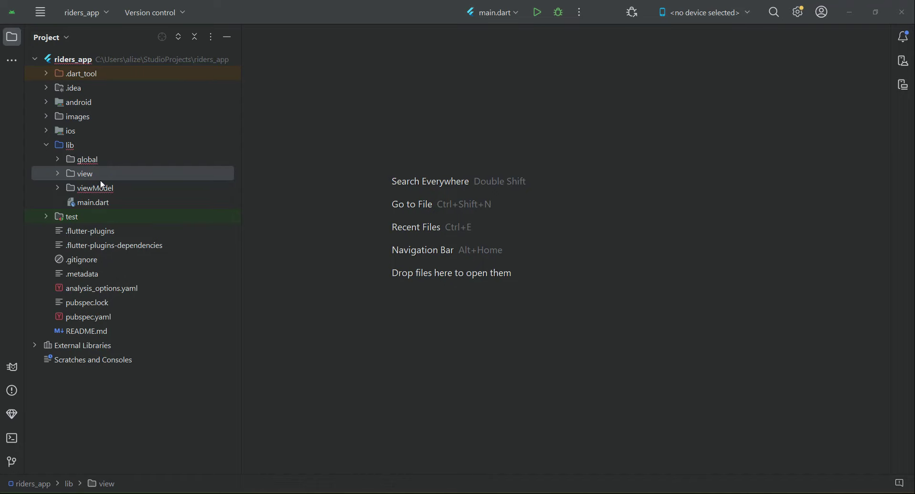
# Step: Open auth_view_model.dart and delete the sellers_app, cupertino and shared_preferences import lines
pyautogui.click(92, 187)
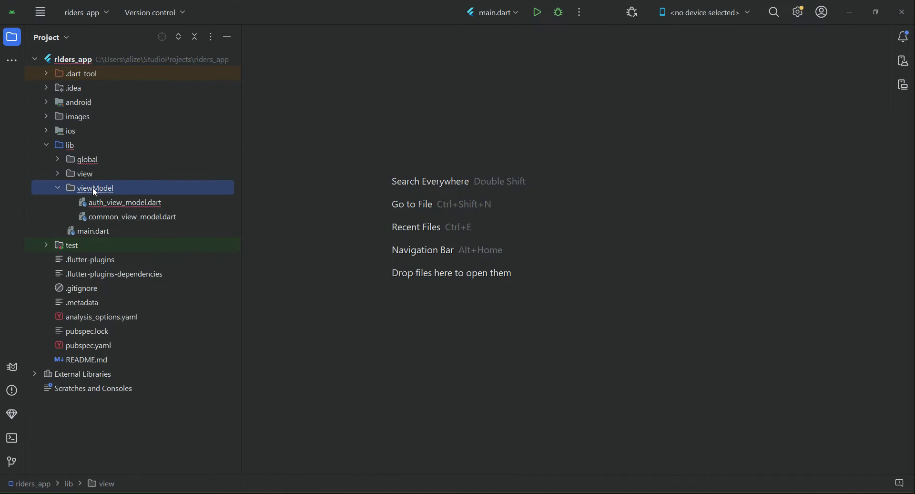
pyautogui.doubleClick(129, 203)
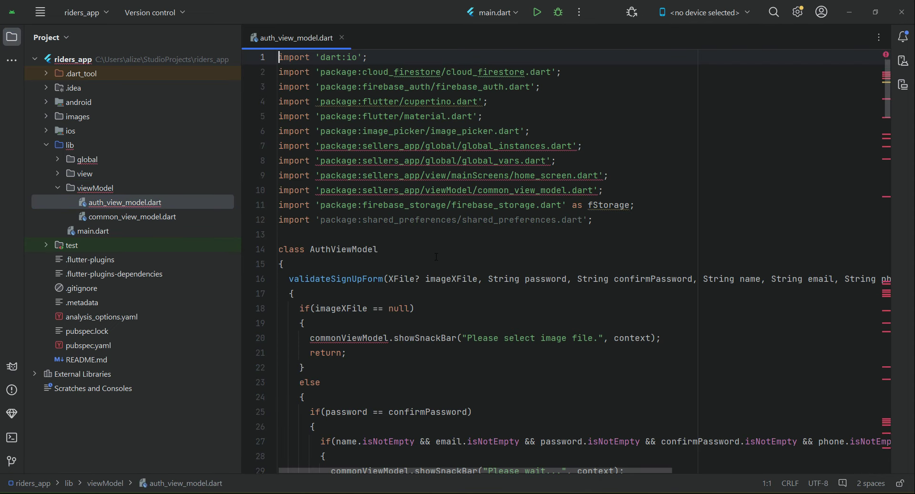
pyautogui.moveTo(605, 190); pyautogui.dragTo(279, 146)
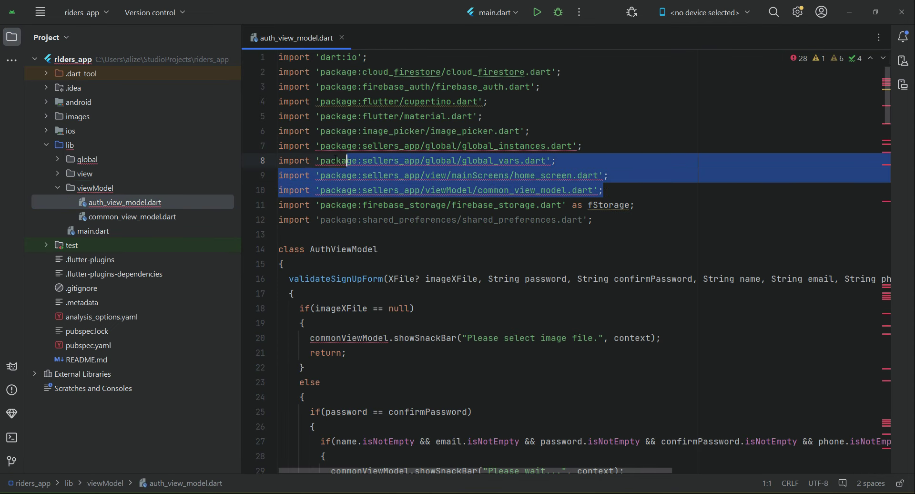
pyautogui.press('Delete')
pyautogui.press('BackSpace')
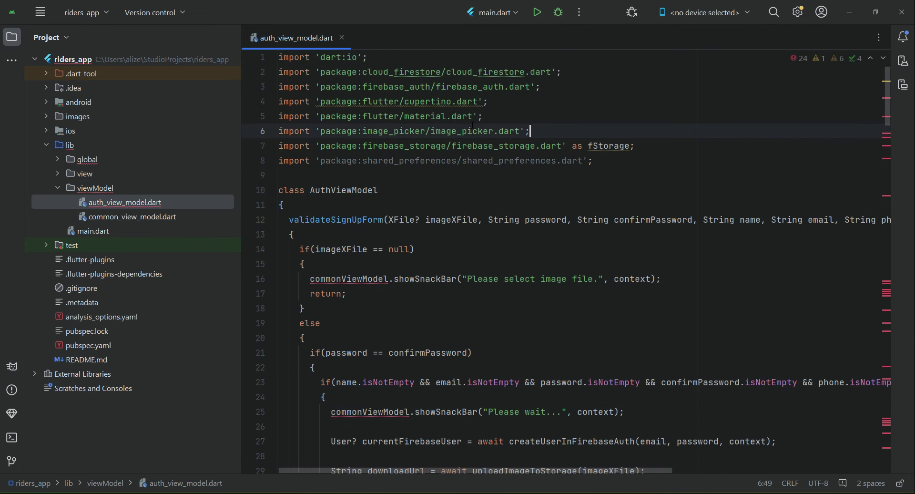
pyautogui.moveTo(496, 101); pyautogui.dragTo(279, 101)
pyautogui.press('Delete')
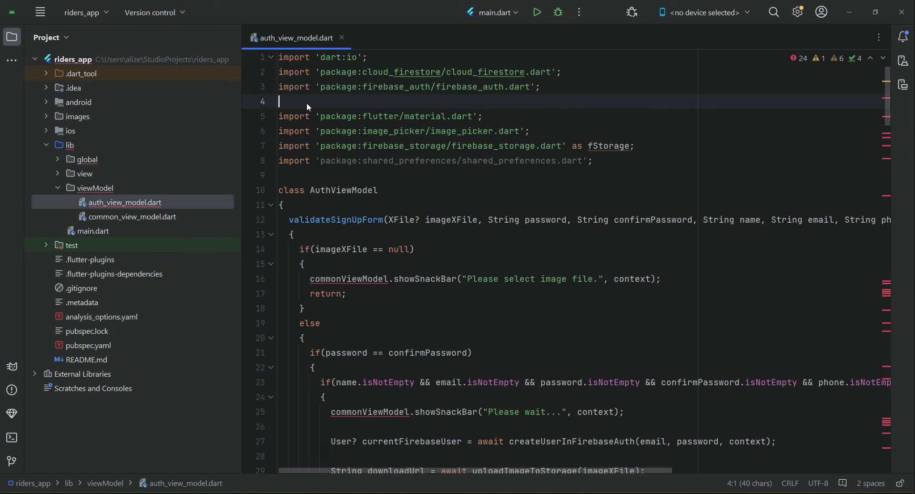
pyautogui.press('BackSpace')
pyautogui.moveTo(592, 146); pyautogui.dragTo(279, 146)
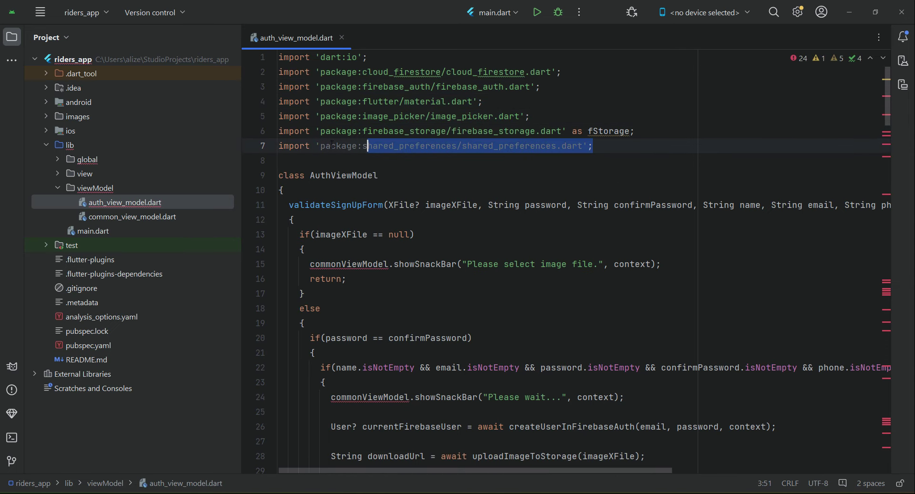
pyautogui.press('Delete')
pyautogui.scroll(-2, 501, 286)
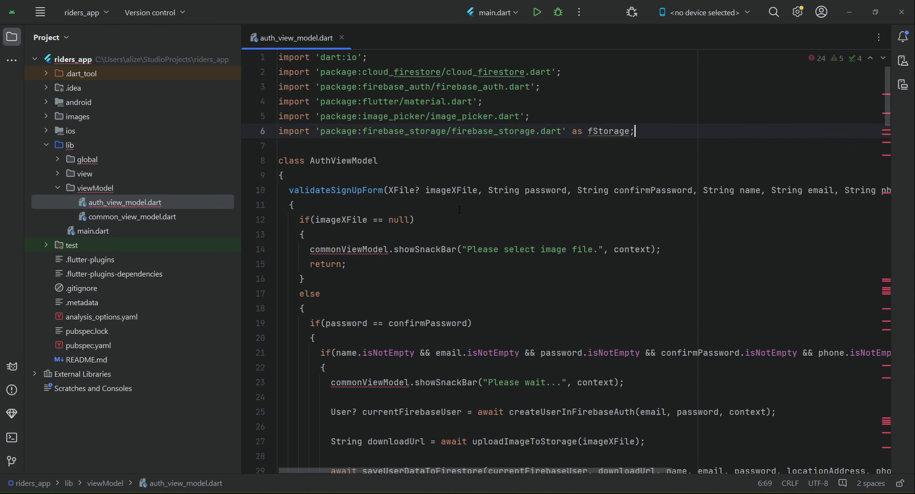
pyautogui.scroll(-2, 500, 287)
# Step: Quick-fix the commonViewModel, position and HomeScreen errors by importing global_instances, global_vars and home_screen
pyautogui.click(336, 160)
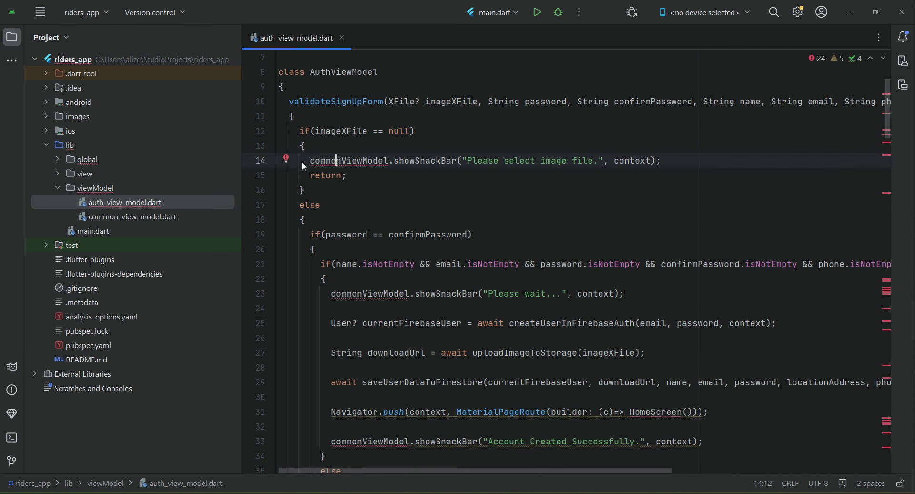
pyautogui.hotkey('alt', 'Return')
pyautogui.press('Return')
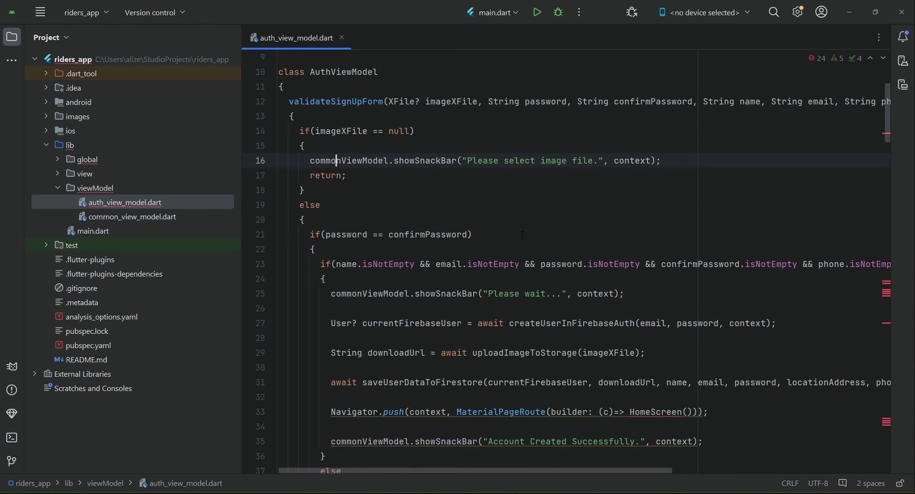
pyautogui.press('F2')
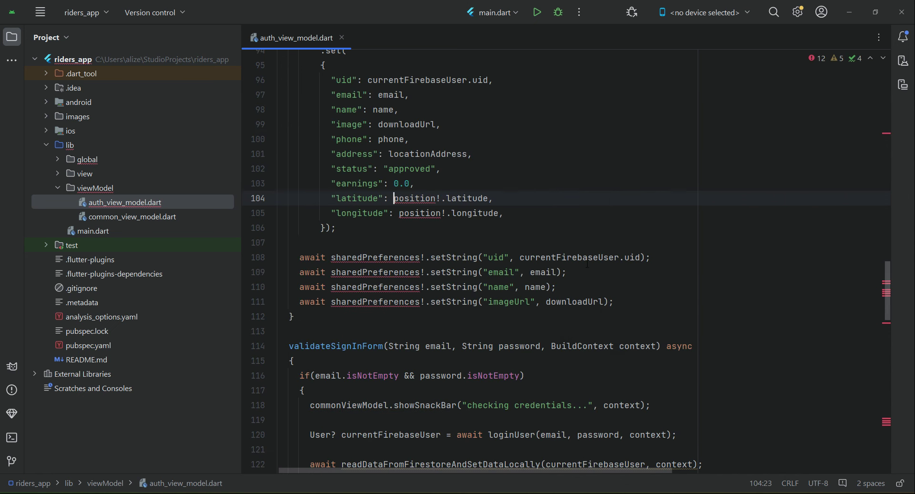
pyautogui.click(288, 198)
pyautogui.press('Return')
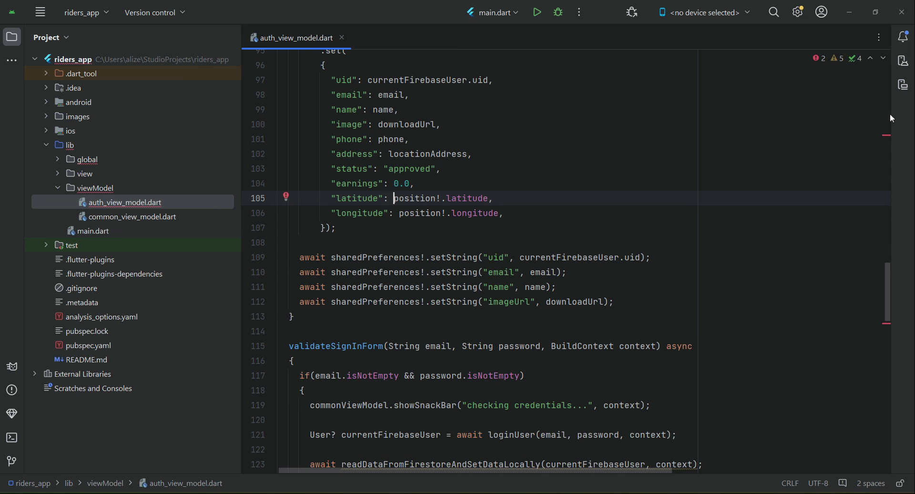
pyautogui.press('F2')
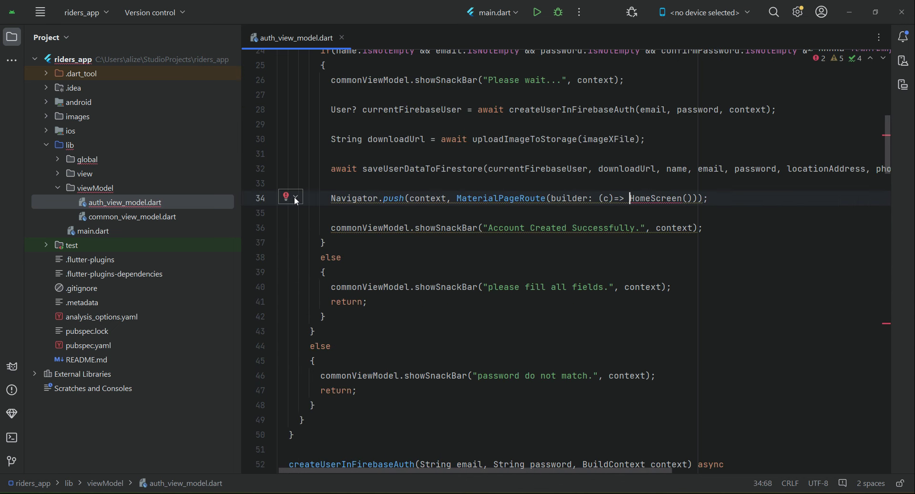
pyautogui.click(294, 197)
pyautogui.press('Return')
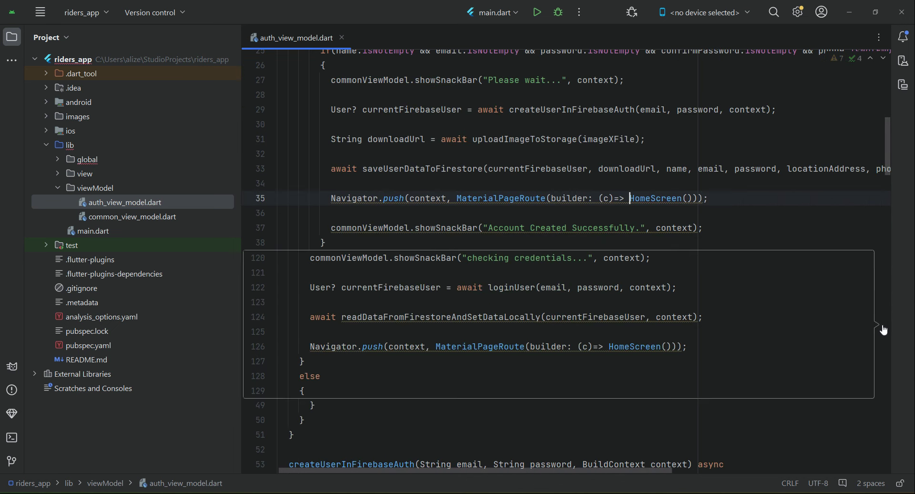
pyautogui.scroll(10, 628, 305)
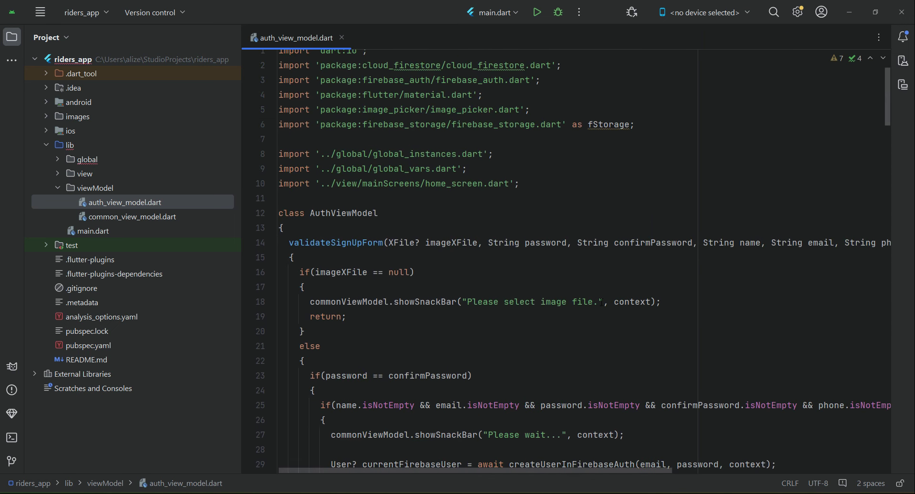
# Step: In uploadImageToStorage use the ridersImages path, and in saveUserDataToFirestore target the riders collection
pyautogui.doubleClick(336, 241)
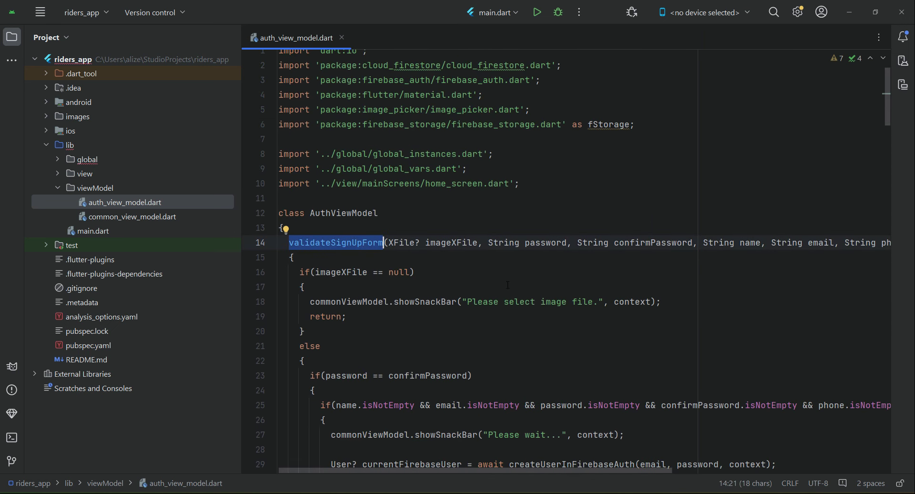
pyautogui.scroll(-4, 507, 285)
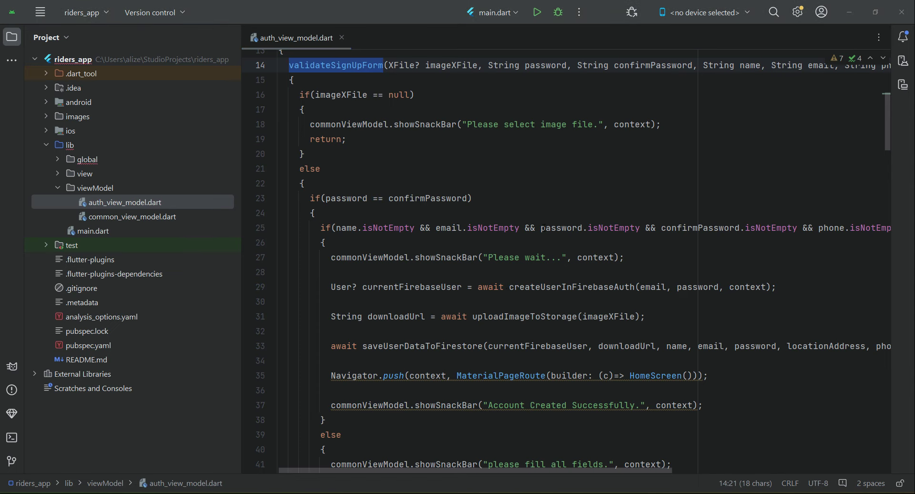
pyautogui.scroll(-2, 542, 227)
pyautogui.scroll(-1, 543, 227)
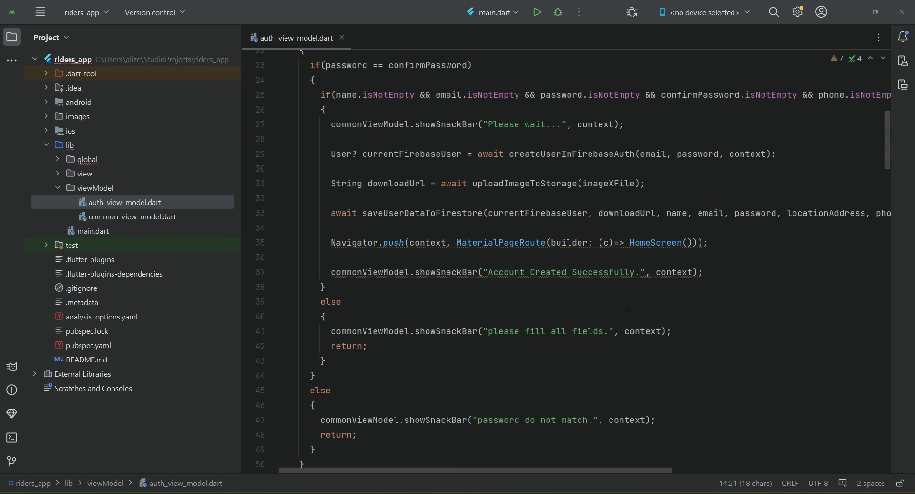
pyautogui.scroll(-3, 627, 308)
pyautogui.scroll(-3, 627, 307)
pyautogui.scroll(-1, 627, 308)
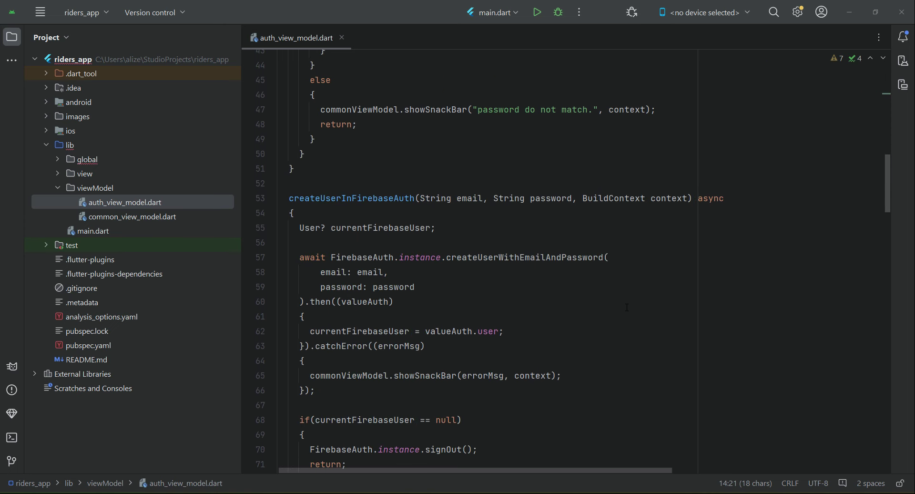
pyautogui.scroll(-1, 628, 308)
pyautogui.scroll(-3, 627, 308)
pyautogui.scroll(-2, 627, 308)
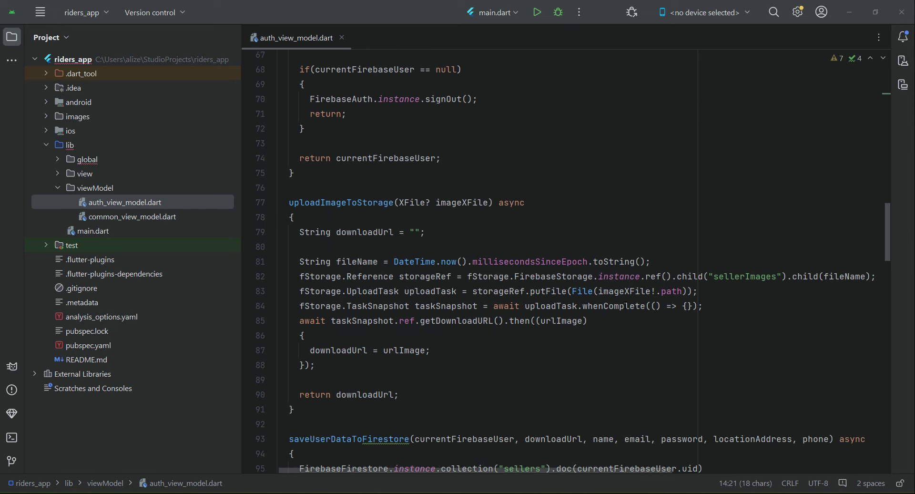
pyautogui.scroll(-2, 627, 308)
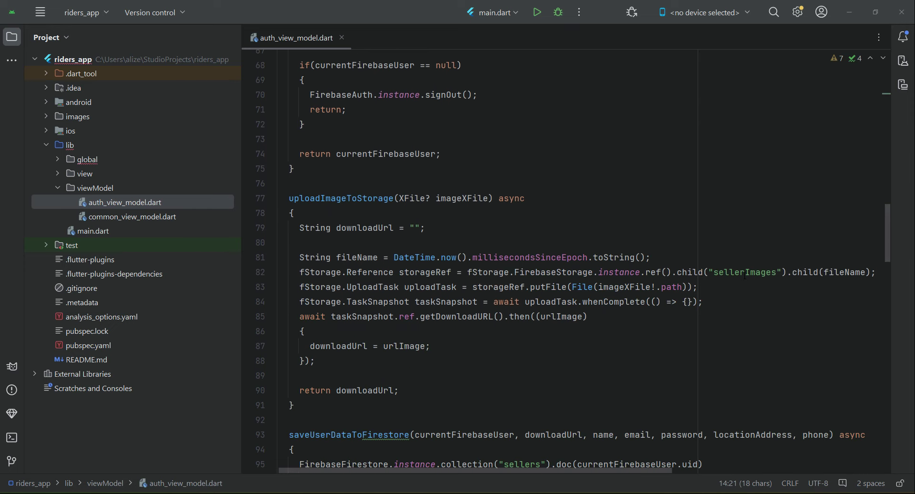
pyautogui.doubleClick(726, 272)
pyautogui.moveTo(737, 273); pyautogui.dragTo(713, 272)
pyautogui.press('BackSpace')
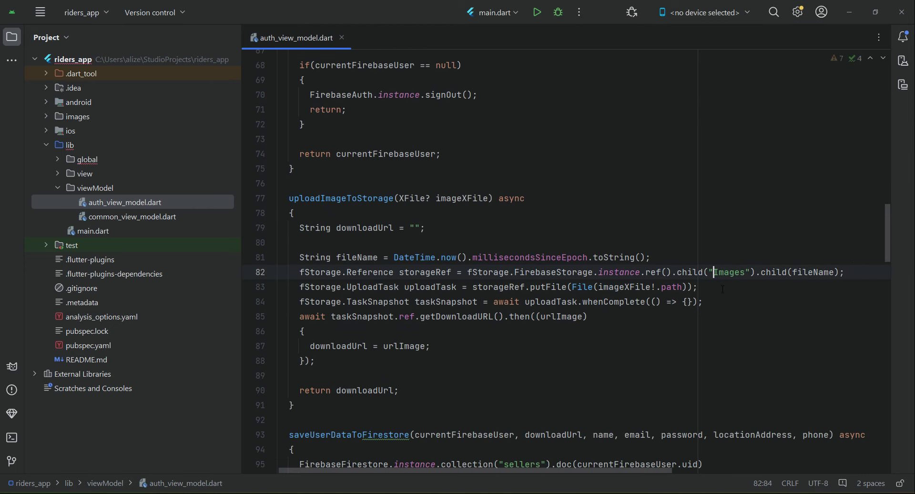
pyautogui.write('riders')
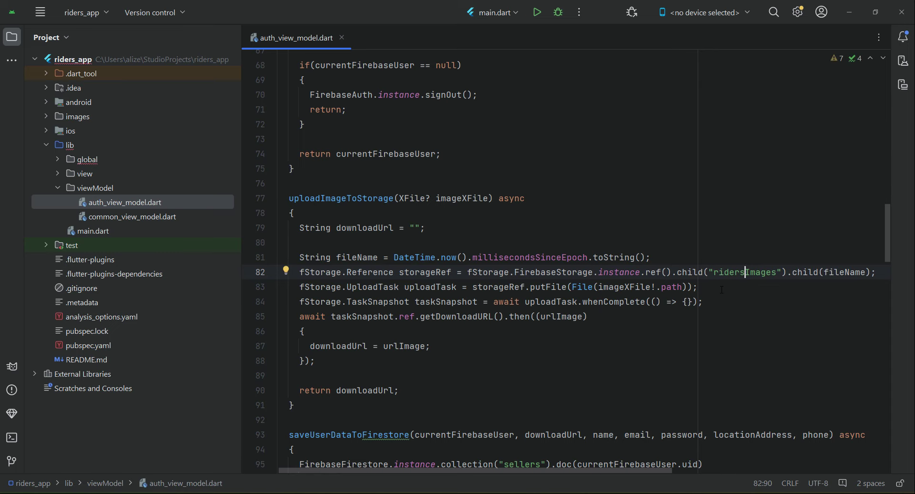
pyautogui.scroll(-3, 645, 251)
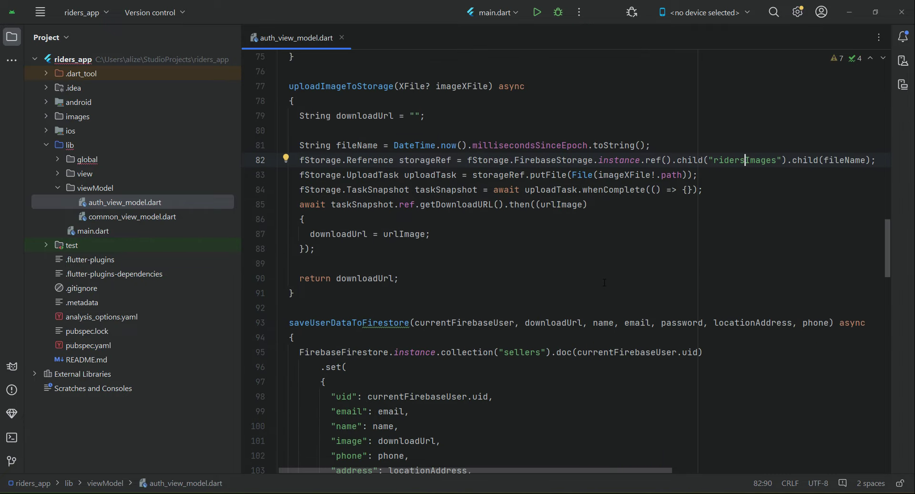
pyautogui.scroll(-3, 500, 251)
pyautogui.doubleClick(349, 258)
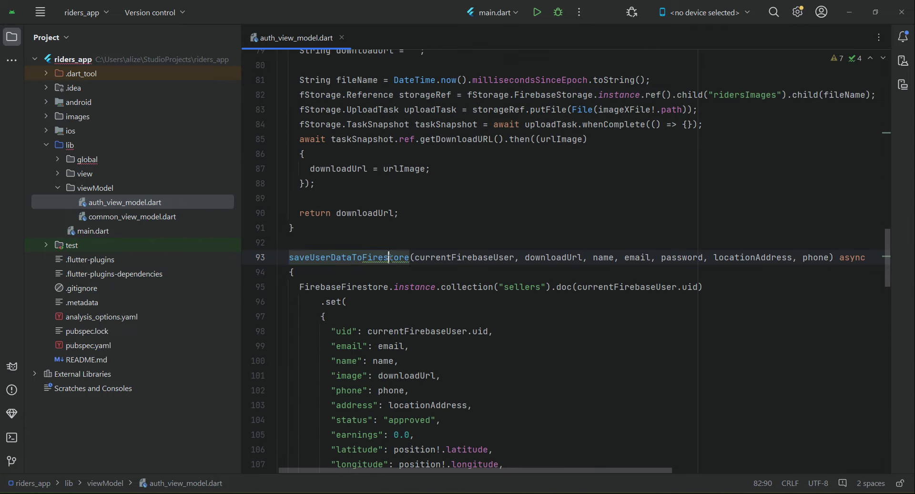
pyautogui.scroll(-6, 501, 250)
pyautogui.doubleClick(521, 198)
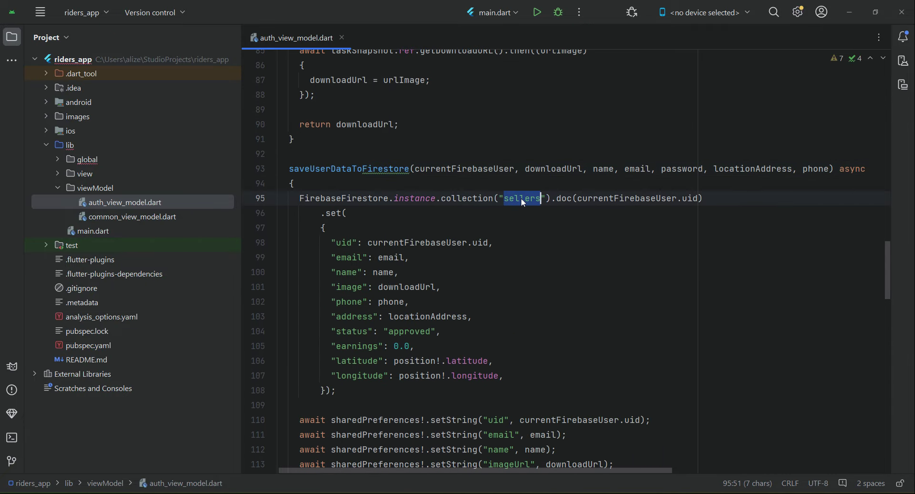
pyautogui.write('riders')
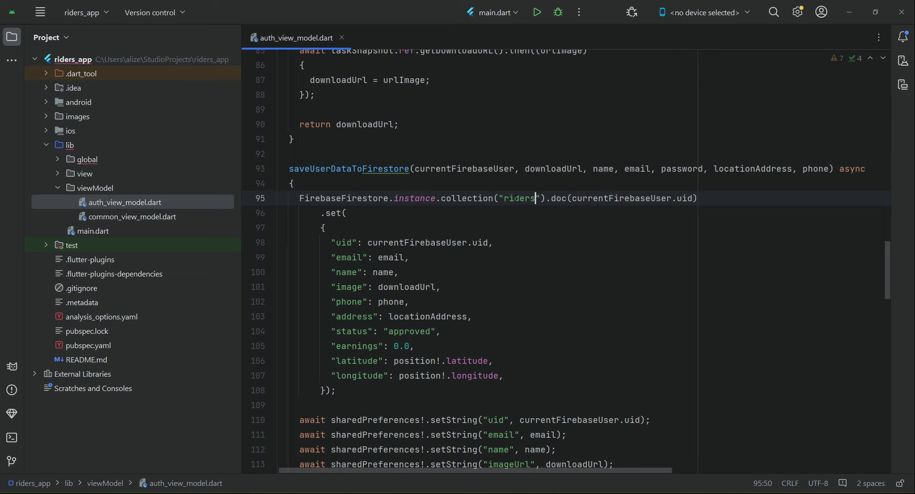
pyautogui.moveTo(573, 199); pyautogui.dragTo(694, 198)
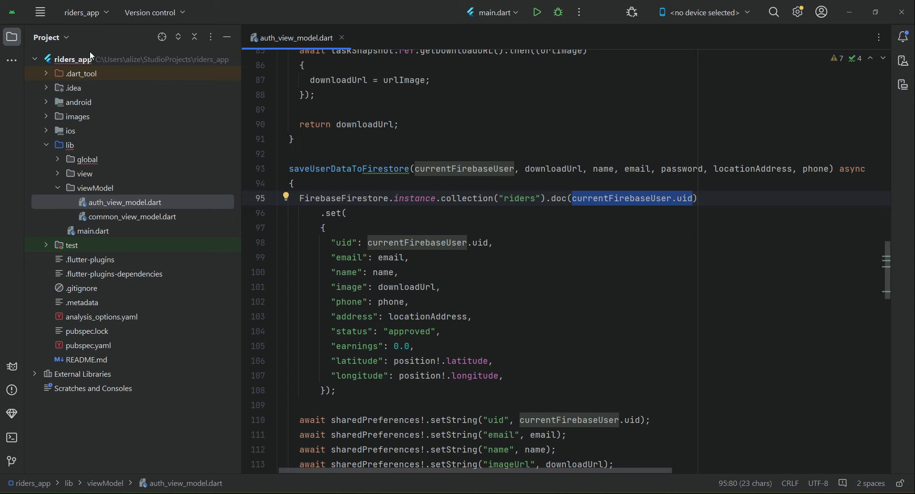
pyautogui.click(73, 59)
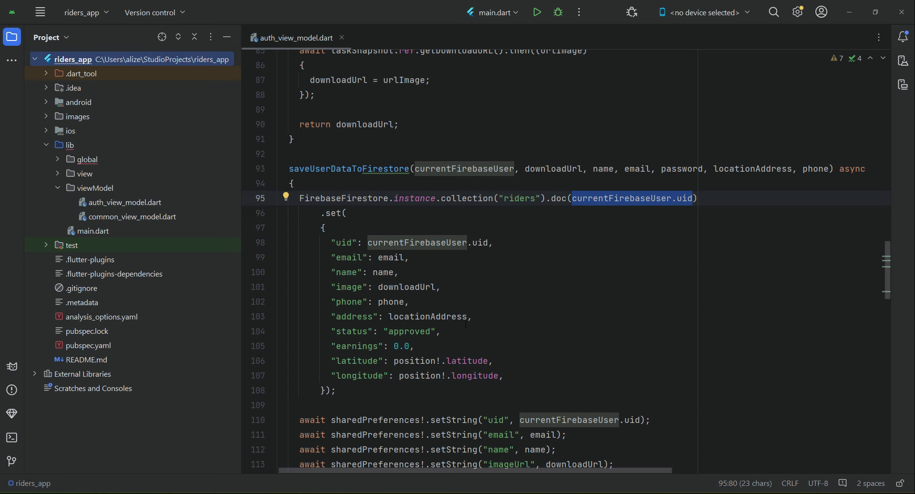
pyautogui.scroll(-3, 491, 329)
pyautogui.moveTo(331, 197); pyautogui.dragTo(504, 332)
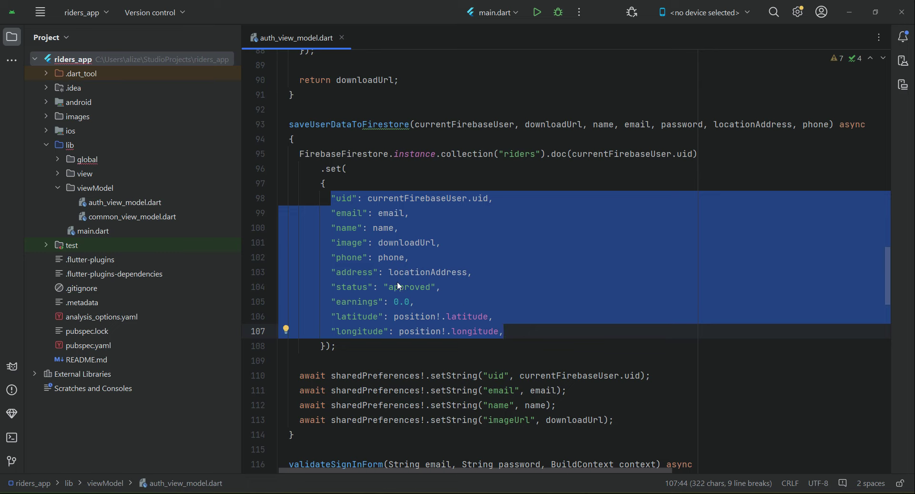
pyautogui.moveTo(572, 153); pyautogui.dragTo(695, 153)
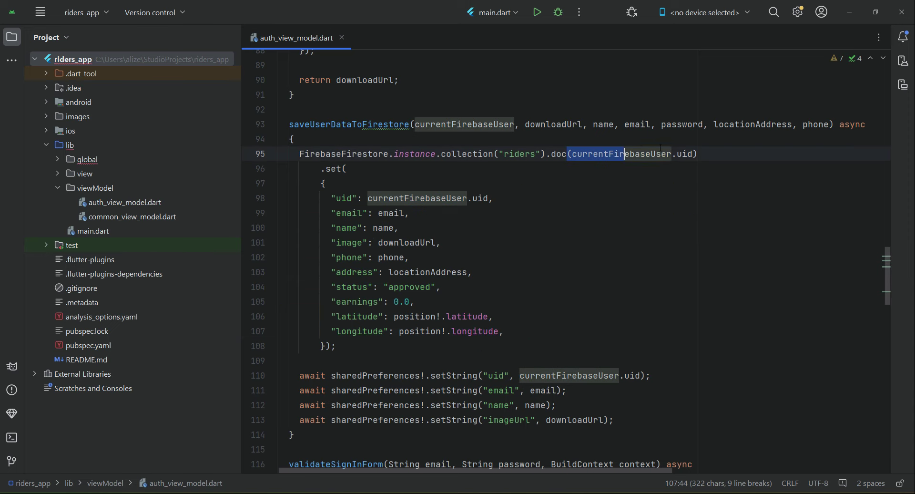
pyautogui.scroll(-3, 537, 290)
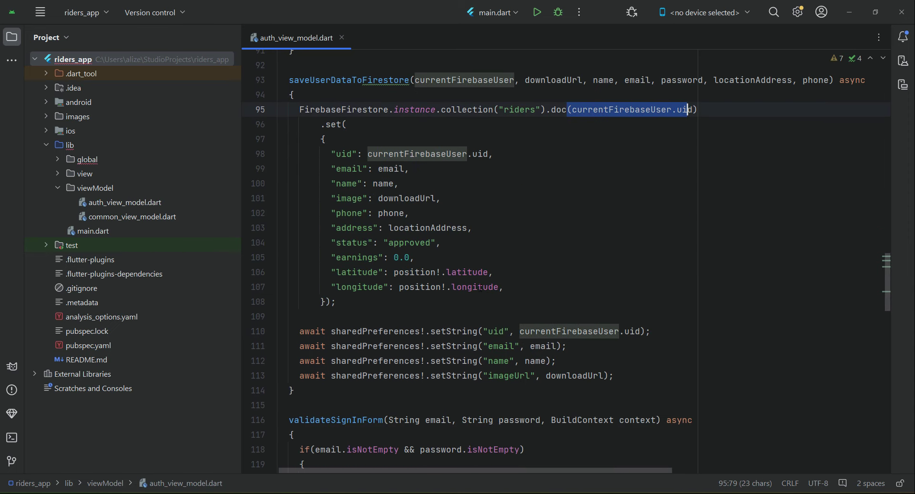
pyautogui.moveTo(300, 109); pyautogui.dragTo(336, 302)
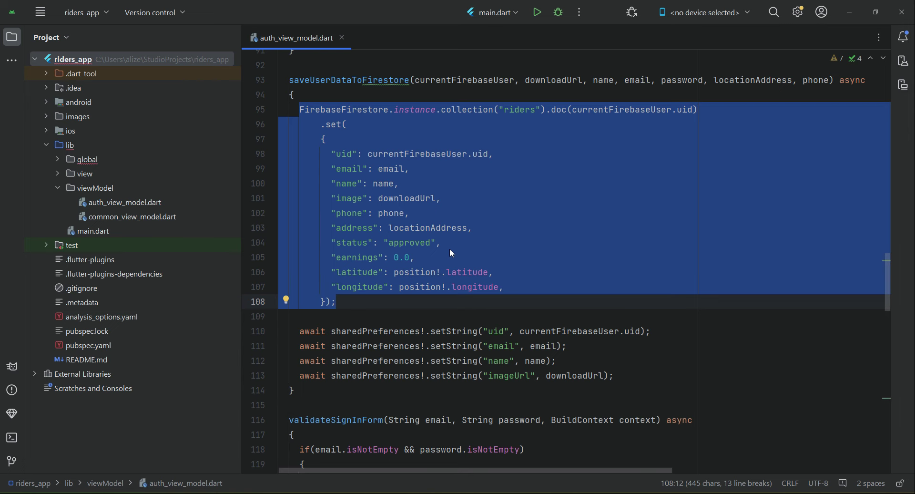
pyautogui.scroll(-3, 449, 267)
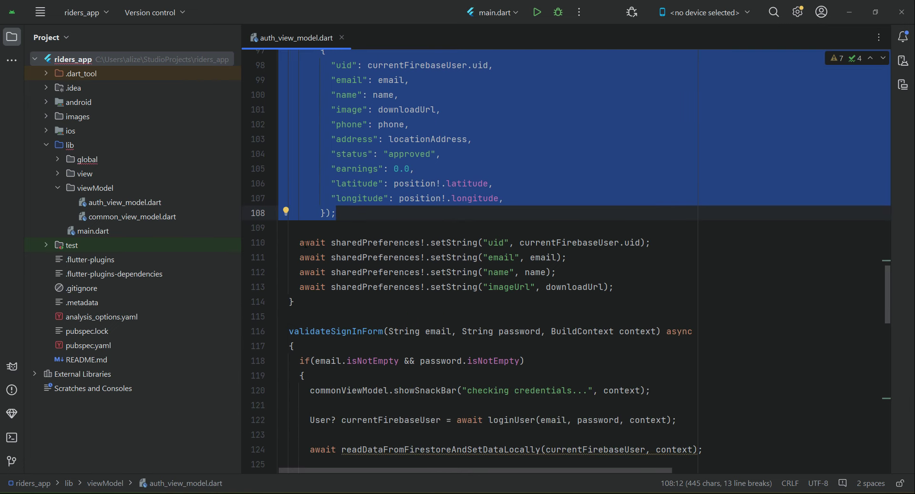
pyautogui.moveTo(300, 241); pyautogui.dragTo(613, 286)
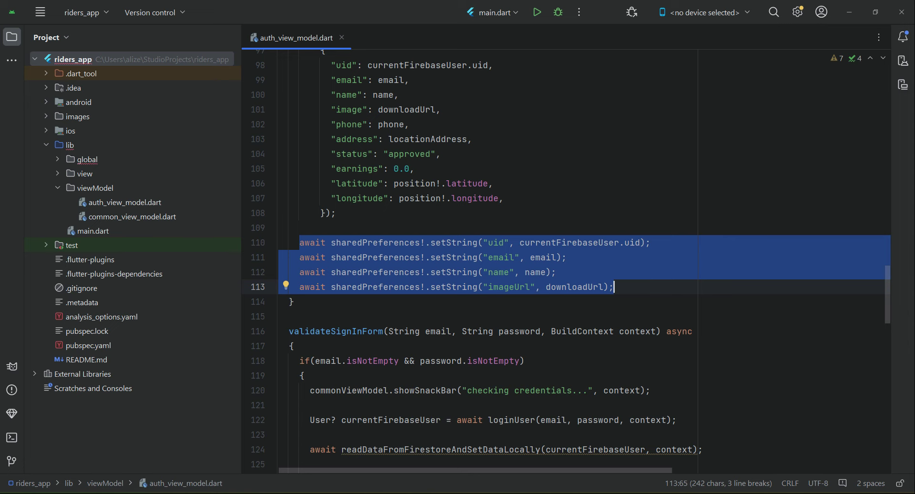
pyautogui.scroll(-5, 410, 249)
# Step: In readDataFromFirestoreAndSetDataLocally, change the queried collection from sellers to riders
pyautogui.doubleClick(336, 166)
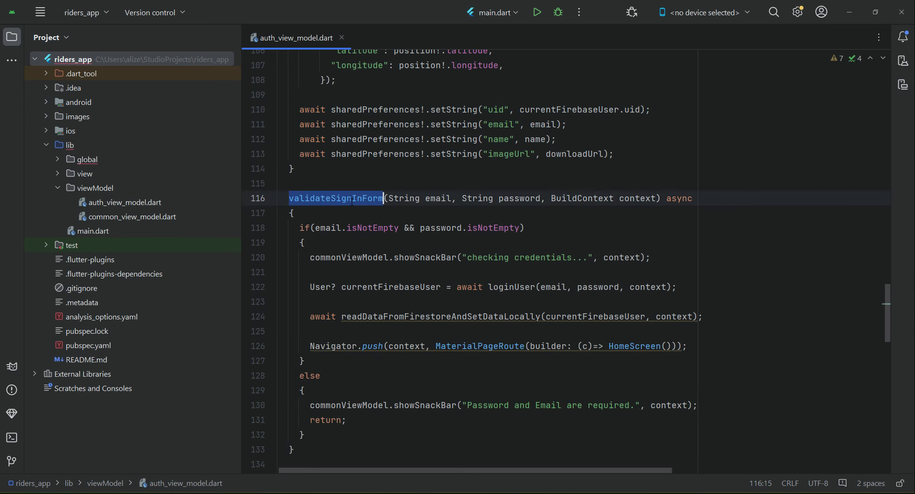
pyautogui.scroll(-2, 464, 267)
pyautogui.scroll(-3, 448, 219)
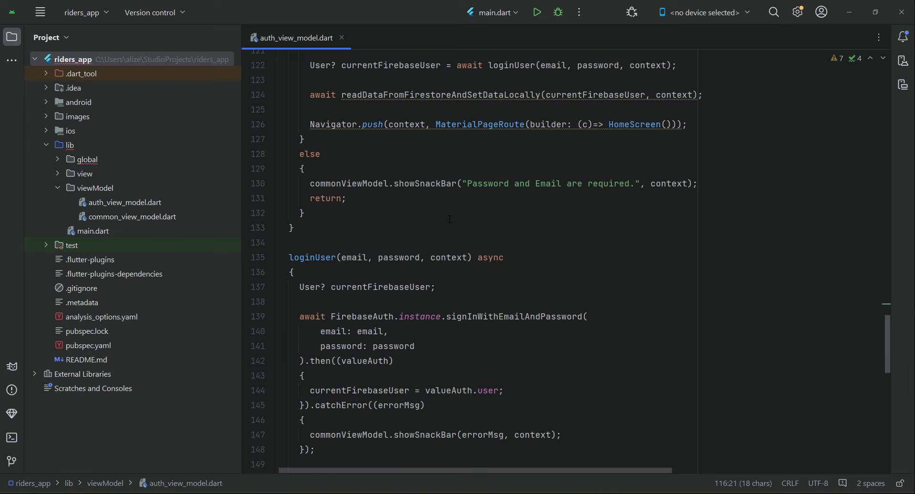
pyautogui.scroll(-3, 448, 218)
pyautogui.scroll(-1, 448, 219)
pyautogui.click(293, 139)
pyautogui.moveTo(379, 154)
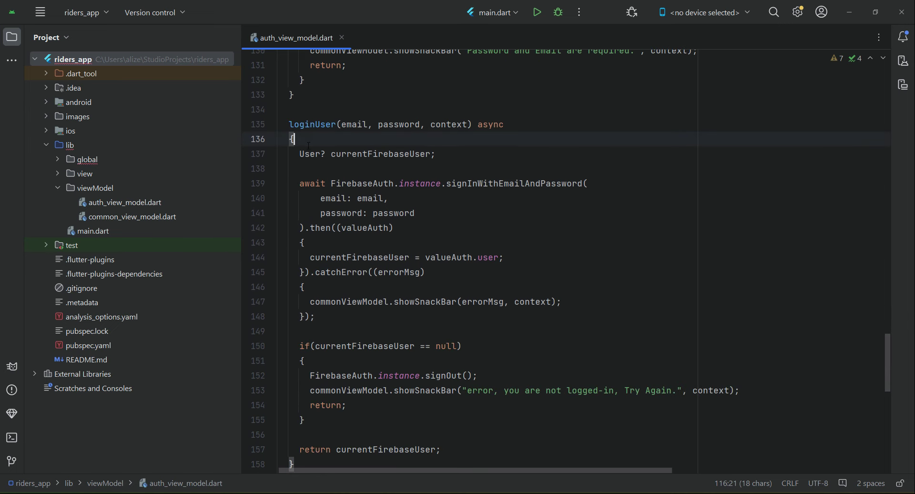
pyautogui.scroll(-3, 366, 259)
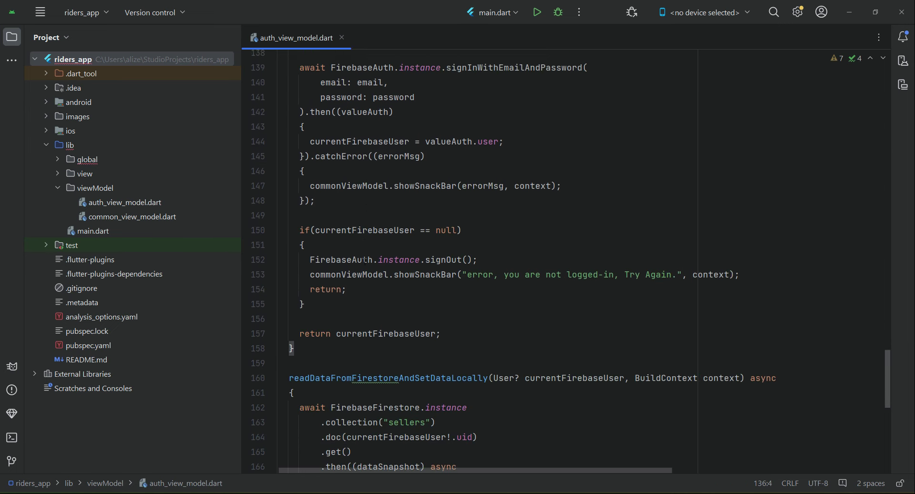
pyautogui.scroll(-2, 366, 259)
pyautogui.scroll(-1, 366, 259)
pyautogui.doubleClick(355, 229)
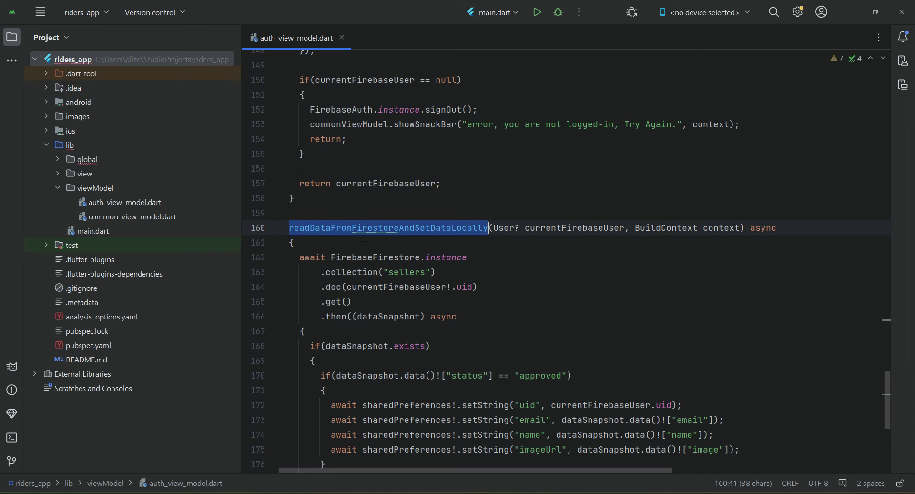
pyautogui.scroll(-1, 440, 302)
pyautogui.doubleClick(407, 227)
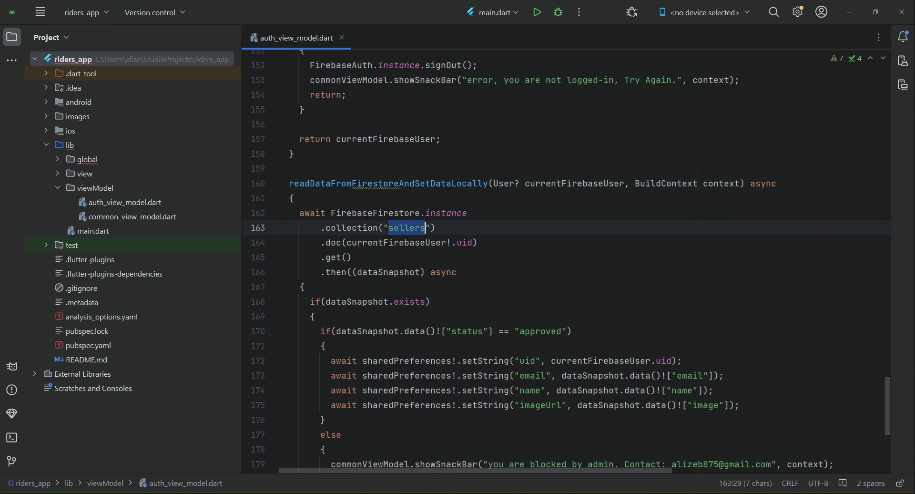
pyautogui.write('riders')
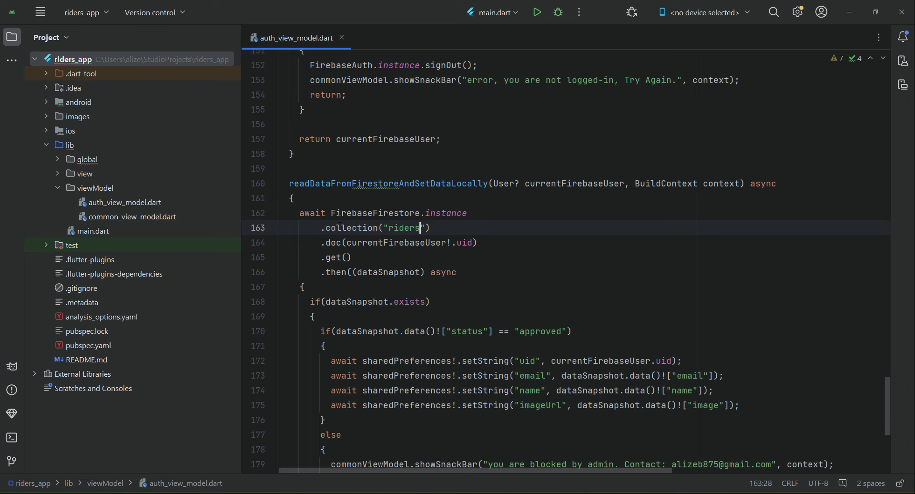
pyautogui.scroll(-1, 512, 258)
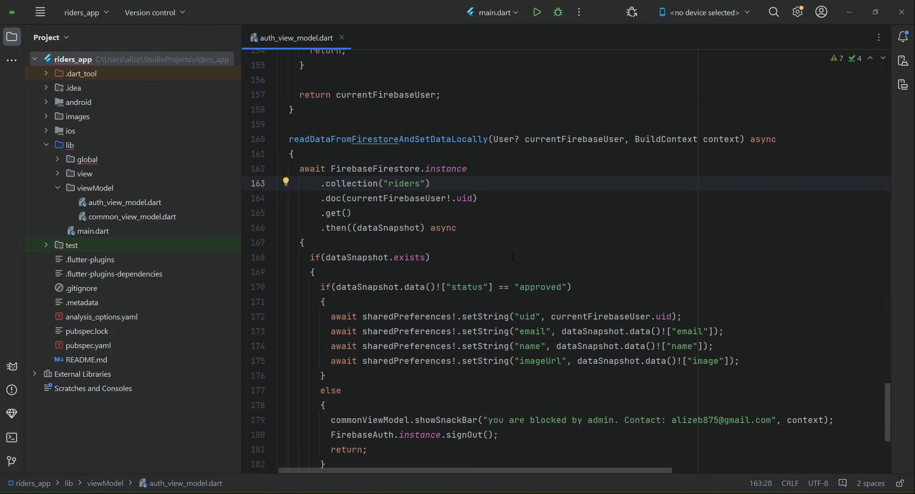
# Step: Review the uid document lookup, existence and status checks, and the email, name and image reads
pyautogui.moveTo(346, 199); pyautogui.dragTo(474, 198)
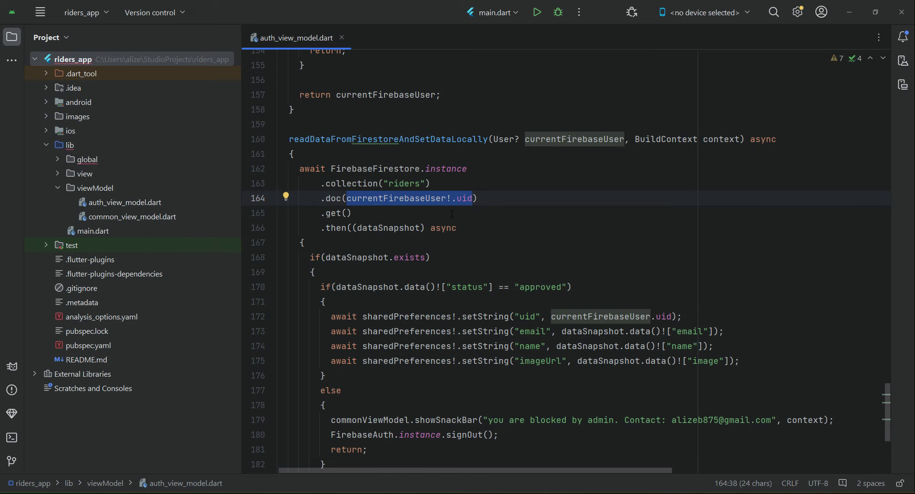
pyautogui.scroll(-1, 371, 218)
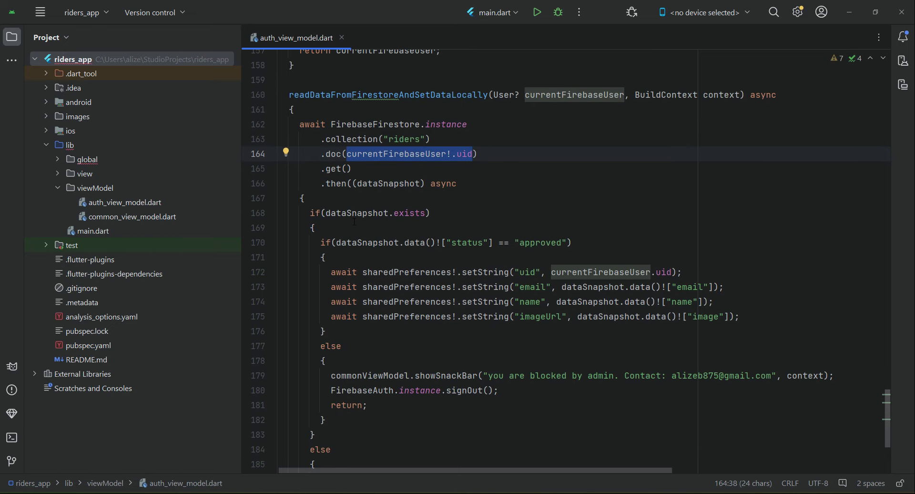
pyautogui.doubleClick(371, 214)
pyautogui.moveTo(335, 242); pyautogui.dragTo(494, 244)
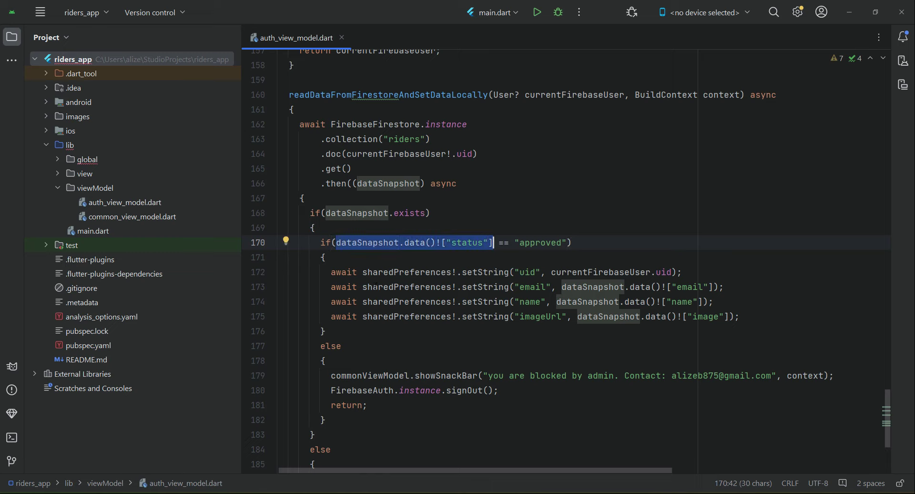
pyautogui.moveTo(562, 287); pyautogui.dragTo(708, 287)
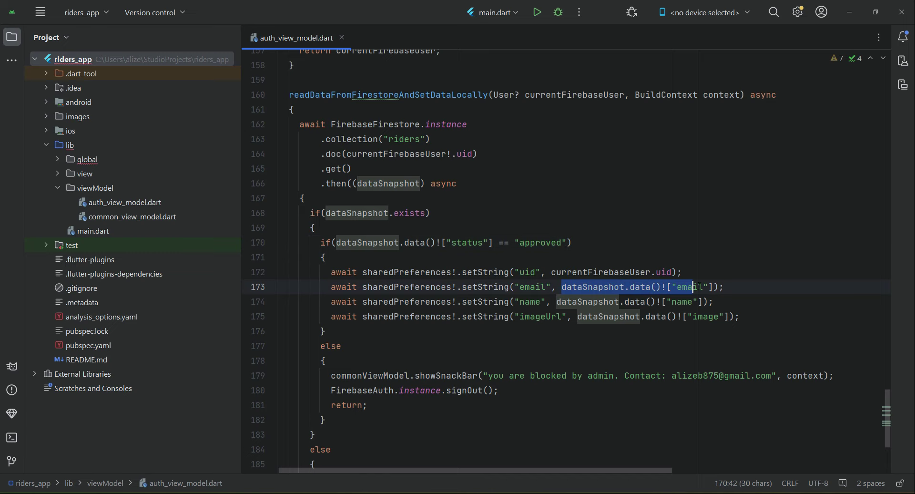
pyautogui.moveTo(557, 301); pyautogui.dragTo(697, 301)
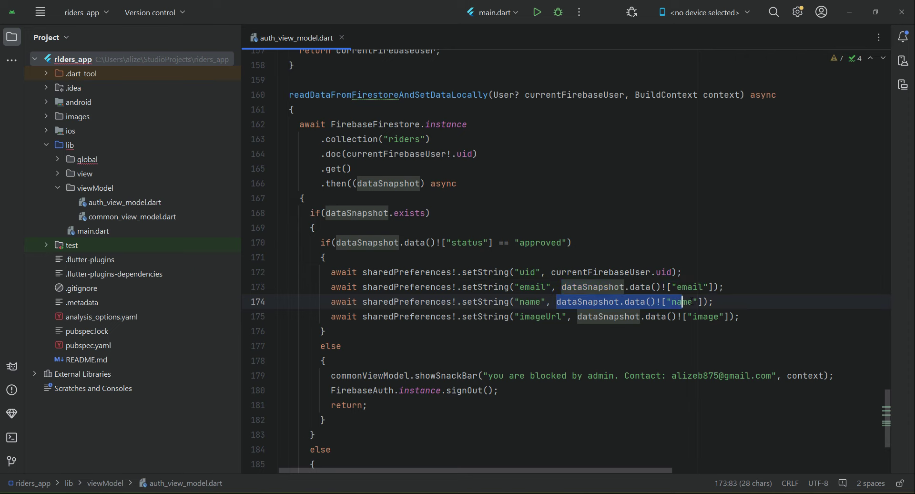
pyautogui.moveTo(577, 316); pyautogui.dragTo(728, 317)
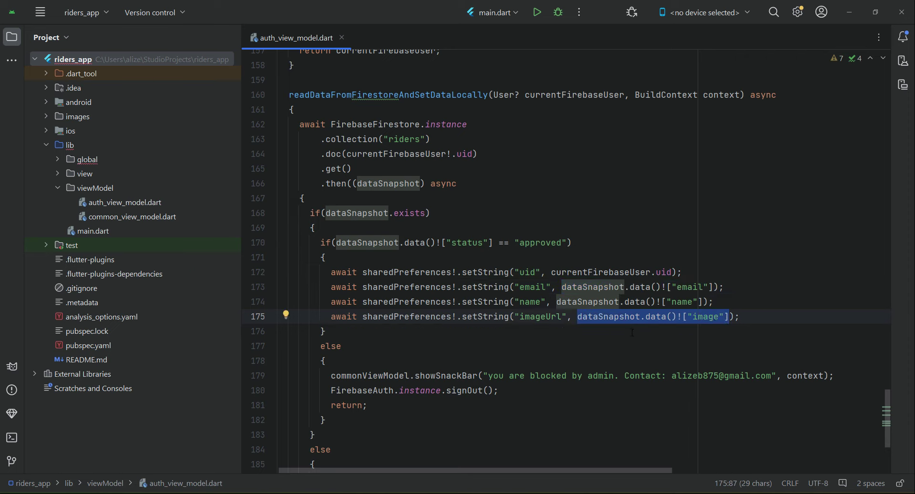
pyautogui.scroll(-4, 505, 267)
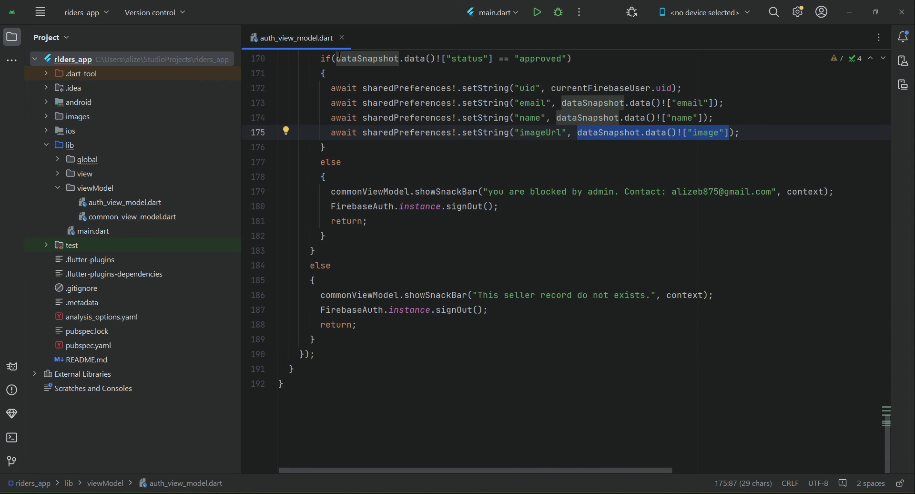
pyautogui.scroll(3, 505, 267)
pyautogui.scroll(1, 505, 267)
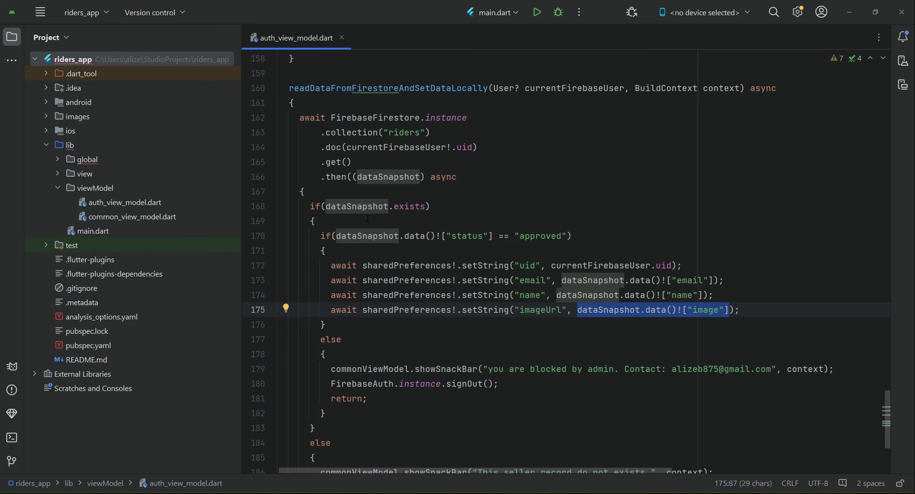
# Step: In global_instances.dart, remove the sellers_app import and quick-fix AuthViewModel with a relative auth_view_model.dart import
pyautogui.doubleClick(86, 160)
pyautogui.doubleClick(107, 174)
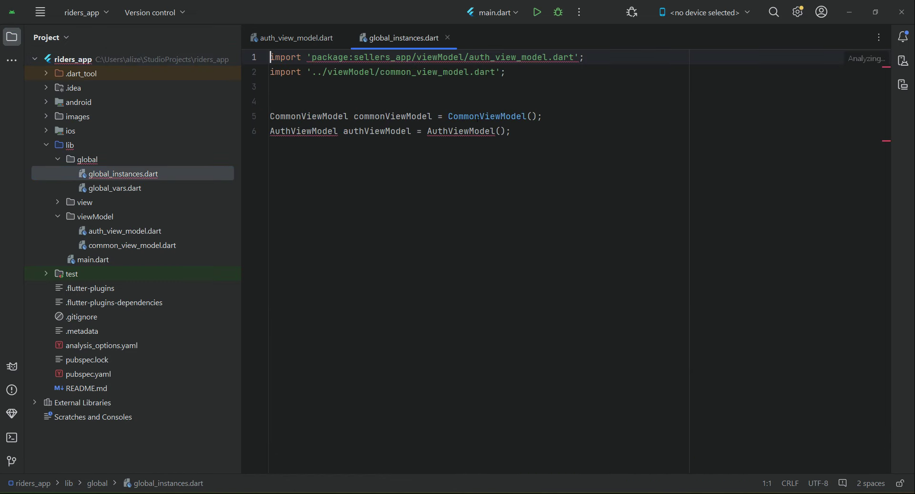
pyautogui.moveTo(585, 57); pyautogui.dragTo(257, 51)
pyautogui.press('BackSpace')
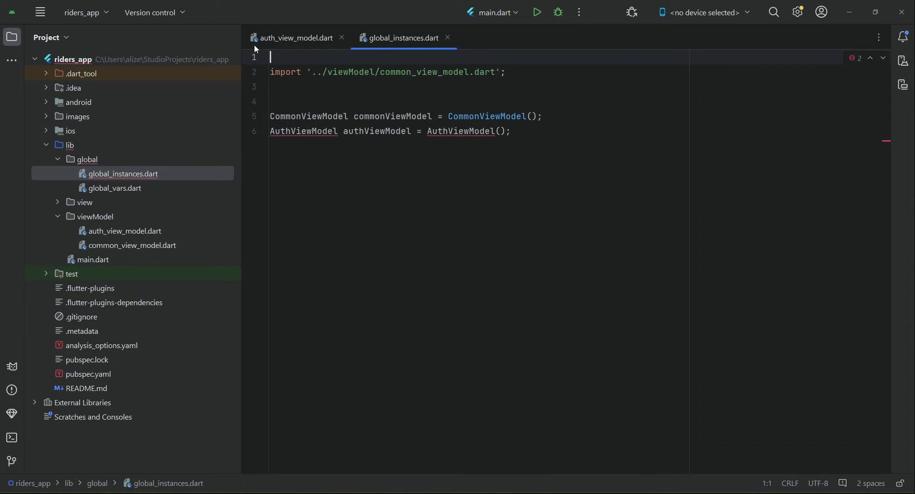
pyautogui.press('Delete')
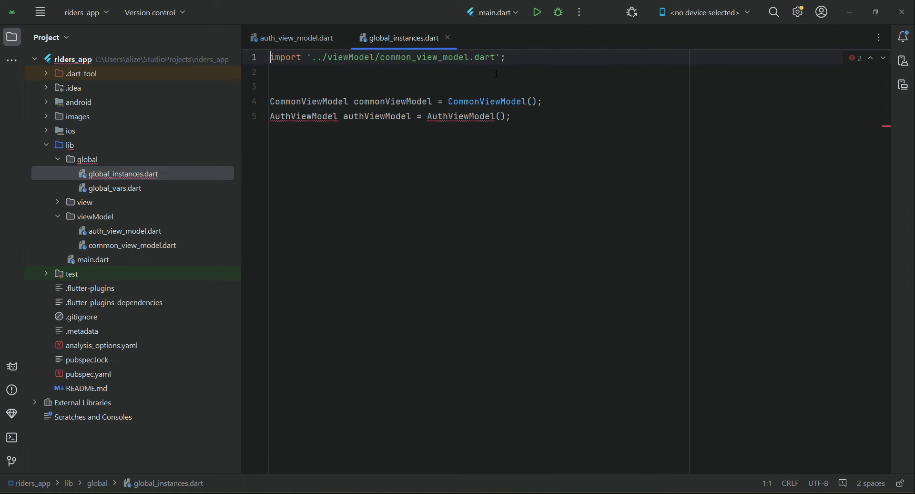
pyautogui.click(427, 116)
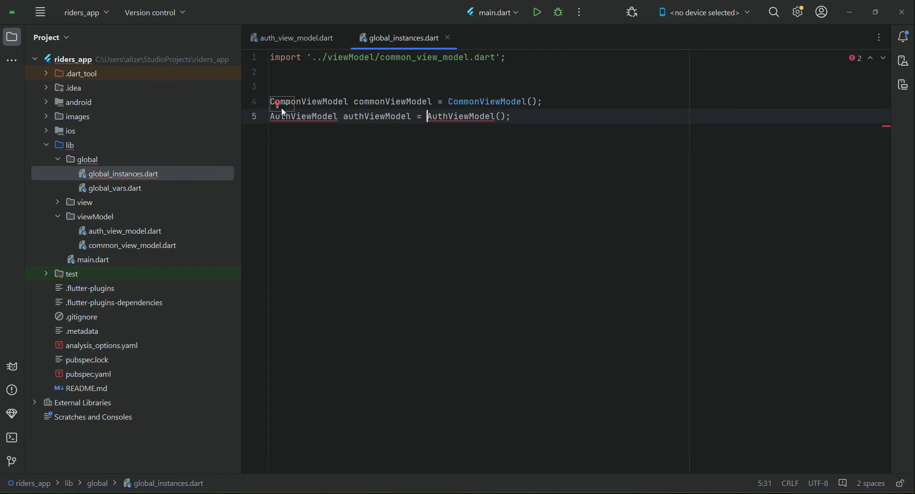
pyautogui.hotkey('alt', 'Return')
pyautogui.press('Return')
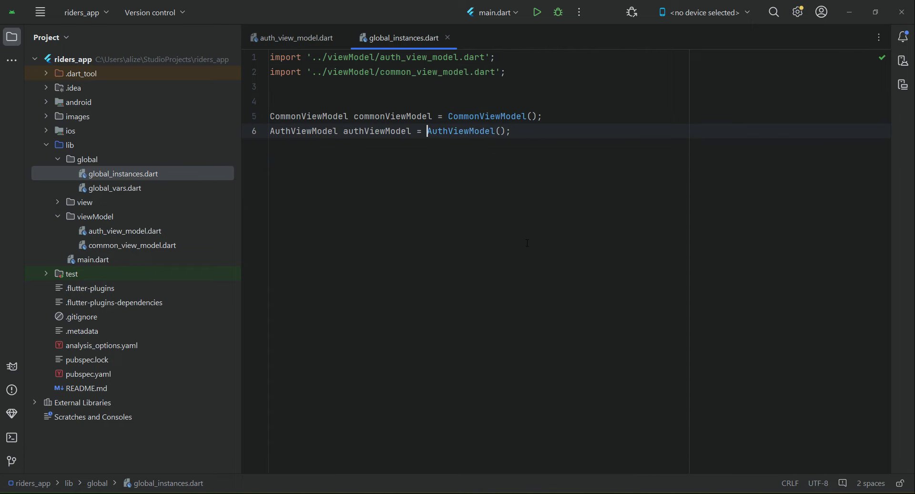
# Step: Launch the rider 1 Phone emulator and run main.dart on it, reaching the iFood sign-in screen
pyautogui.click(705, 13)
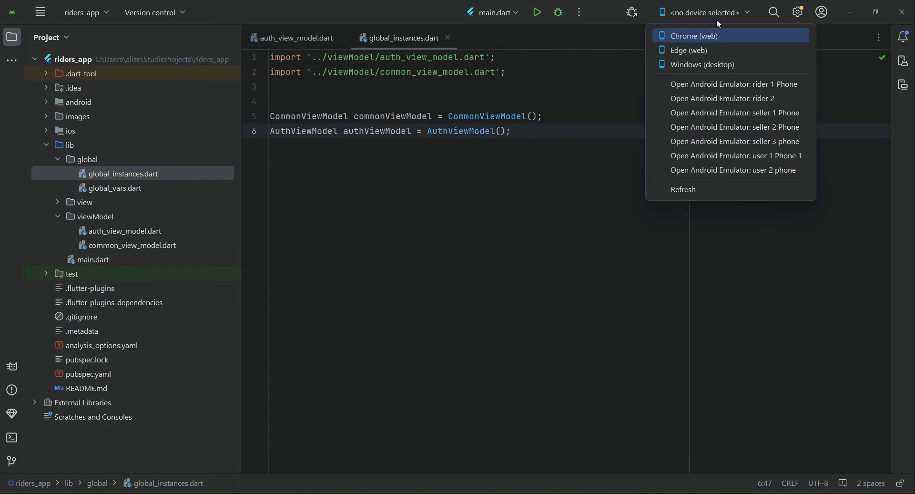
pyautogui.click(758, 84)
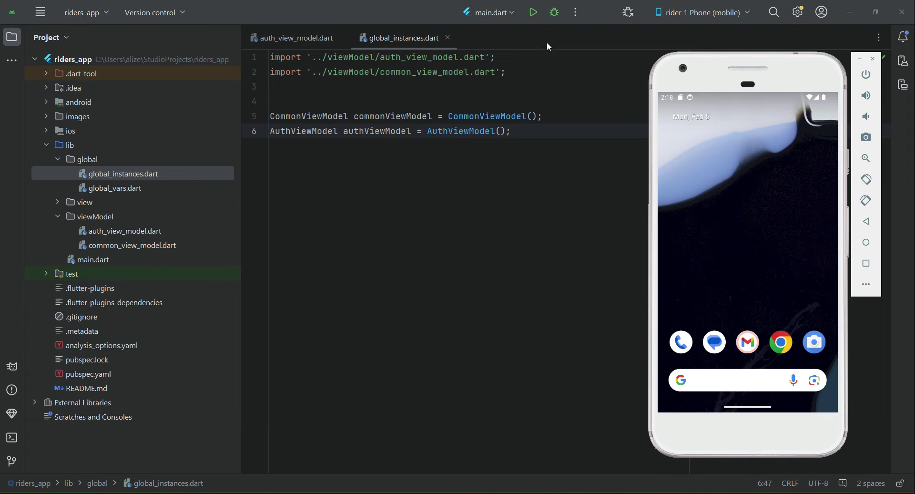
pyautogui.moveTo(799, 57); pyautogui.dragTo(791, 63)
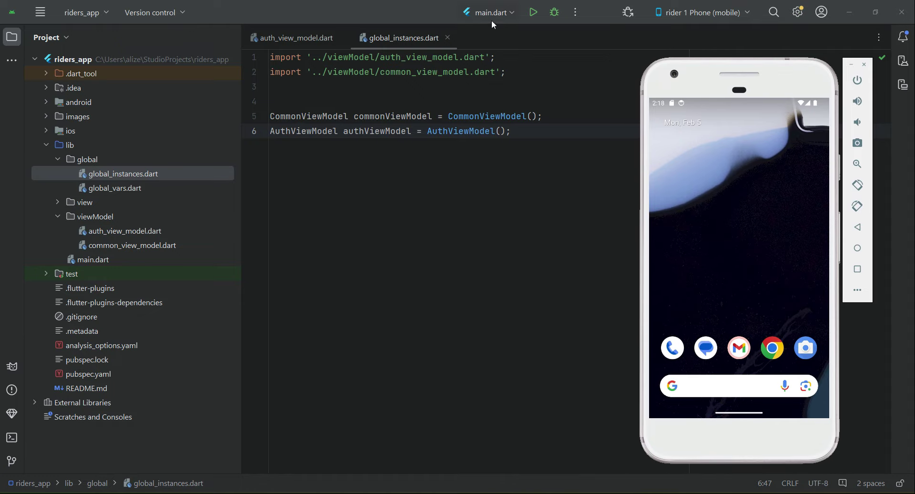
pyautogui.click(534, 12)
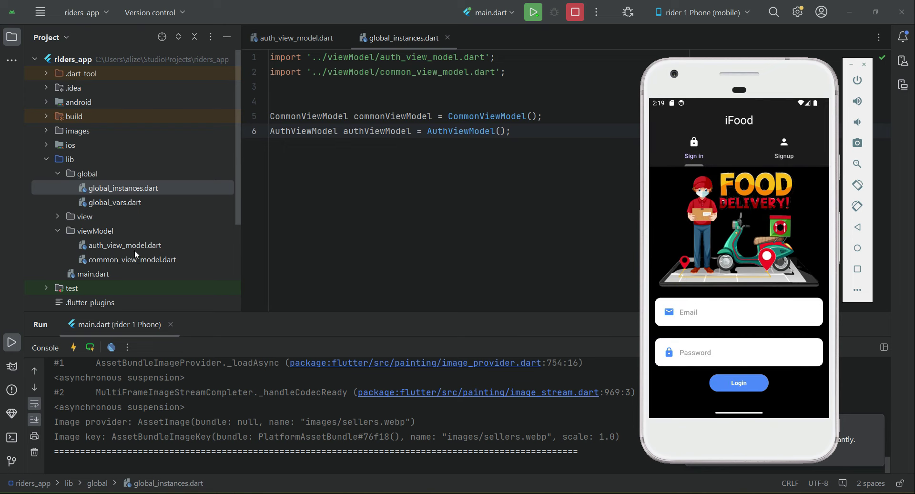
pyautogui.scroll(-3, 134, 250)
pyautogui.scroll(-3, 114, 214)
pyautogui.scroll(2, 105, 101)
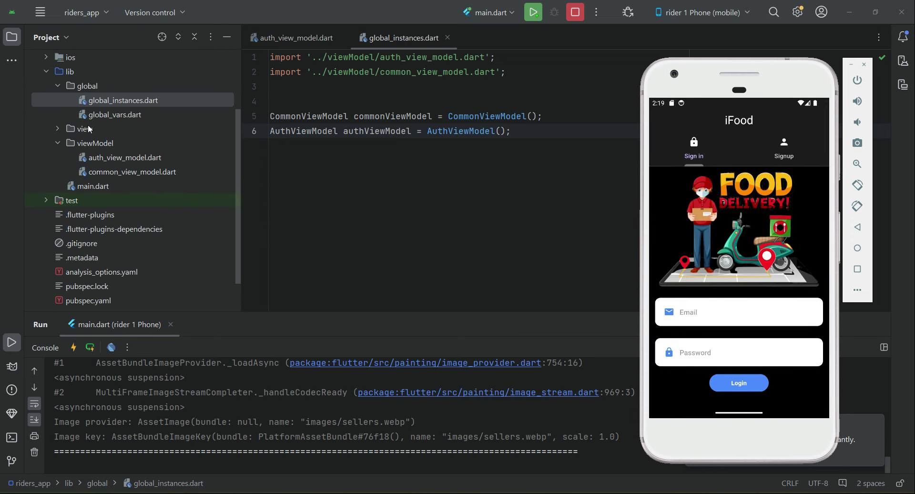
# Step: Open splash_screen.dart and start replacing sellers in the Image.asset path
pyautogui.doubleClick(86, 128)
pyautogui.doubleClick(104, 171)
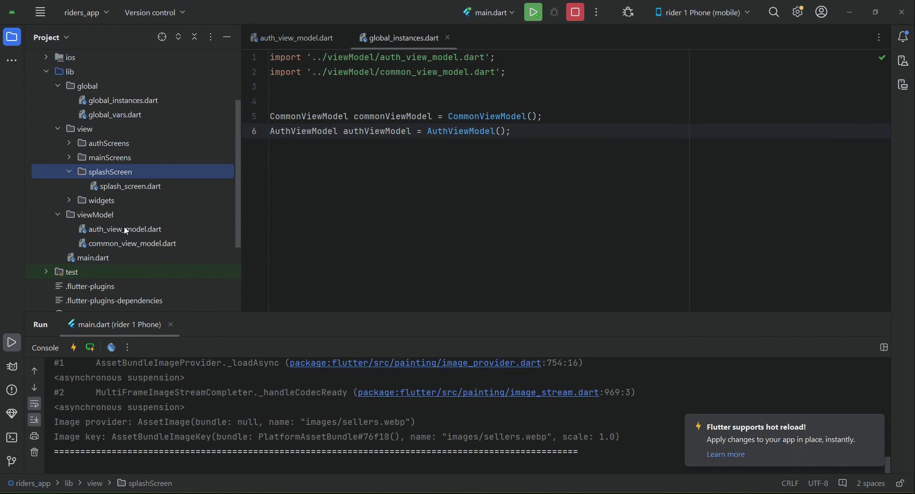
pyautogui.doubleClick(130, 185)
pyautogui.scroll(-5, 496, 216)
pyautogui.scroll(-5, 496, 216)
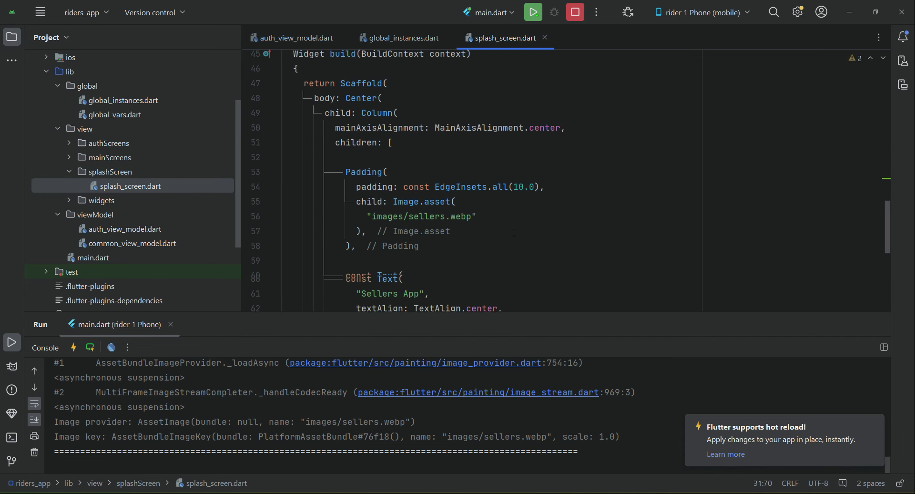
pyautogui.scroll(-5, 497, 216)
pyautogui.scroll(-3, 496, 216)
pyautogui.click(410, 97)
pyautogui.doubleClick(425, 96)
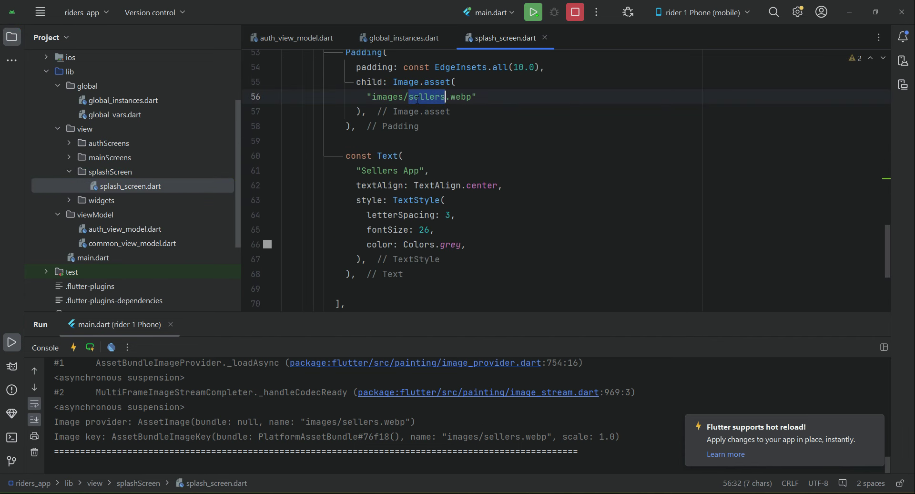
pyautogui.write('splash')
pyautogui.doubleClick(455, 96)
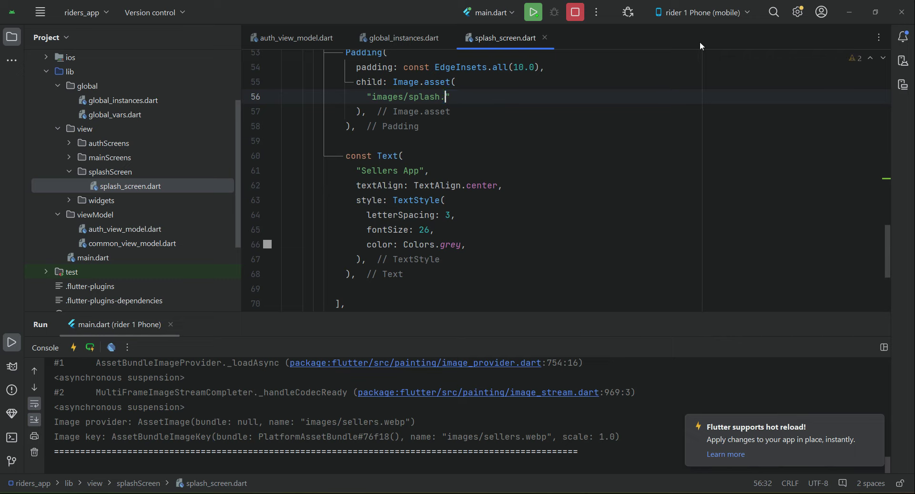
pyautogui.write('png')
pyautogui.scroll(5, 129, 179)
# Step: Confirm splash.webp exists in the images folder and finish the path as images/splash.webp
pyautogui.doubleClick(88, 133)
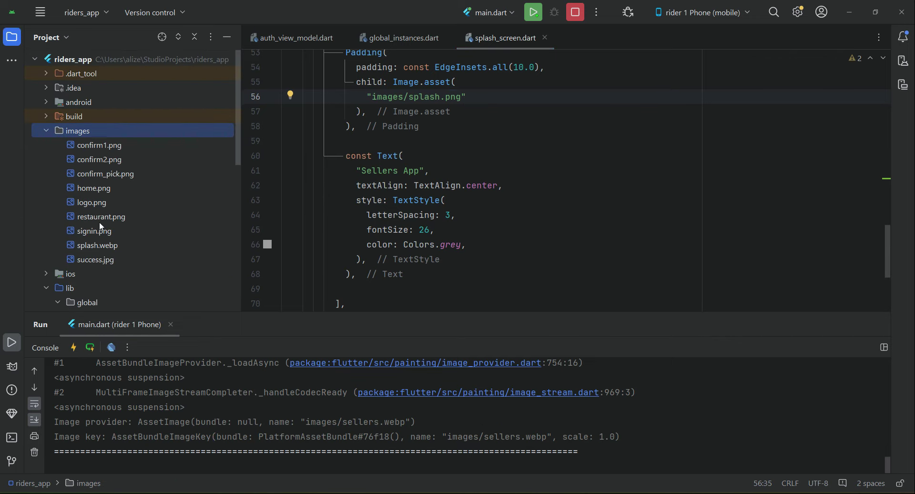
pyautogui.doubleClick(97, 244)
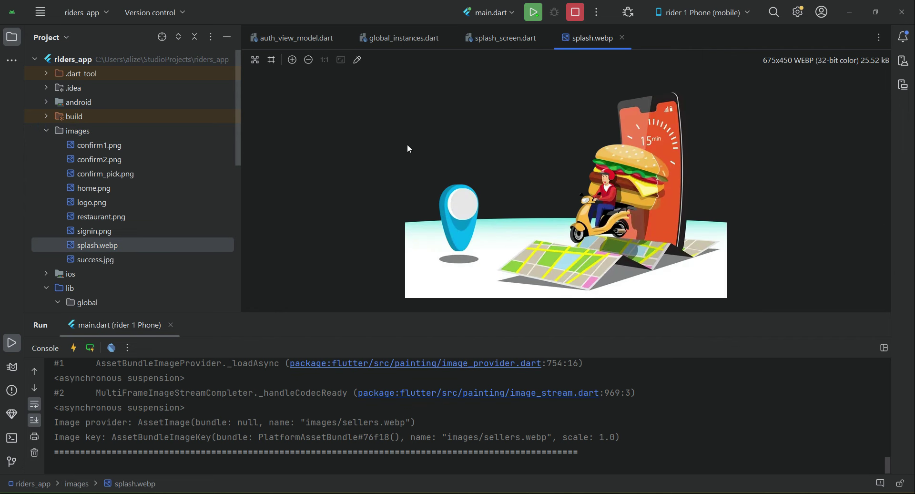
pyautogui.click(622, 39)
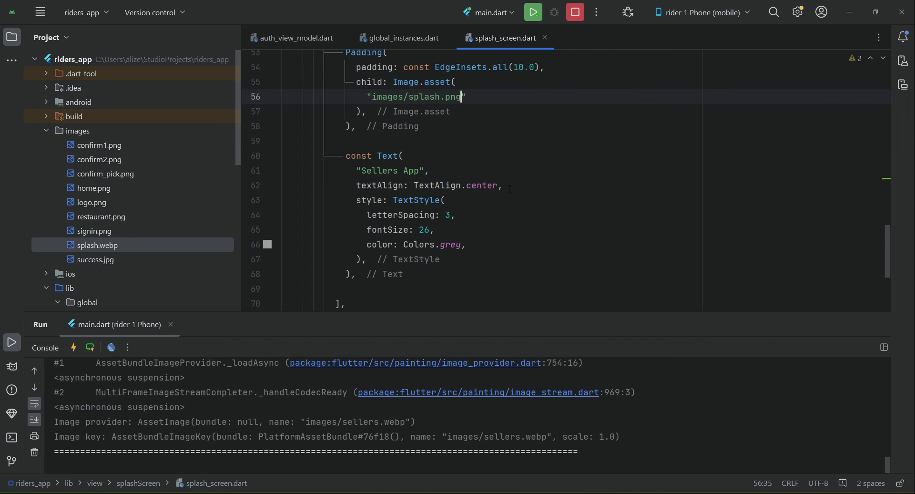
pyautogui.doubleClick(455, 96)
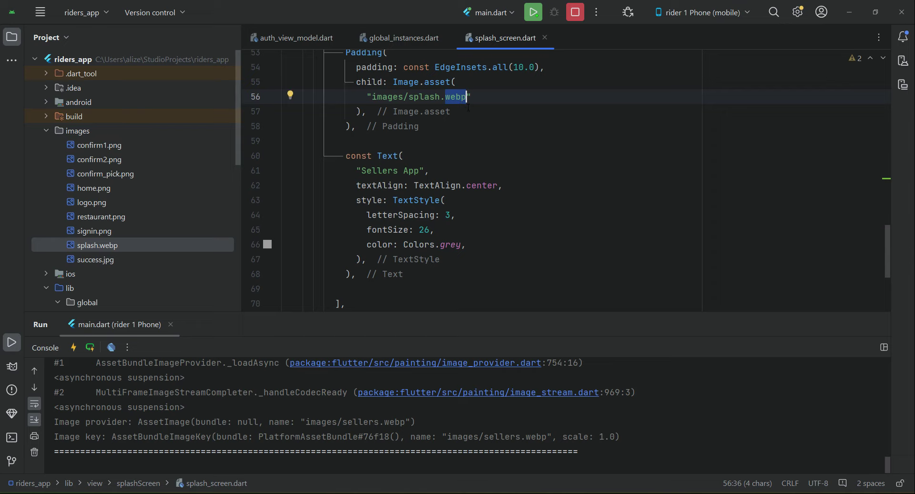
# Step: Stop and relaunch the app, switch to the Signup form and try the empty avatar photo picker
pyautogui.click(576, 13)
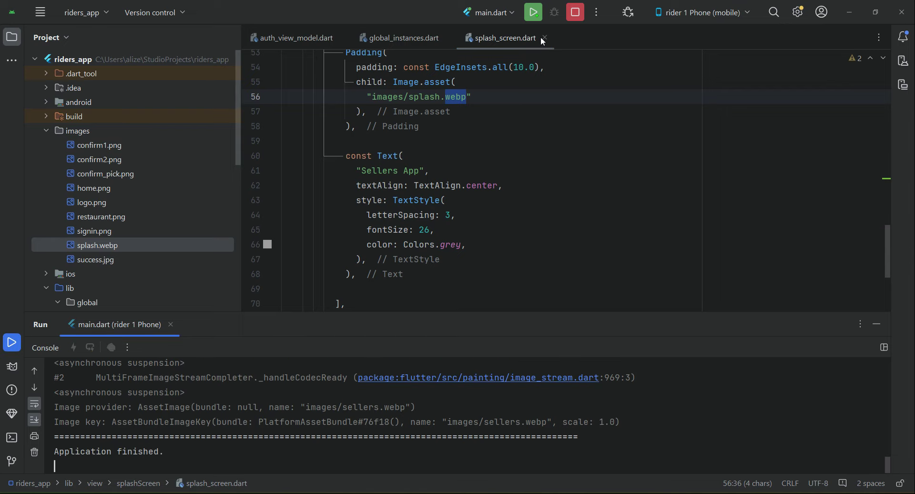
pyautogui.click(533, 12)
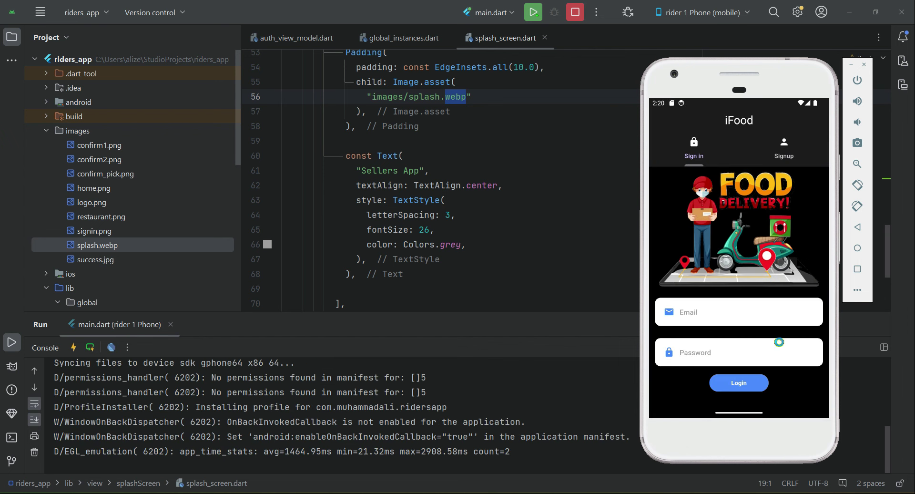
pyautogui.click(788, 153)
pyautogui.click(744, 236)
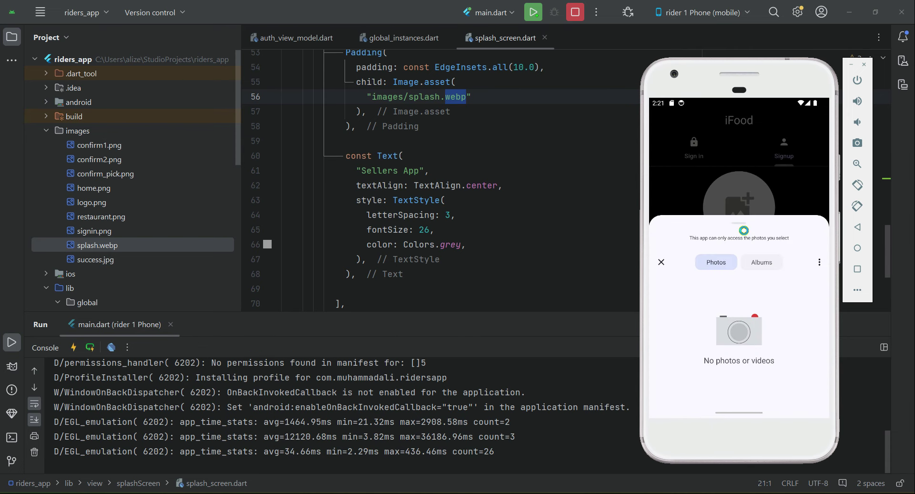
pyautogui.click(733, 208)
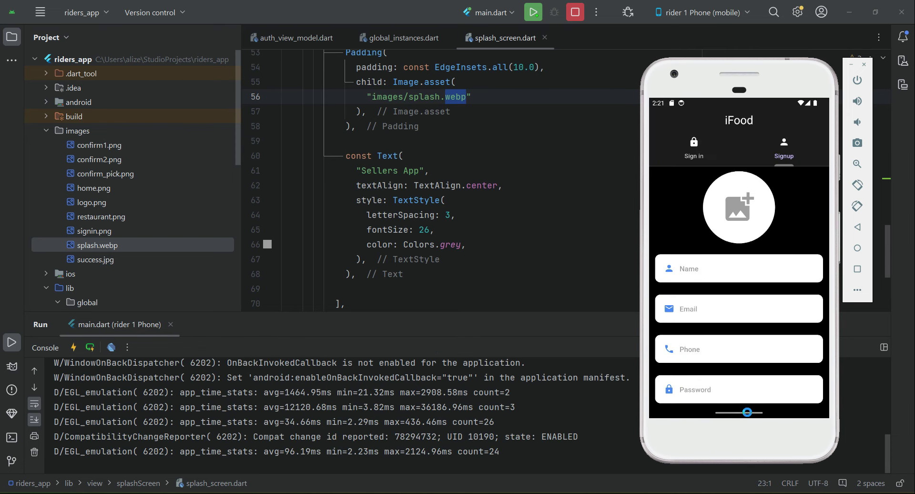
# Step: Leave the app for the phone's home screen and launch Chrome
pyautogui.click(739, 414)
pyautogui.click(737, 271)
pyautogui.click(772, 350)
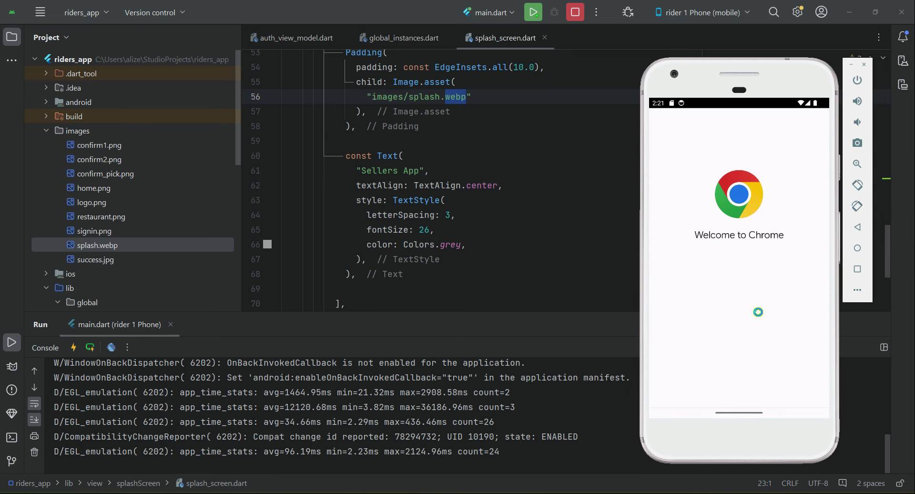
pyautogui.click(760, 369)
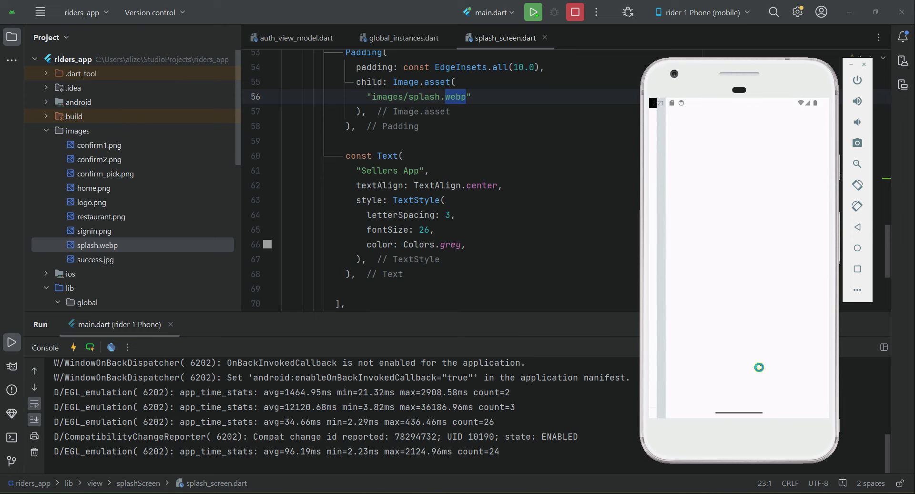
pyautogui.click(751, 355)
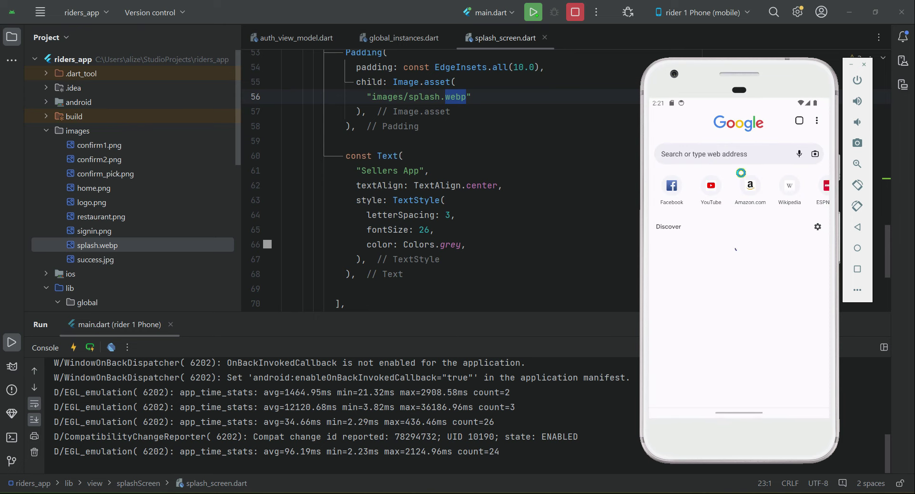
pyautogui.click(736, 161)
pyautogui.write('profile im')
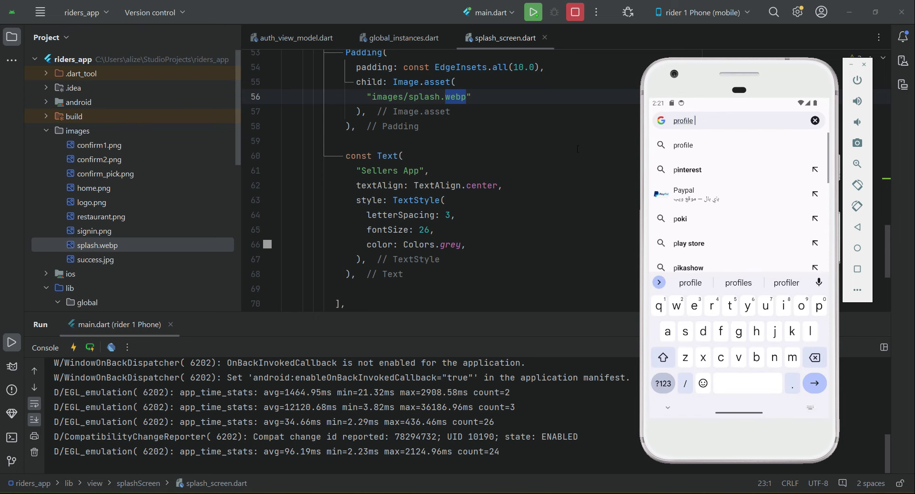
pyautogui.write('ages')
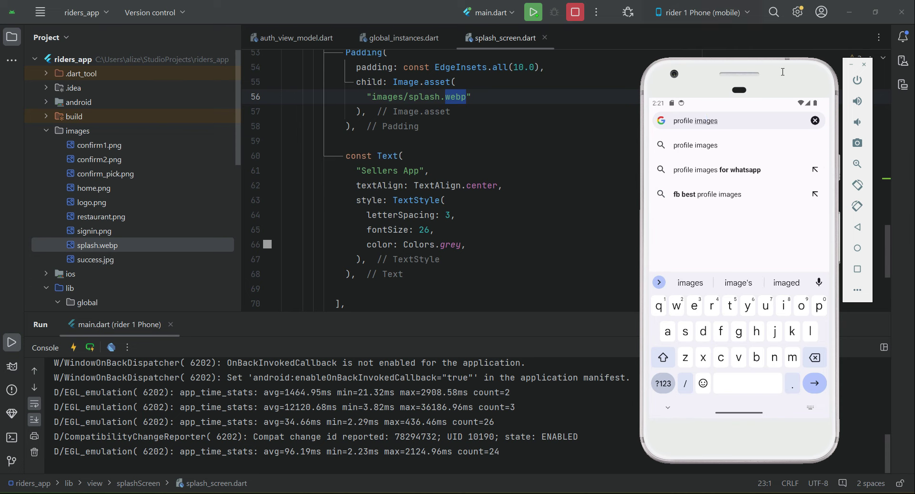
pyautogui.click(765, 144)
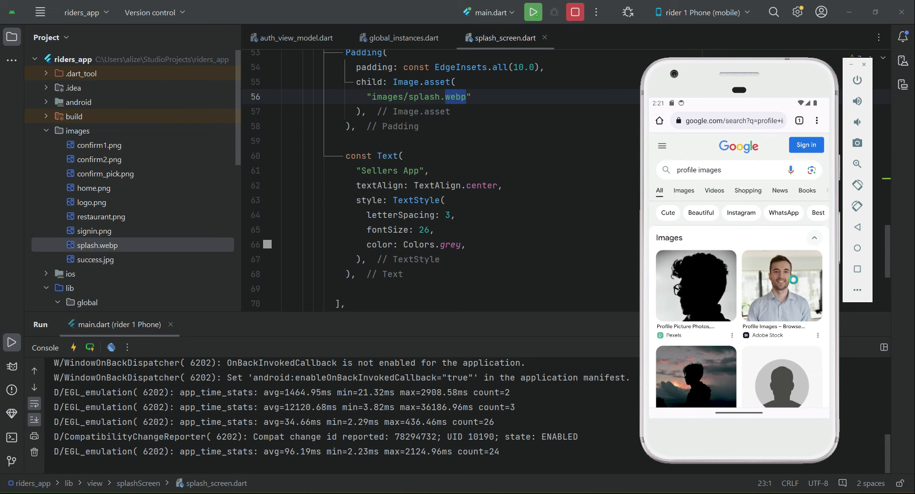
# Step: Download the Adobe Stock man's profile photo to the phone and return to recent apps
pyautogui.click(794, 280)
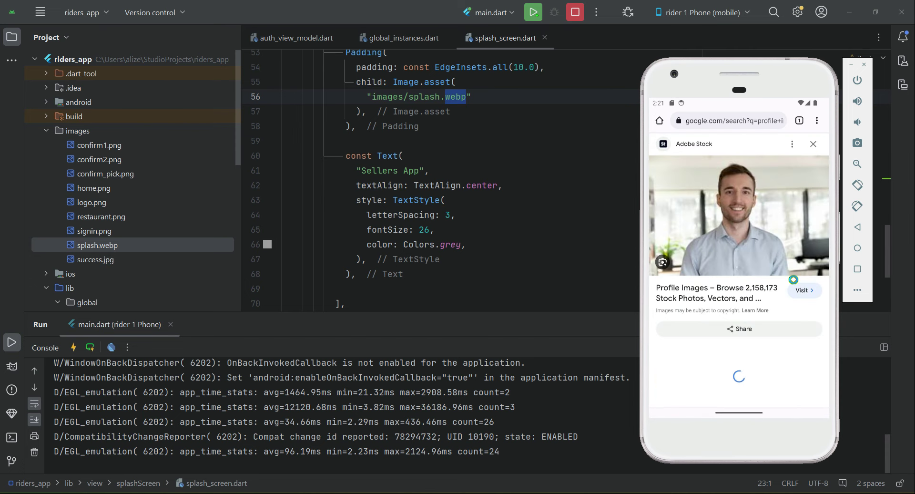
pyautogui.rightClick(761, 204)
pyautogui.click(711, 290)
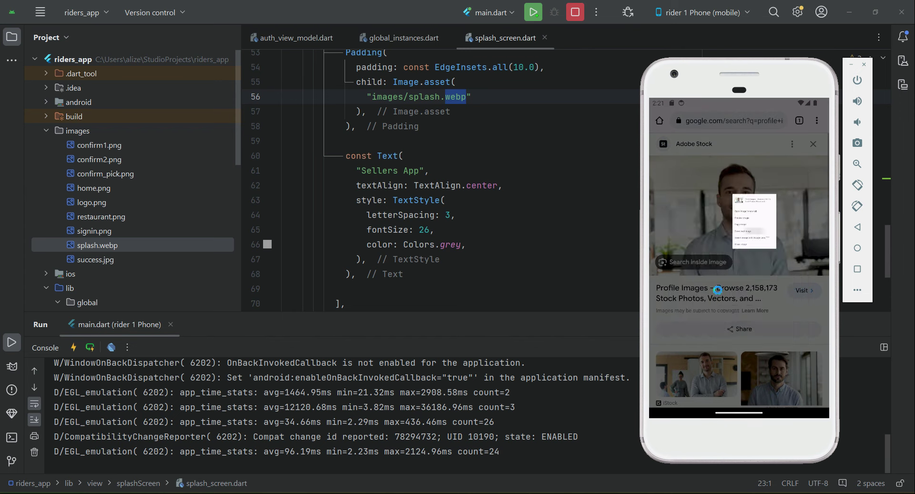
pyautogui.click(793, 303)
pyautogui.click(857, 268)
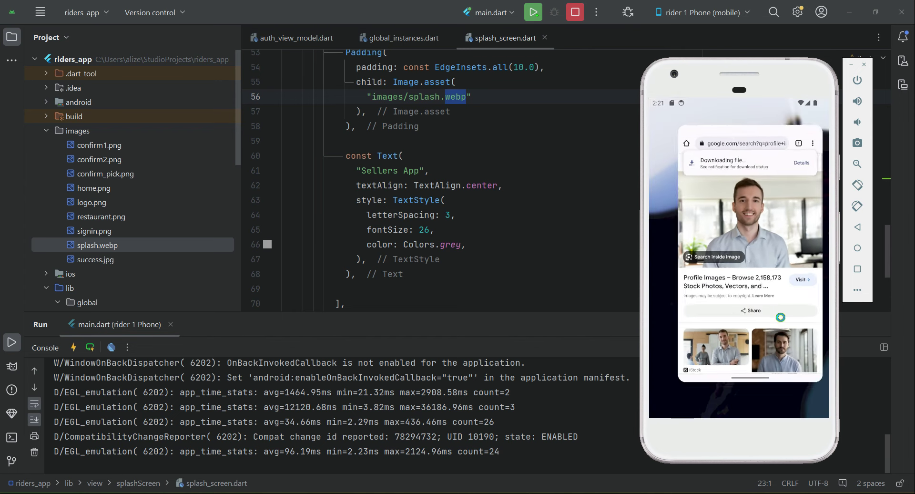
# Step: Return to the iFood Signup form and choose the downloaded man's photo as the avatar
pyautogui.moveTo(782, 315); pyautogui.dragTo(665, 315)
pyautogui.click(739, 236)
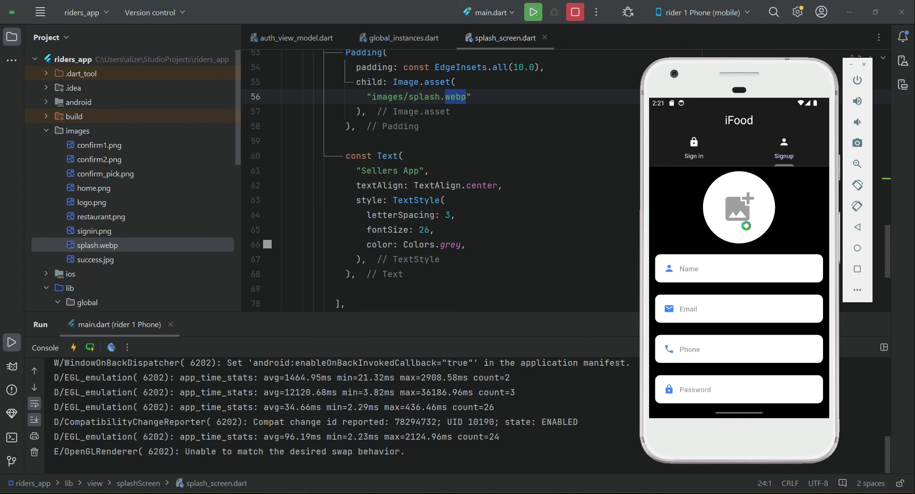
pyautogui.click(743, 211)
pyautogui.click(674, 333)
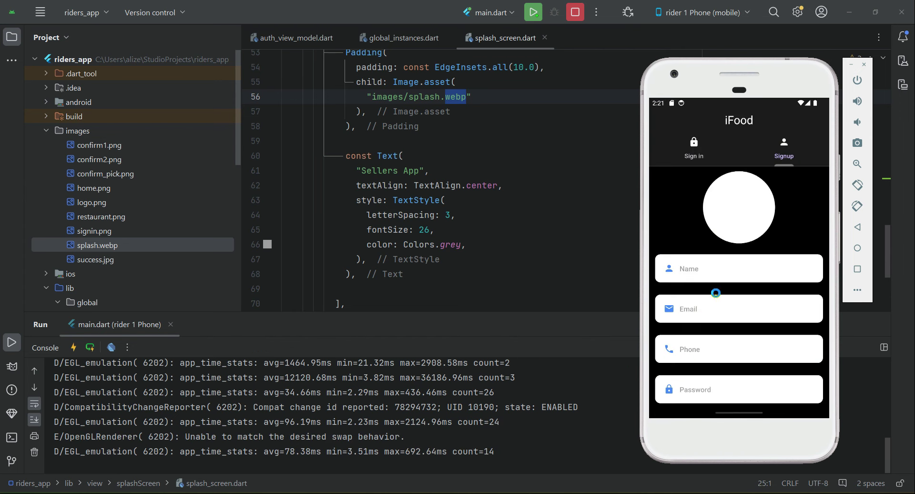
pyautogui.click(719, 267)
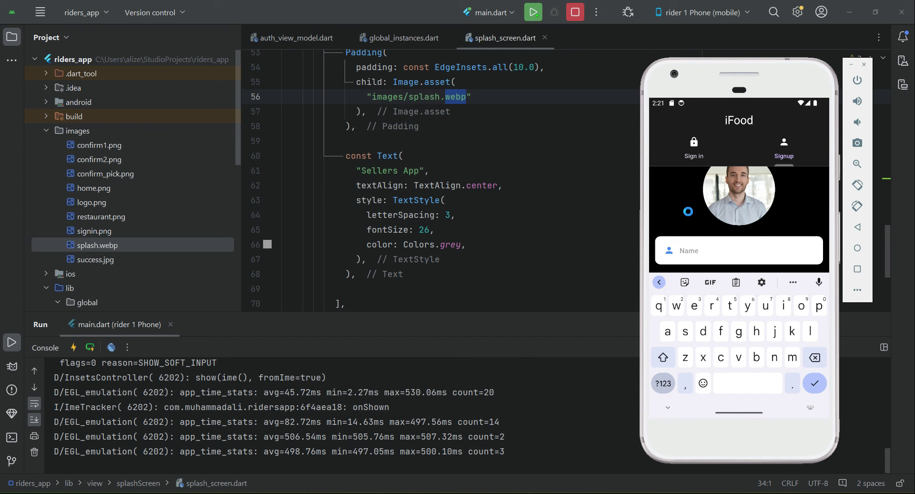
pyautogui.write('Peter')
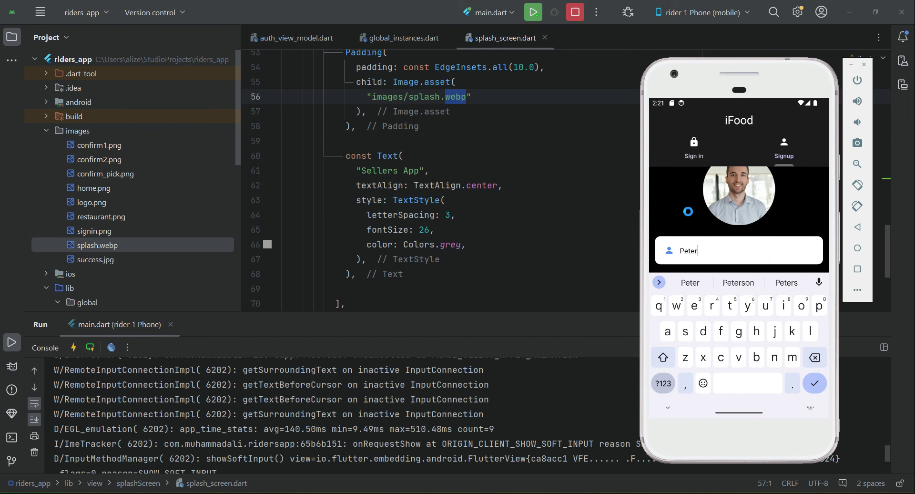
pyautogui.write(' Park')
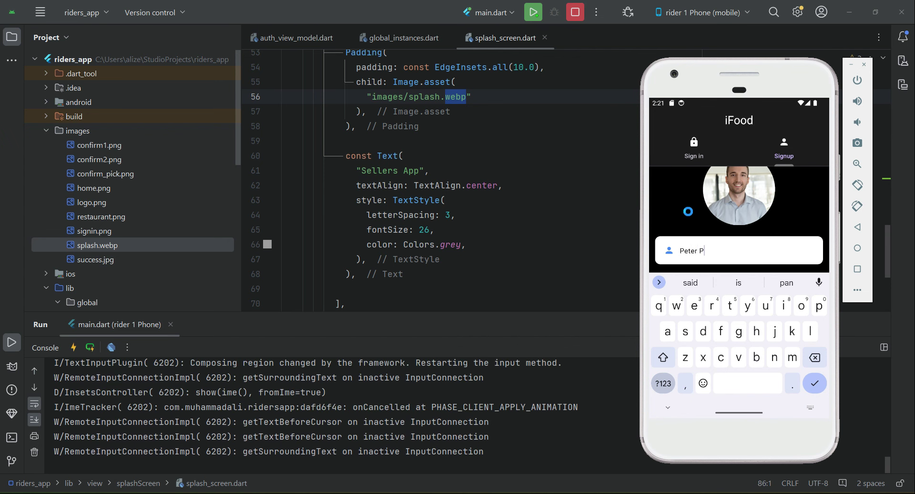
pyautogui.write('er')
pyautogui.click(688, 211)
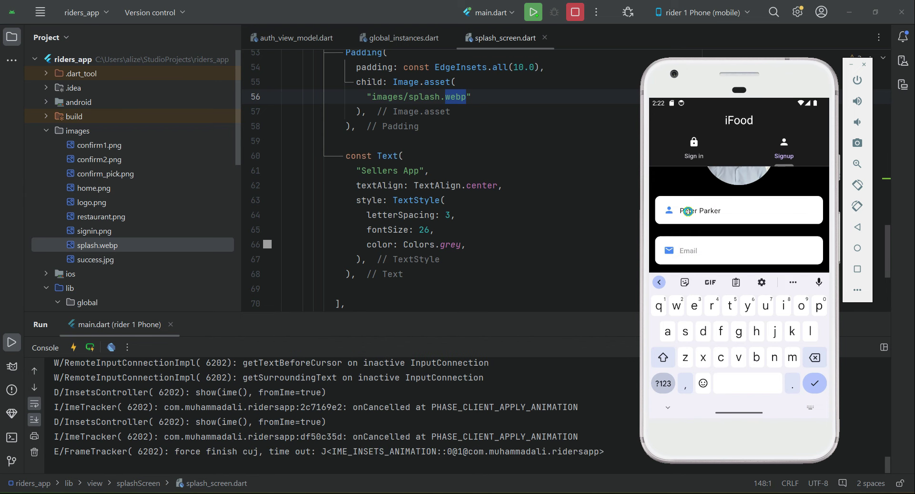
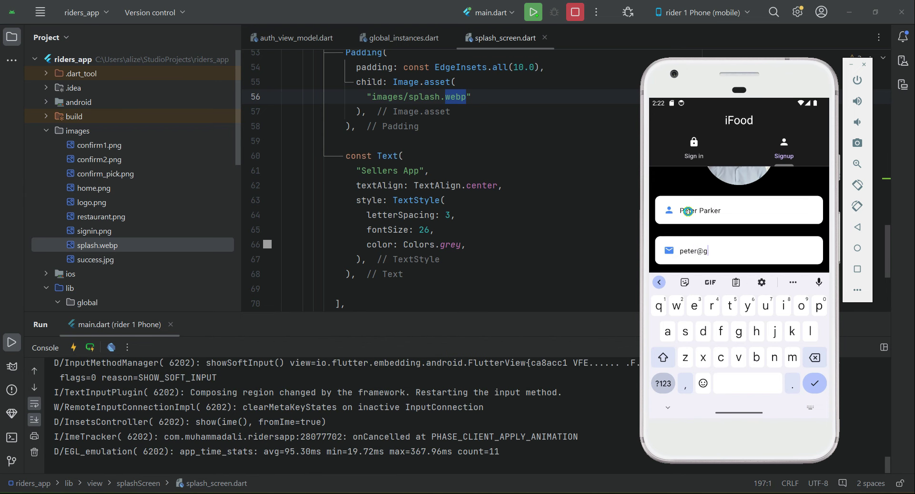
pyautogui.click(688, 251)
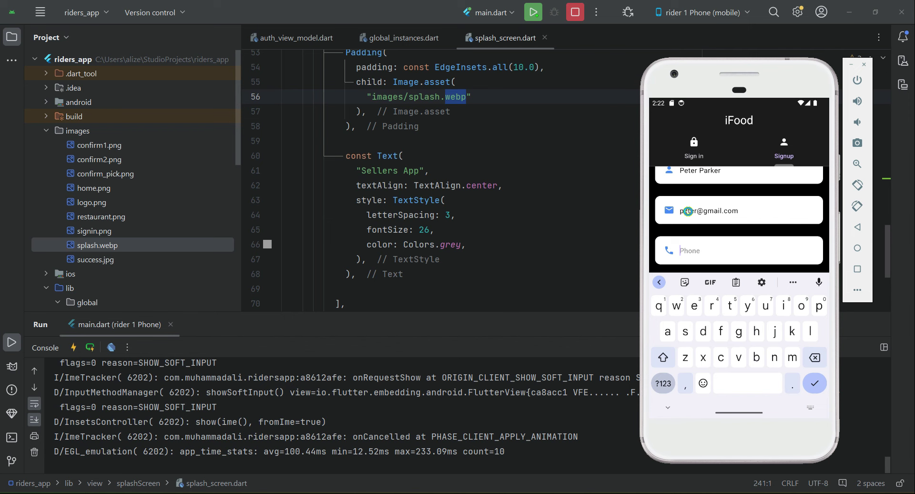
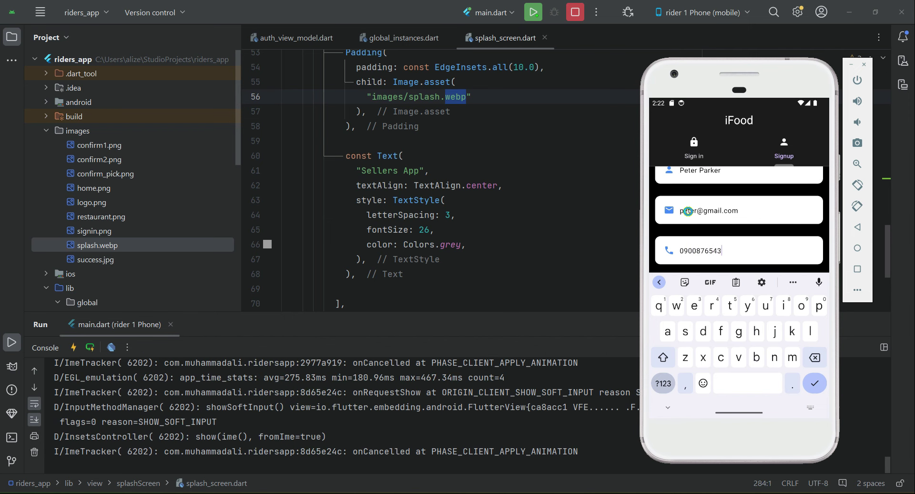
pyautogui.click(688, 250)
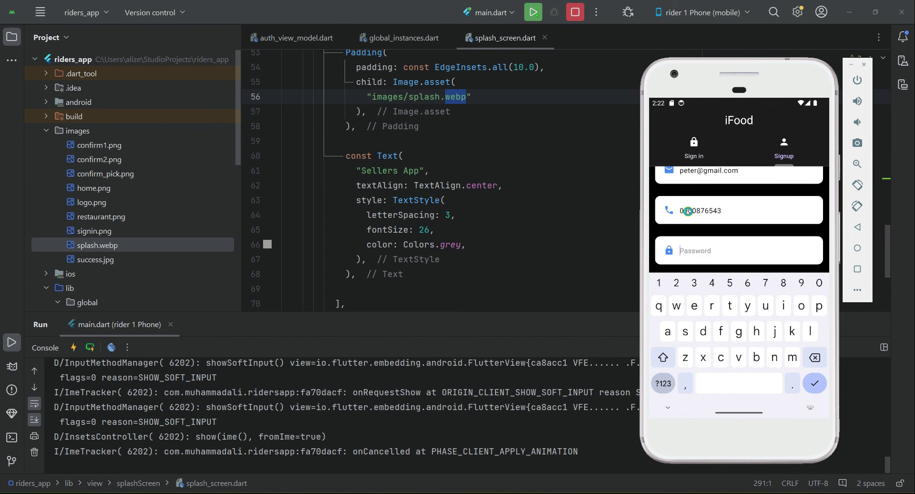
pyautogui.write('1')
pyautogui.click(688, 251)
pyautogui.write('1')
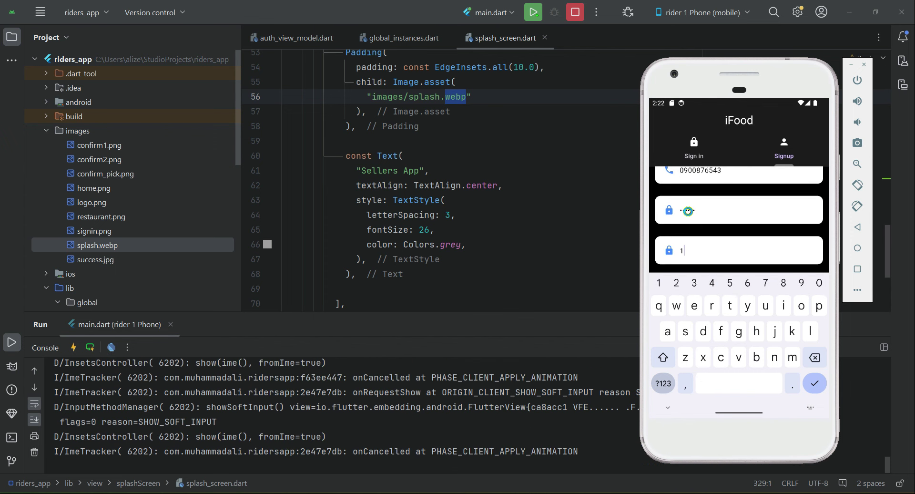
pyautogui.write('11111')
pyautogui.click(688, 251)
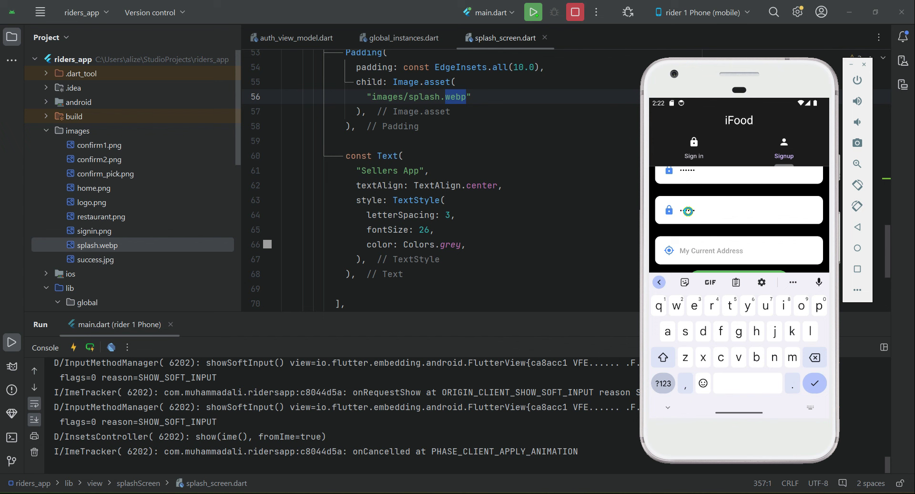
pyautogui.click(668, 407)
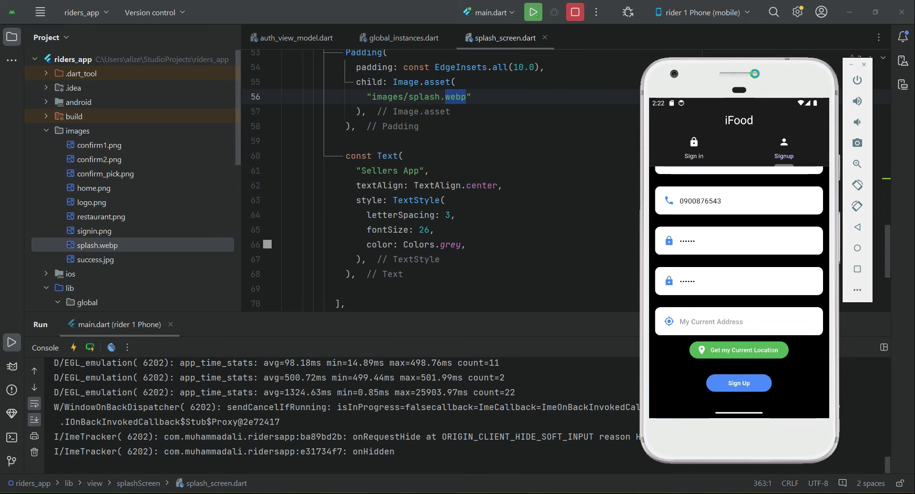
# Step: In Extended Controls Location, search reef mall, pick the Dubai result (116 Salah Al Din St) and set it as GPS location
pyautogui.moveTo(754, 74); pyautogui.dragTo(762, 59)
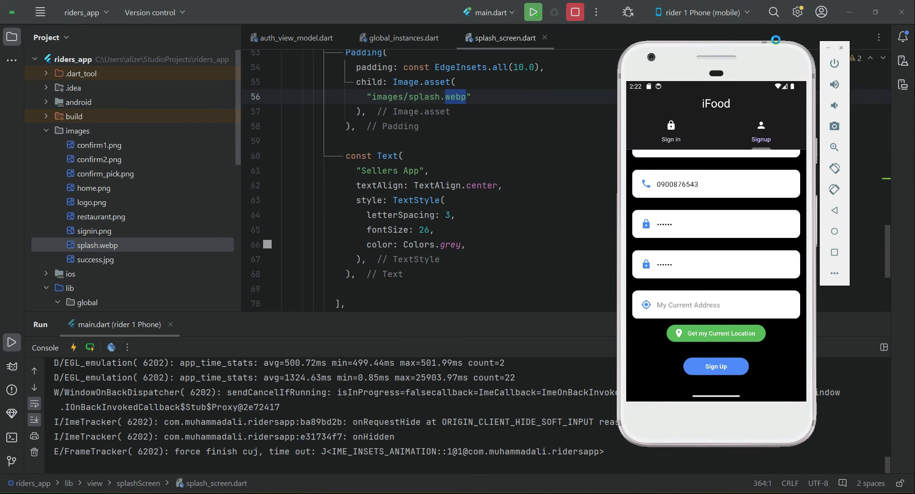
pyautogui.moveTo(776, 41); pyautogui.dragTo(768, 65)
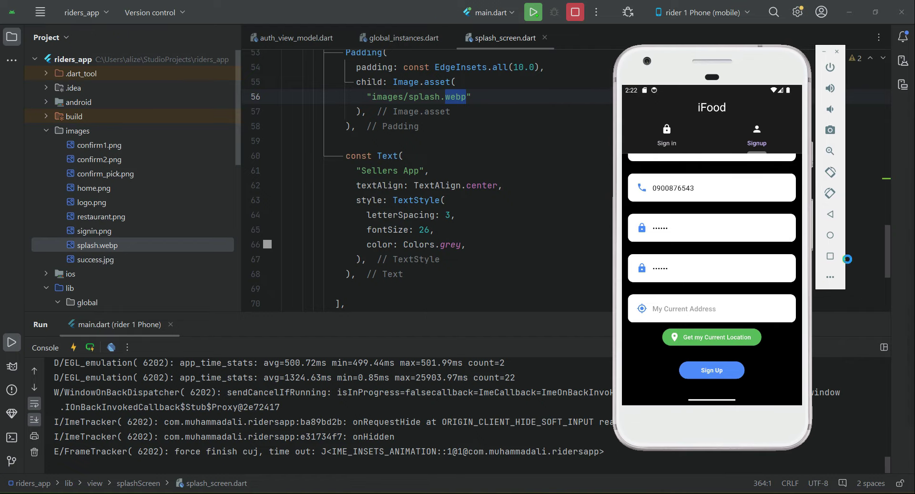
pyautogui.click(829, 276)
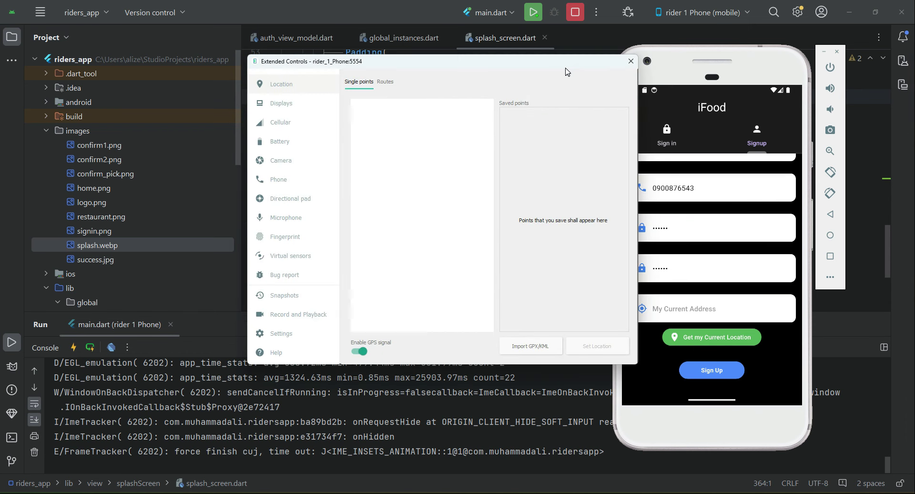
pyautogui.click(425, 113)
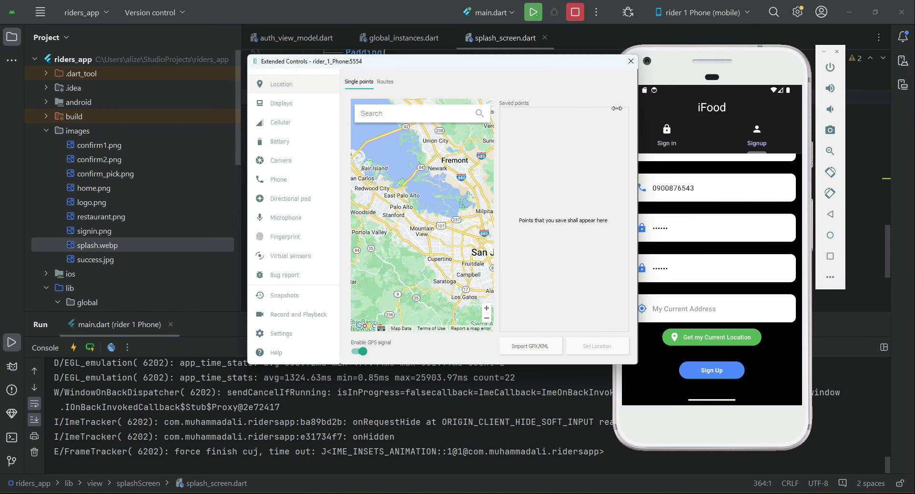
pyautogui.write('reef')
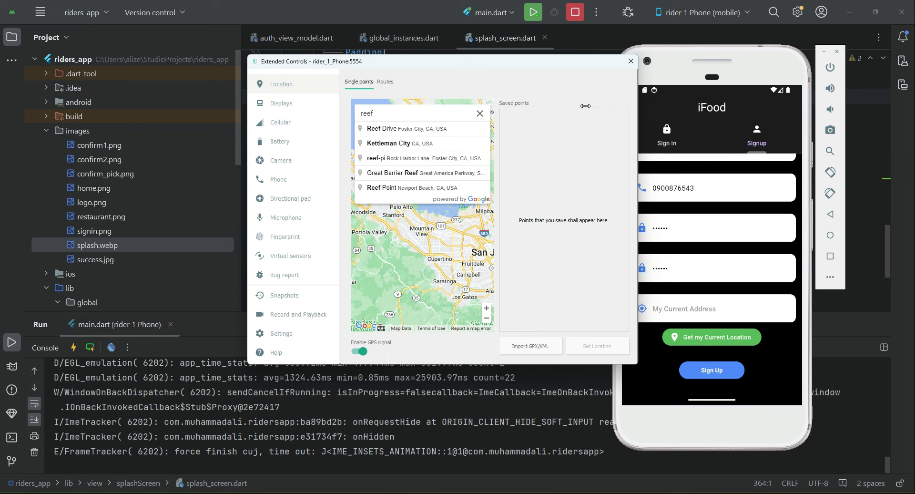
pyautogui.write(' l')
pyautogui.press('BackSpace')
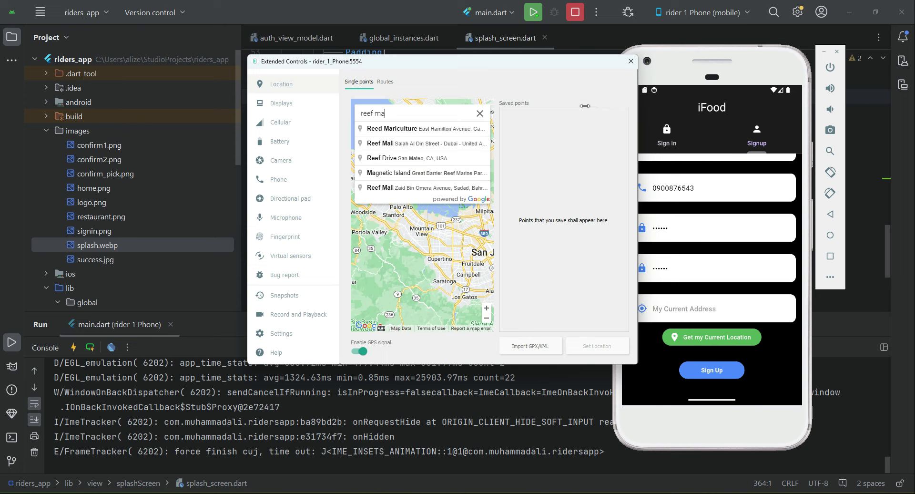
pyautogui.write('ll')
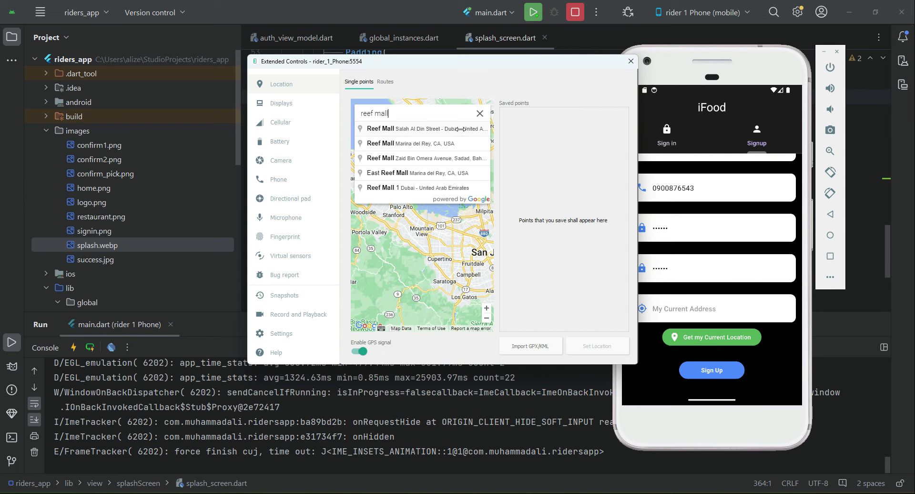
pyautogui.click(425, 129)
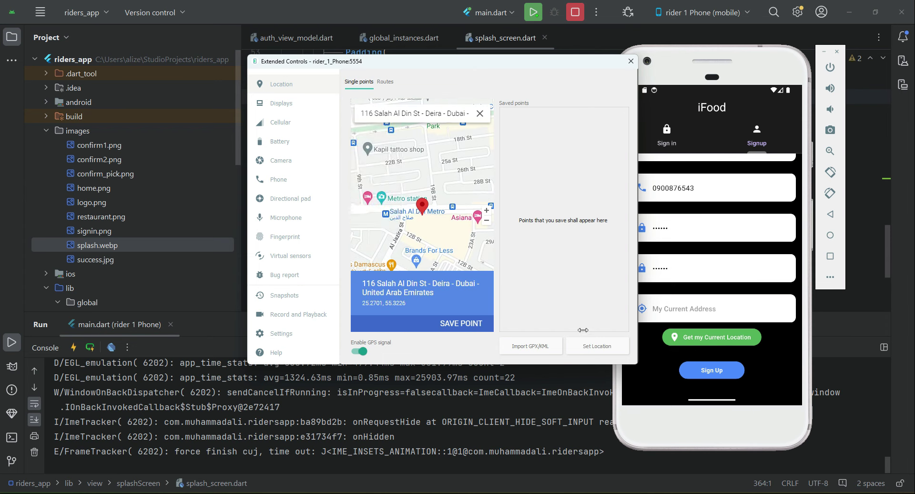
pyautogui.click(597, 346)
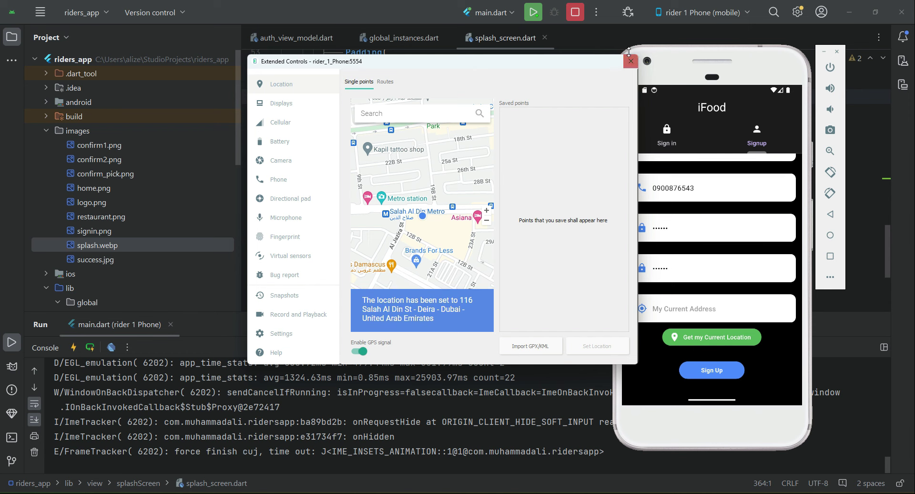
pyautogui.click(631, 63)
pyautogui.moveTo(728, 63); pyautogui.dragTo(714, 63)
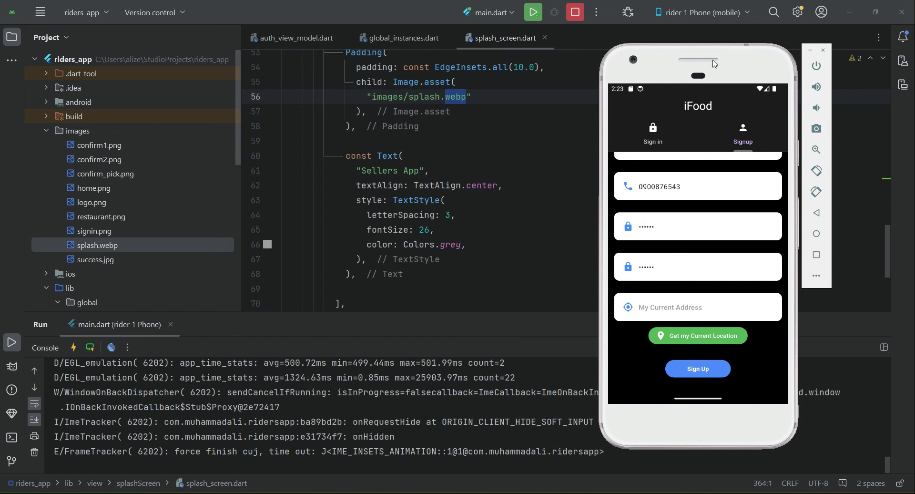
# Step: Request the rider's current location, select the missing ACCESS_FINE_LOCATION / ACCESS_COARSE_LOCATION error text, and switch to VS Code
pyautogui.click(719, 340)
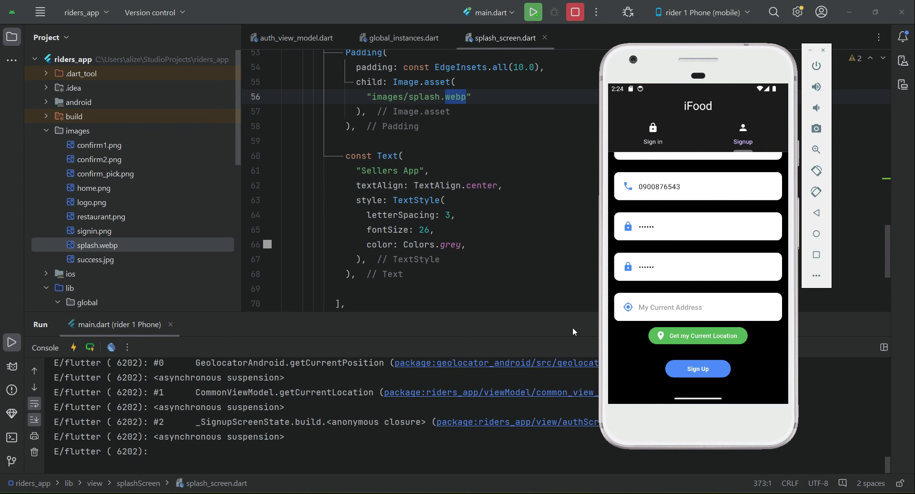
pyautogui.scroll(3, 501, 387)
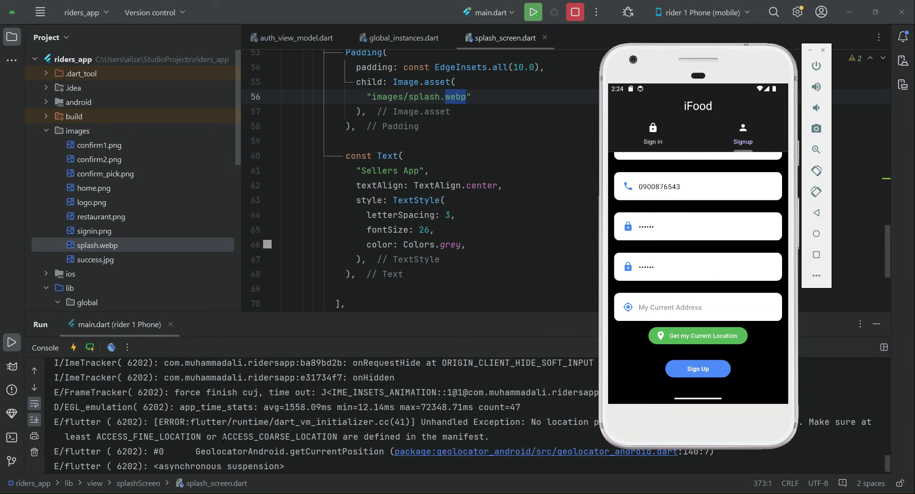
pyautogui.moveTo(96, 437); pyautogui.dragTo(337, 437)
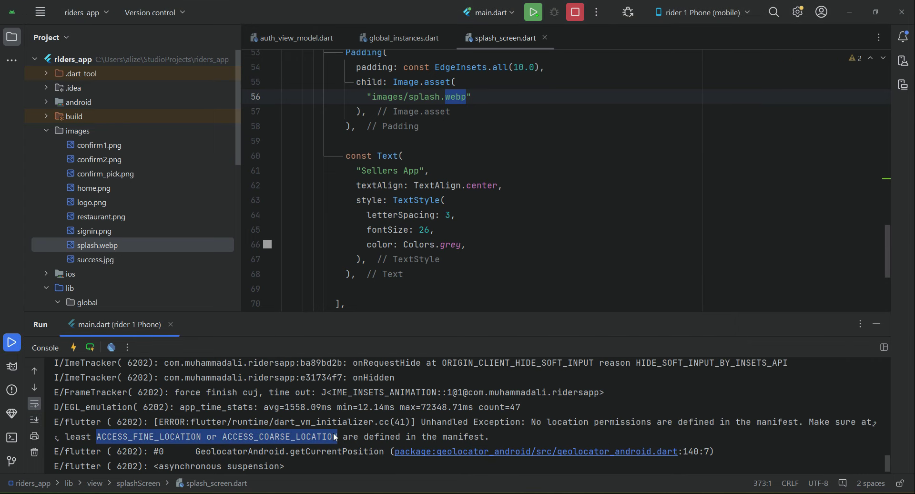
pyautogui.hotkey('alt', 'Tab')
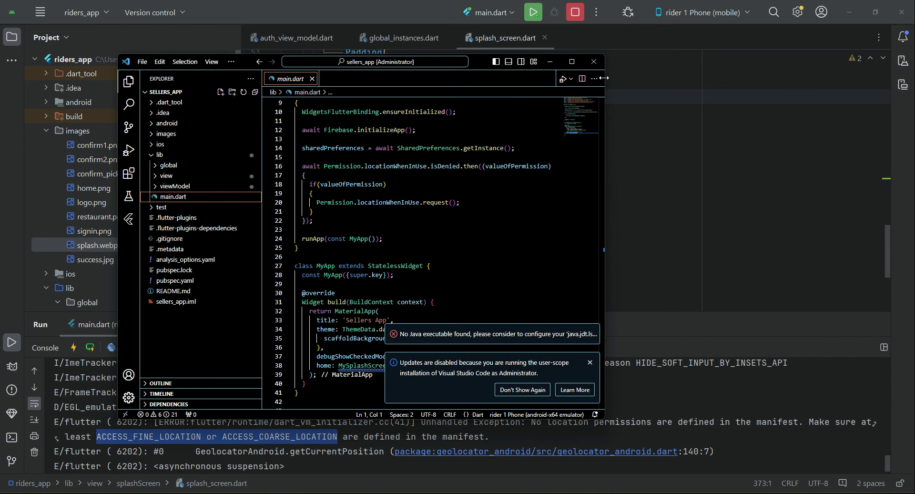
# Step: In sellers_app, reach android/app/src/main/AndroidManifest.xml and select its two location uses-permission lines for copying
pyautogui.moveTo(603, 78); pyautogui.dragTo(756, 77)
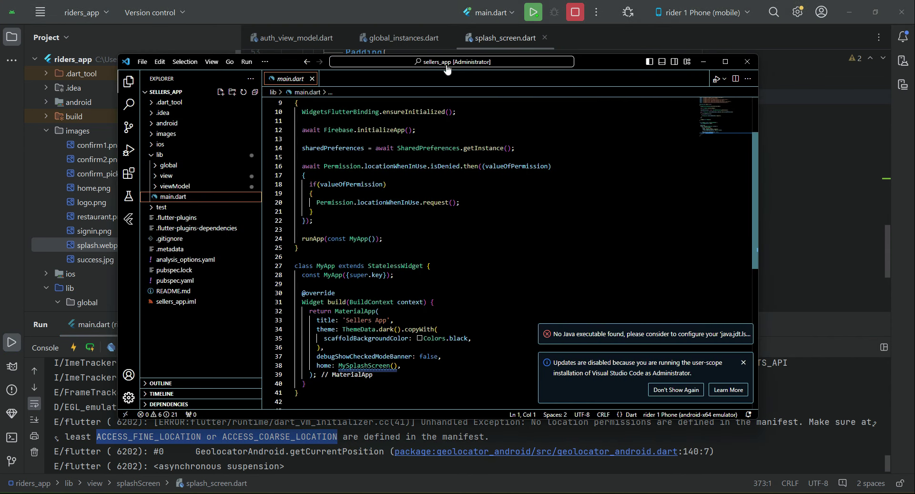
pyautogui.click(312, 79)
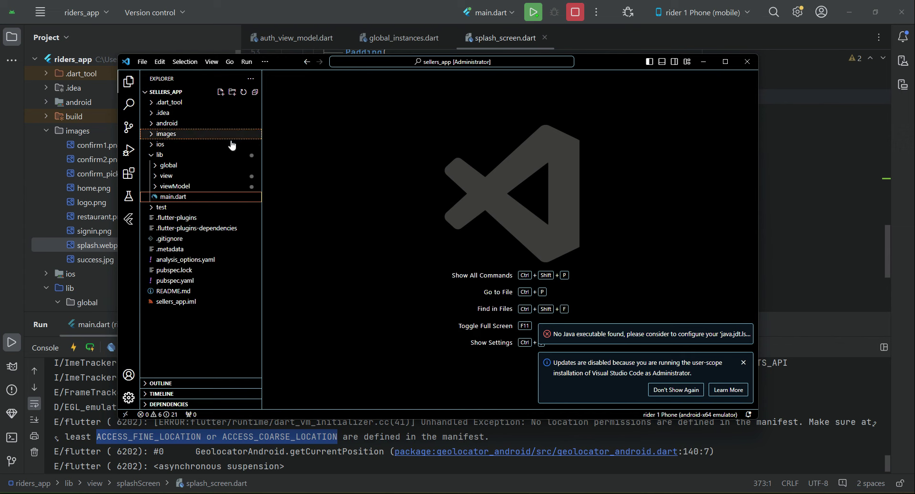
pyautogui.click(167, 123)
pyautogui.click(165, 144)
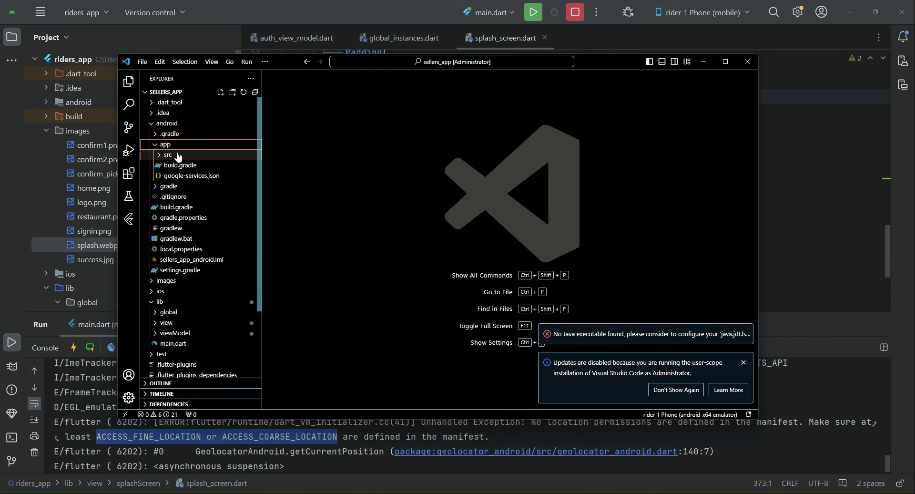
pyautogui.click(173, 175)
pyautogui.click(212, 217)
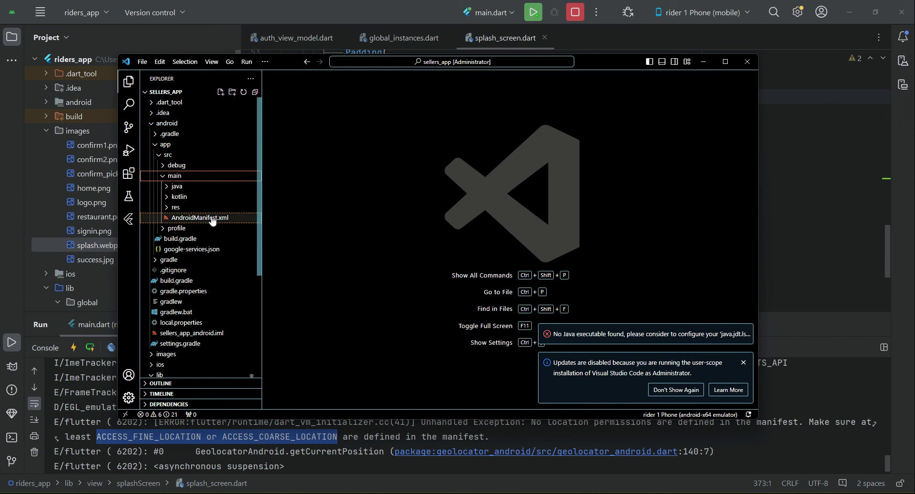
pyautogui.click(743, 362)
pyautogui.moveTo(372, 120)
pyautogui.mouseDown()
pyautogui.moveTo(296, 120)
pyautogui.moveTo(585, 128)
pyautogui.mouseUp()
pyautogui.hotkey('ctrl', 'c')
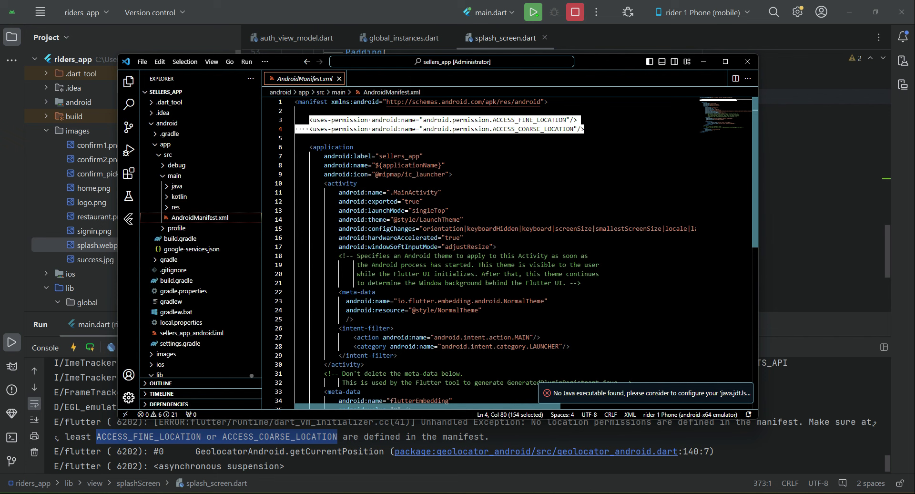
# Step: Back in riders_app, expand android > app > src > main and bring up its AndroidManifest.xml
pyautogui.click(348, 9)
pyautogui.click(81, 102)
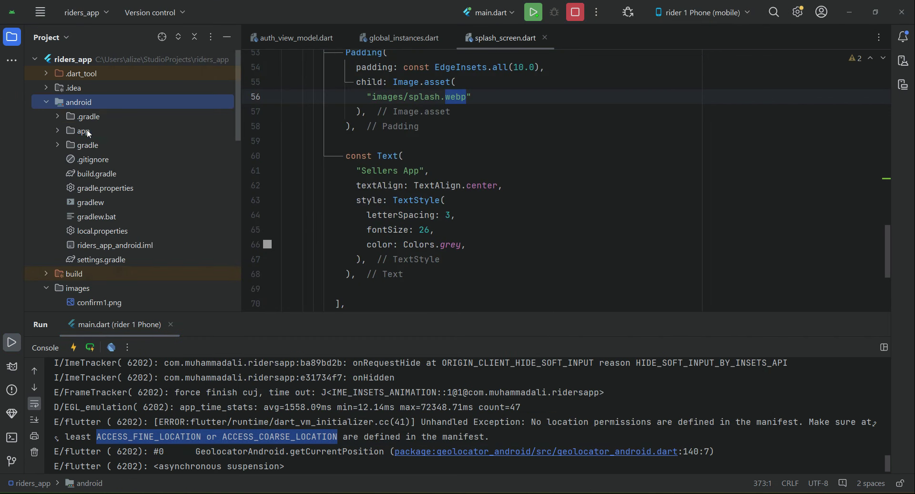
pyautogui.click(83, 130)
pyautogui.click(93, 144)
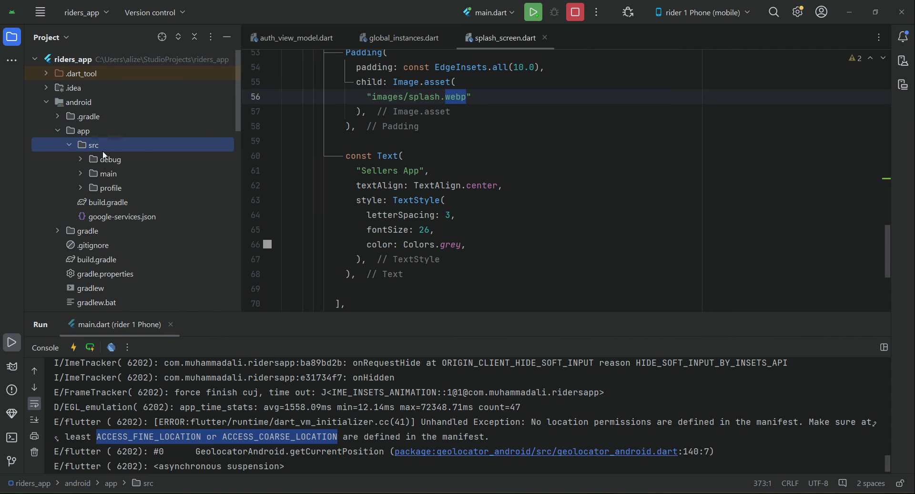
pyautogui.click(107, 173)
pyautogui.doubleClick(165, 230)
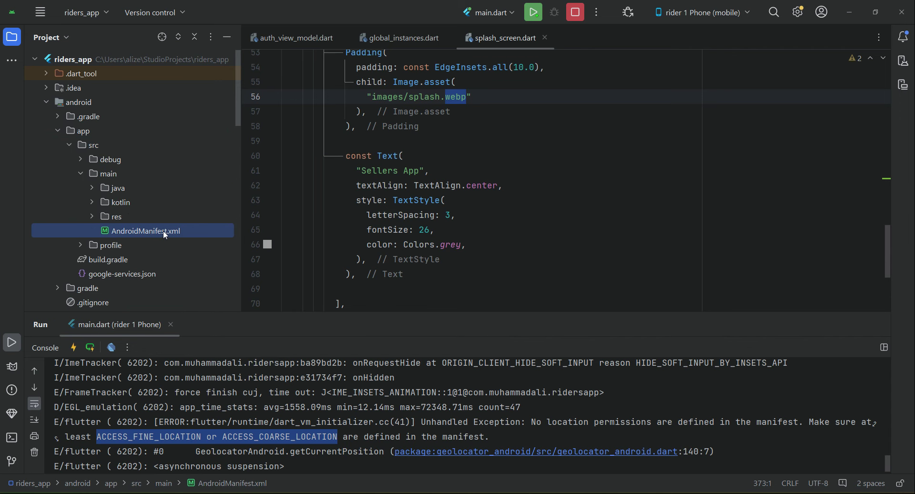
# Step: Paste the ACCESS_FINE_LOCATION and ACCESS_COARSE_LOCATION lines after the manifest tag with a blank line above
pyautogui.press('Return')
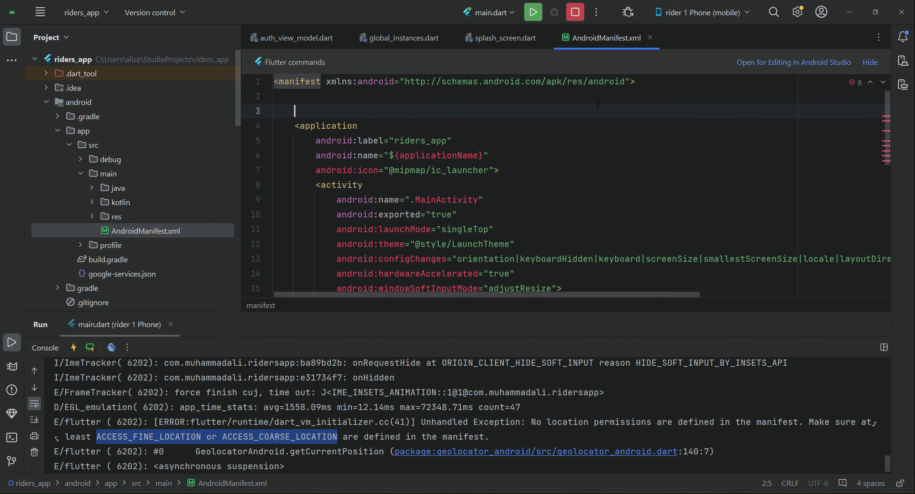
pyautogui.press('Return')
pyautogui.press('Return')
pyautogui.press('Up')
pyautogui.hotkey('ctrl', 'v')
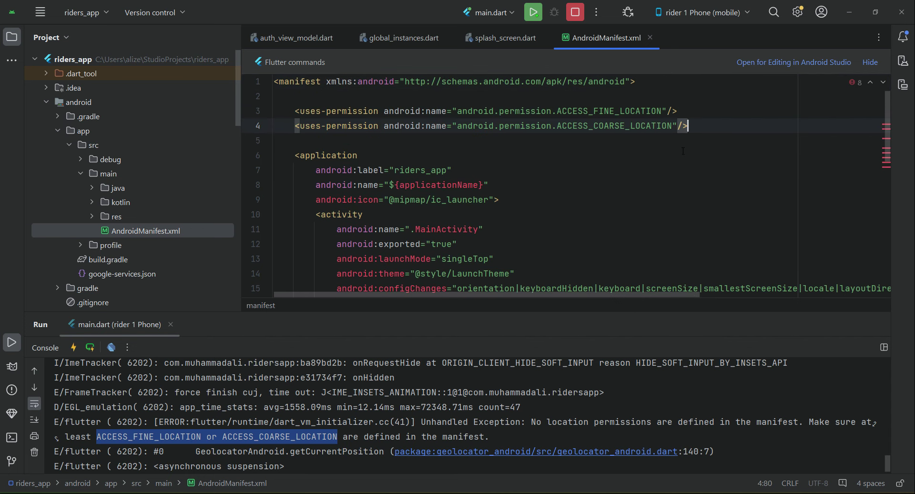
pyautogui.press('Up')
pyautogui.press('Up')
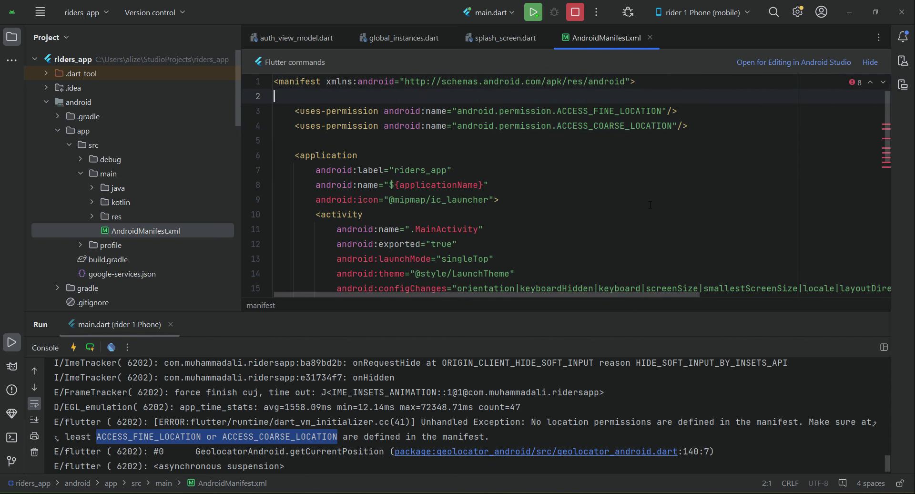
pyautogui.press('Home')
pyautogui.press('Return')
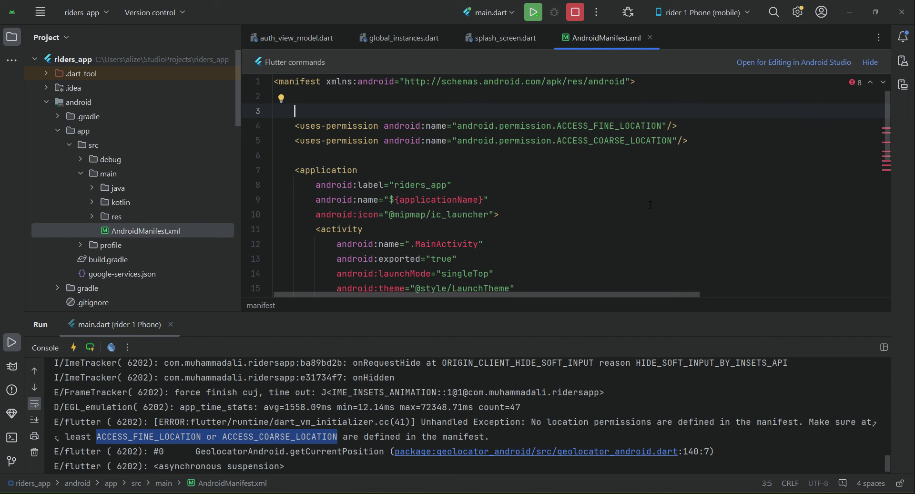
pyautogui.write('<')
# Step: Add a third uses-permission on line 3 and set its value to android.permission.INTERNET
pyautogui.press('Return')
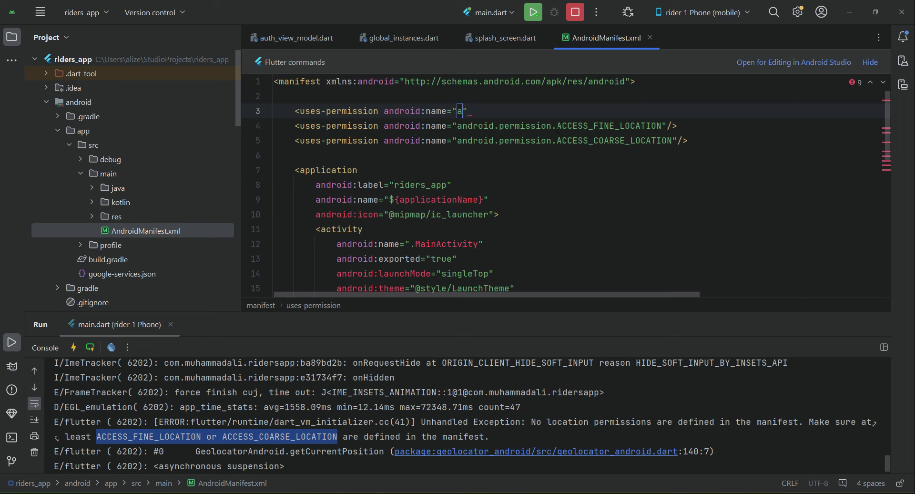
pyautogui.moveTo(458, 126); pyautogui.dragTo(664, 126)
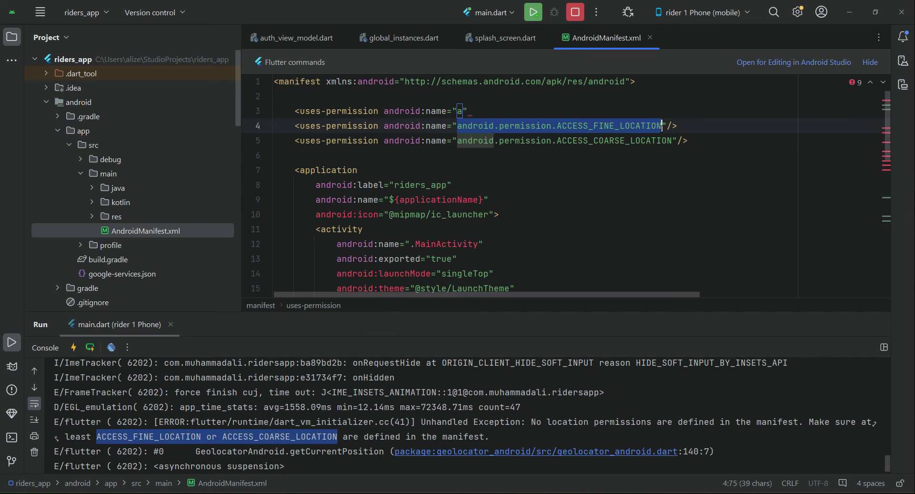
pyautogui.hotkey('ctrl', 'c')
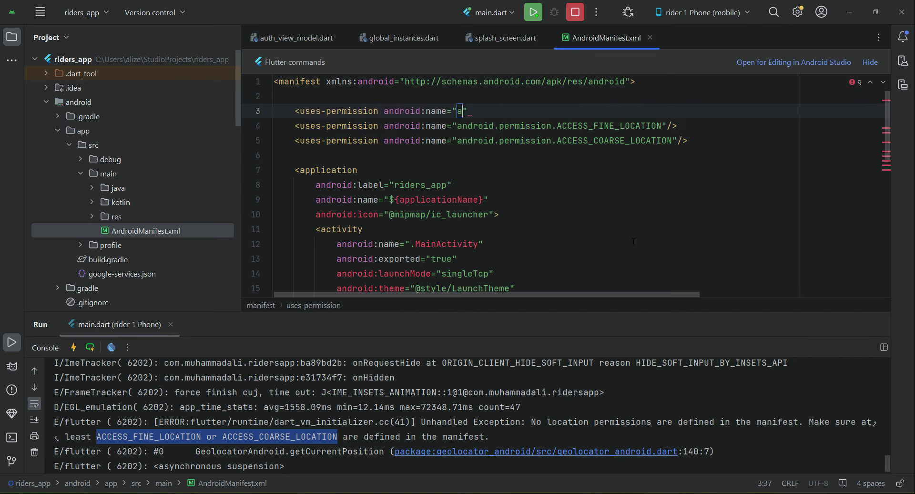
pyautogui.doubleClick(462, 111)
pyautogui.hotkey('ctrl', 'v')
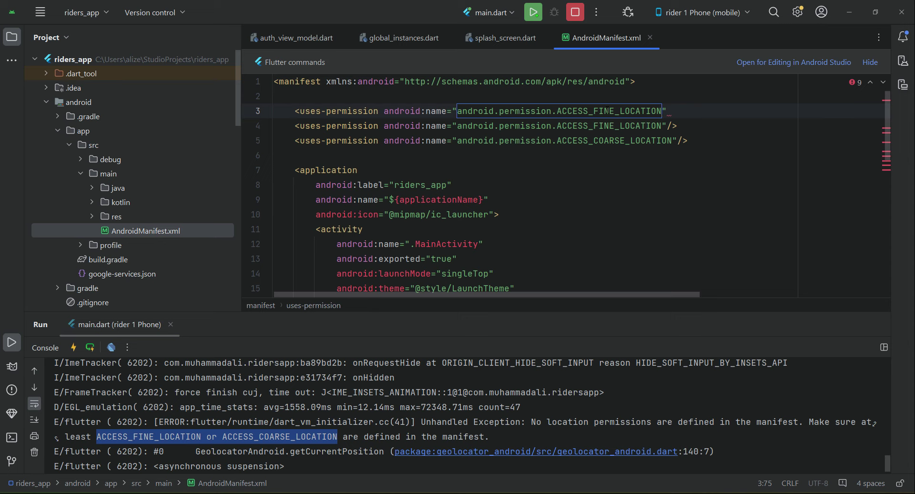
pyautogui.hotkey('ctrl', 'BackSpace')
pyautogui.write('I')
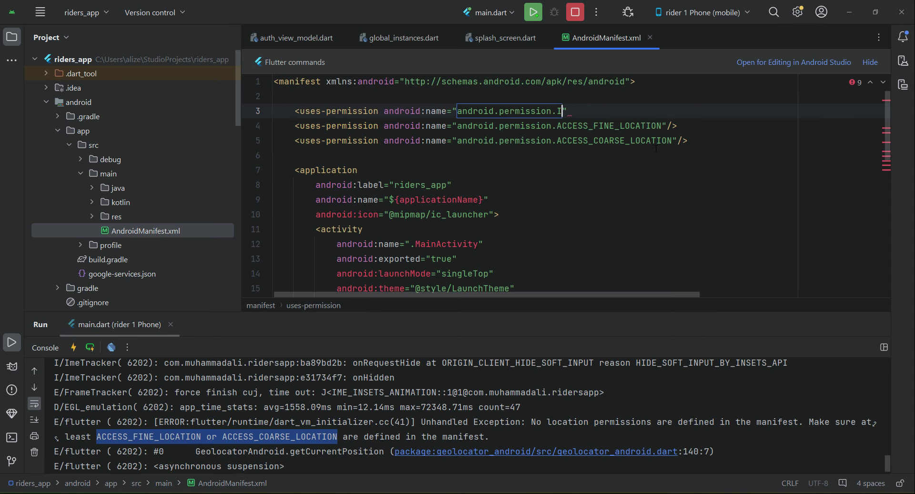
pyautogui.write('NTERNET"')
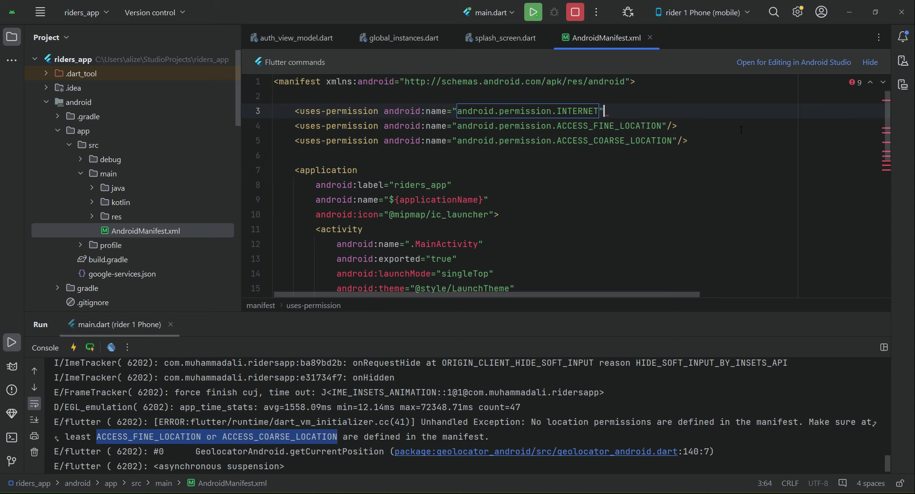
pyautogui.write('/>')
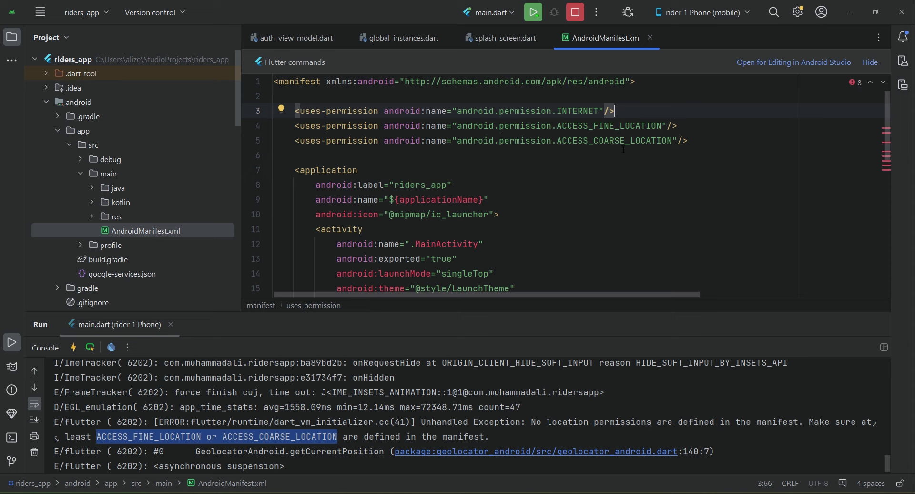
# Step: Select and copy all three permission lines (INTERNET, fine and coarse location)
pyautogui.moveTo(614, 111); pyautogui.dragTo(295, 113)
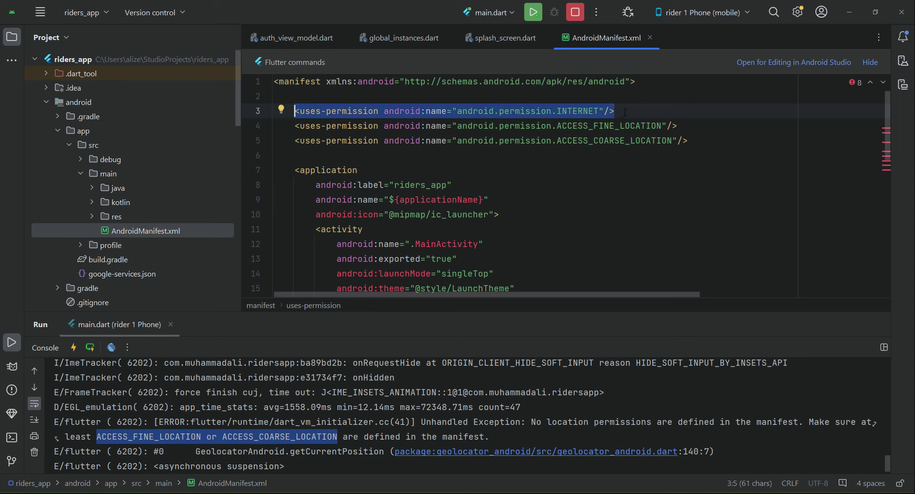
pyautogui.hotkey('alt', 'Return')
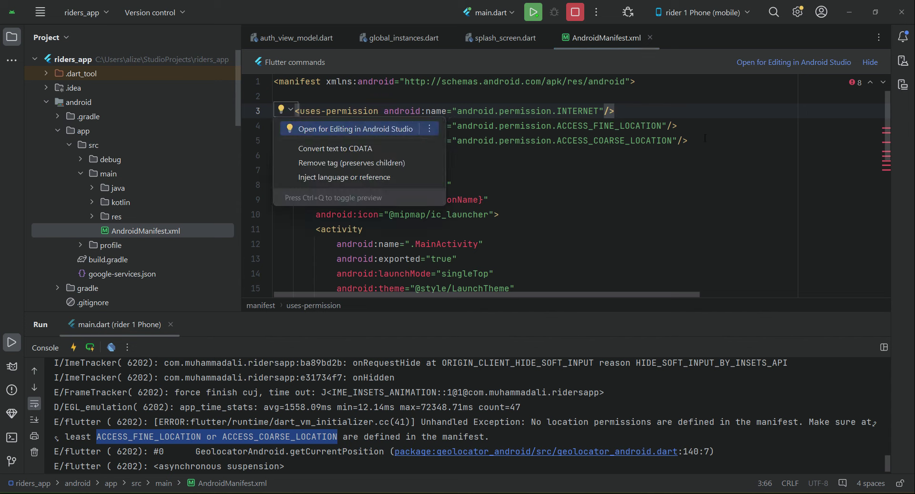
pyautogui.click(705, 141)
pyautogui.moveTo(690, 141); pyautogui.dragTo(294, 111)
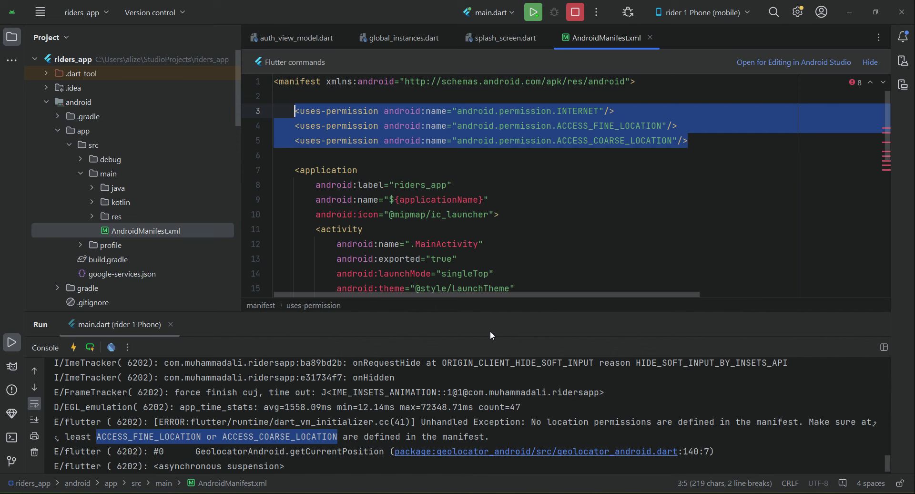
pyautogui.hotkey('alt', 'Tab')
pyautogui.hotkey('alt', 'Tab')
# Step: Close the riders_app project via File > Close Project, terminating the running app
pyautogui.click(40, 12)
pyautogui.moveTo(78, 36)
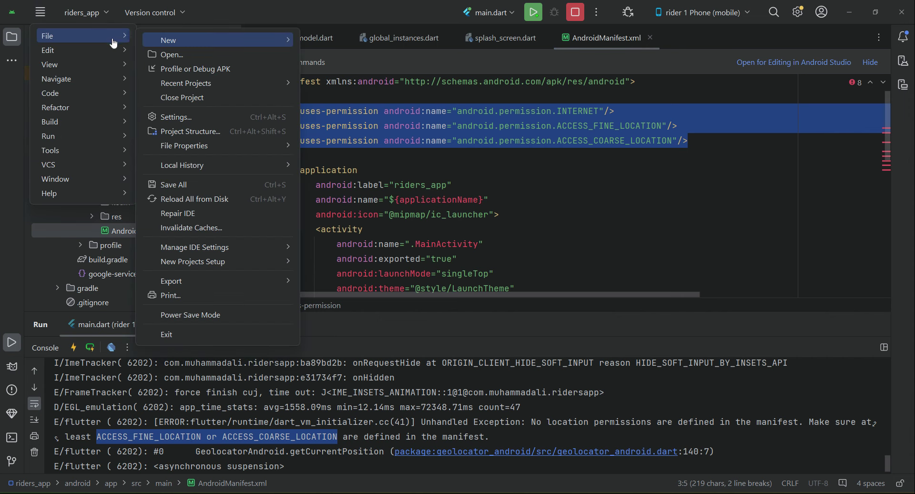
pyautogui.click(182, 98)
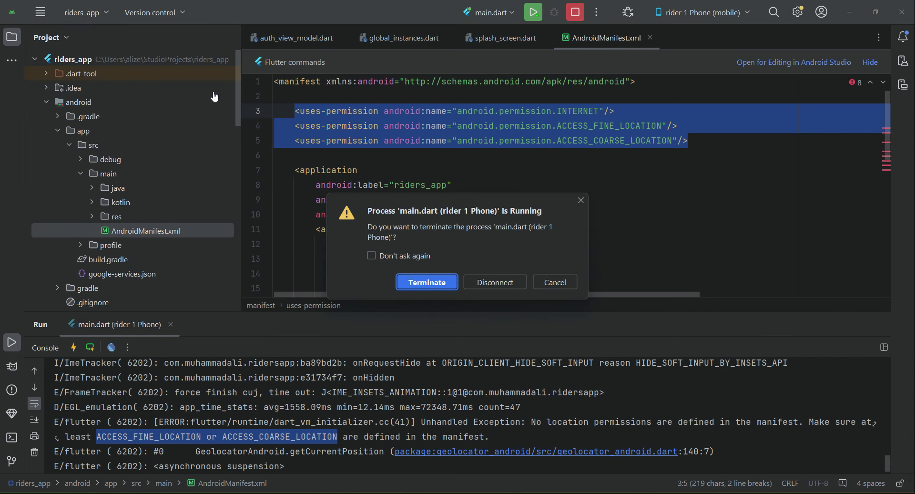
pyautogui.click(426, 282)
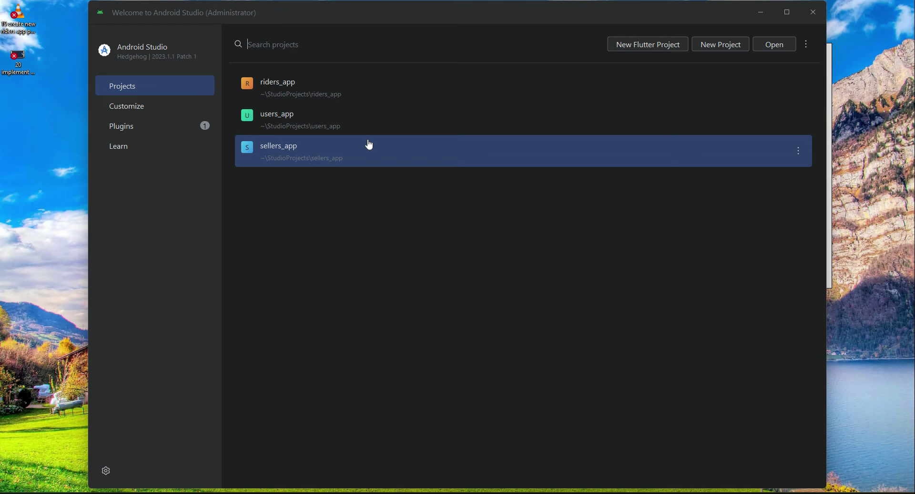
# Step: Open users_app in Project view and bring up android/app/src/main/AndroidManifest.xml
pyautogui.click(307, 118)
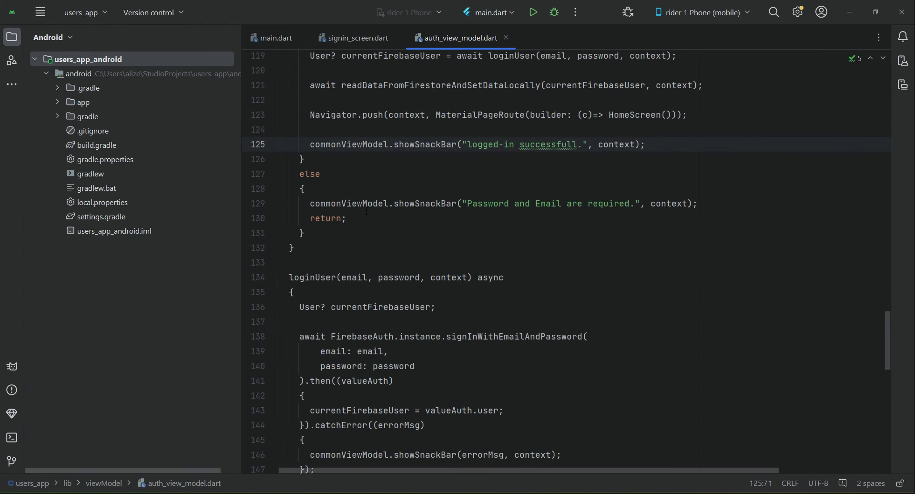
pyautogui.click(48, 36)
pyautogui.click(53, 58)
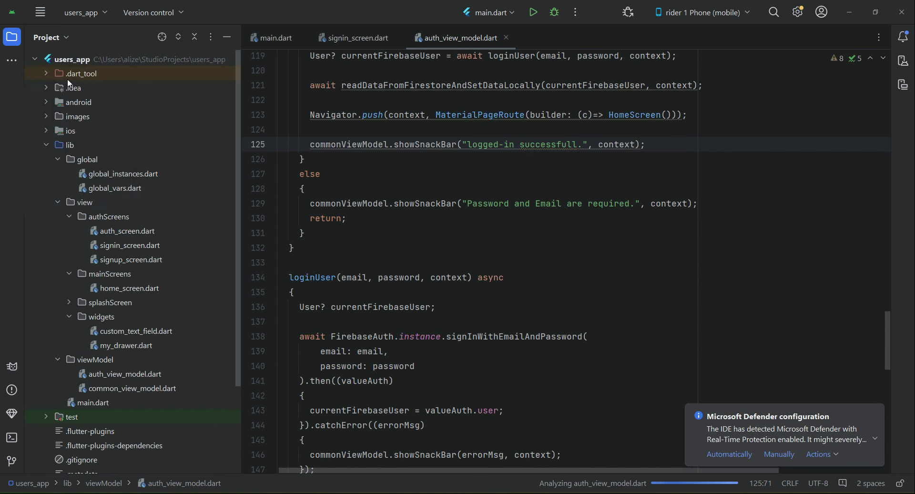
pyautogui.doubleClick(79, 101)
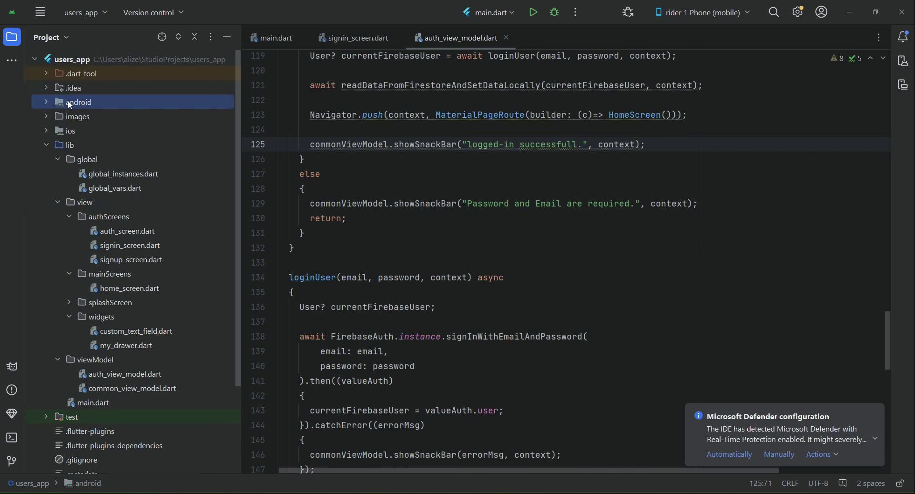
pyautogui.doubleClick(86, 130)
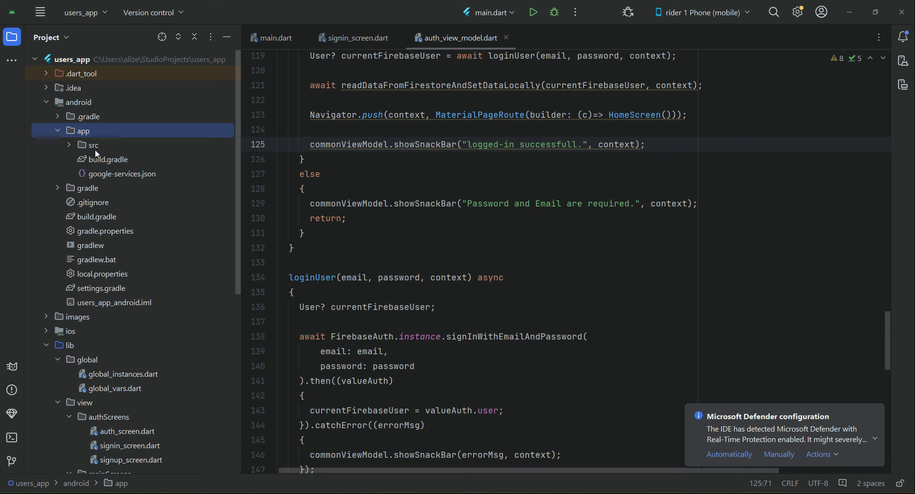
pyautogui.doubleClick(95, 146)
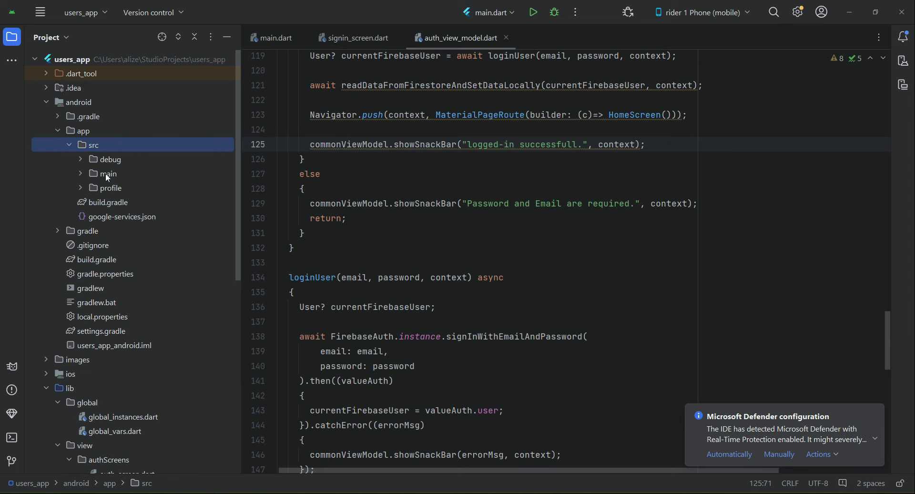
pyautogui.doubleClick(107, 173)
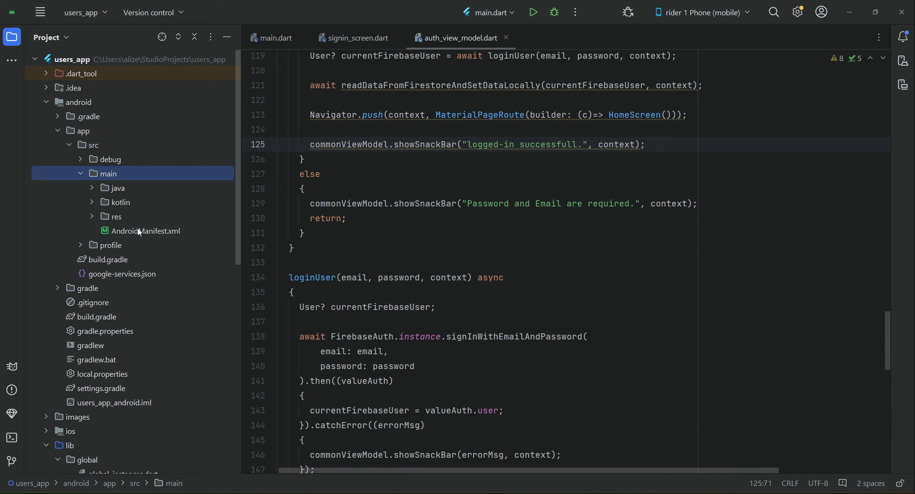
pyautogui.doubleClick(138, 227)
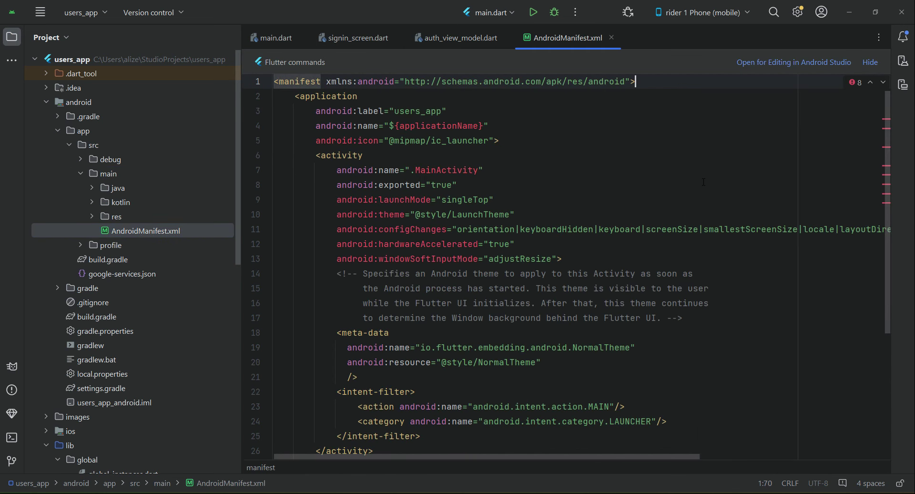
# Step: Paste the INTERNET and two location permission lines after line 1, then close the users_app project
pyautogui.press('Return')
pyautogui.press('Return')
pyautogui.press('Up')
pyautogui.hotkey('ctrl', 'v')
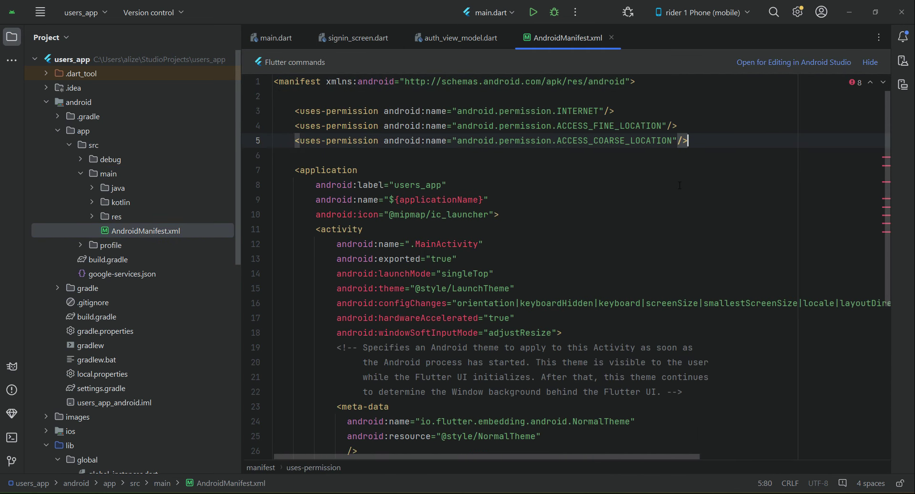
pyautogui.moveTo(40, 12)
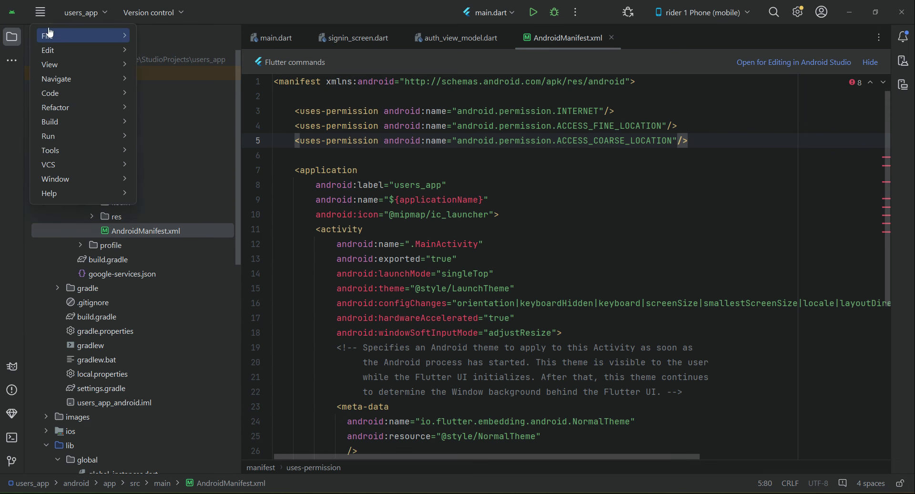
pyautogui.moveTo(47, 36)
pyautogui.click(207, 99)
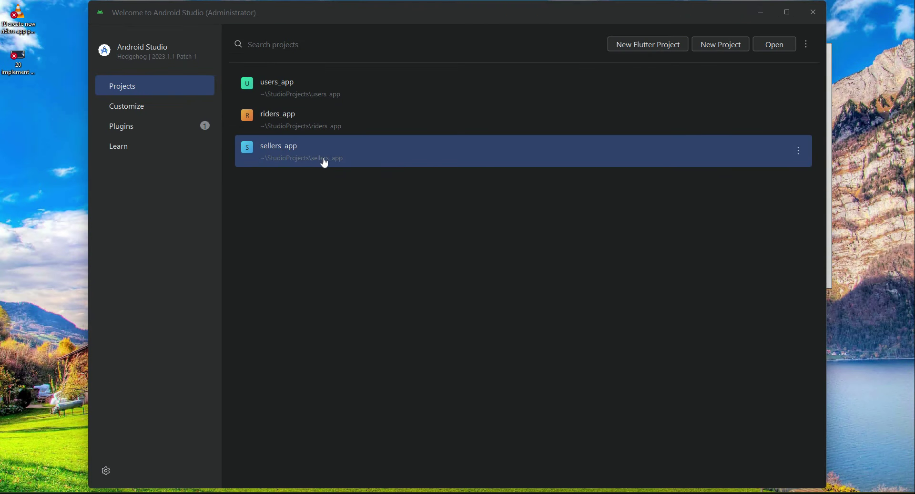
# Step: Open sellers_app and bring up android/app/src/main/AndroidManifest.xml
pyautogui.click(319, 156)
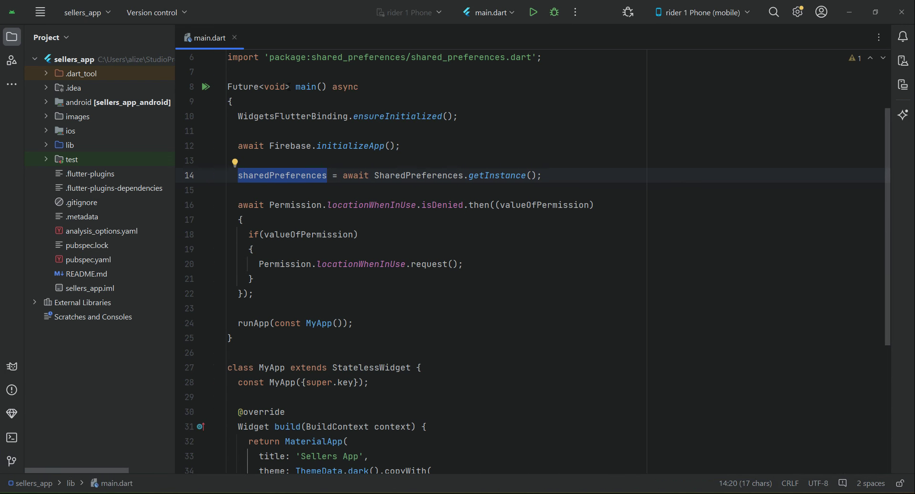
pyautogui.doubleClick(80, 103)
pyautogui.doubleClick(83, 130)
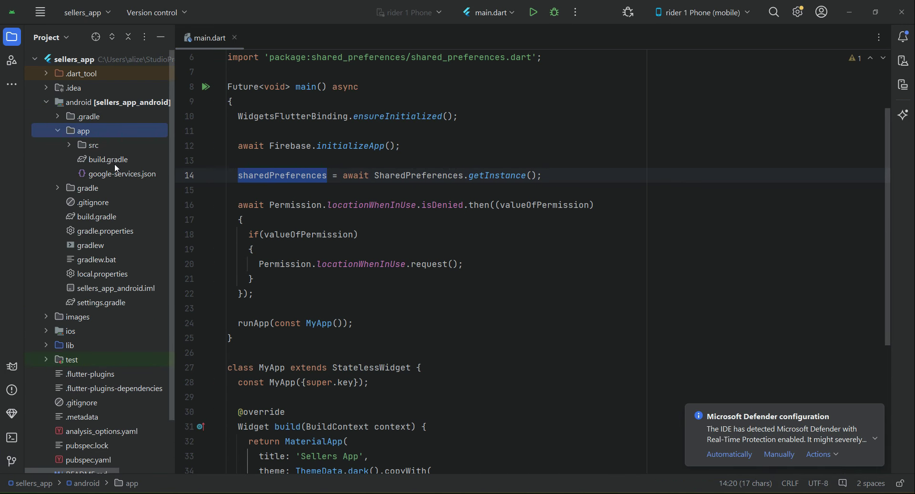
pyautogui.doubleClick(95, 144)
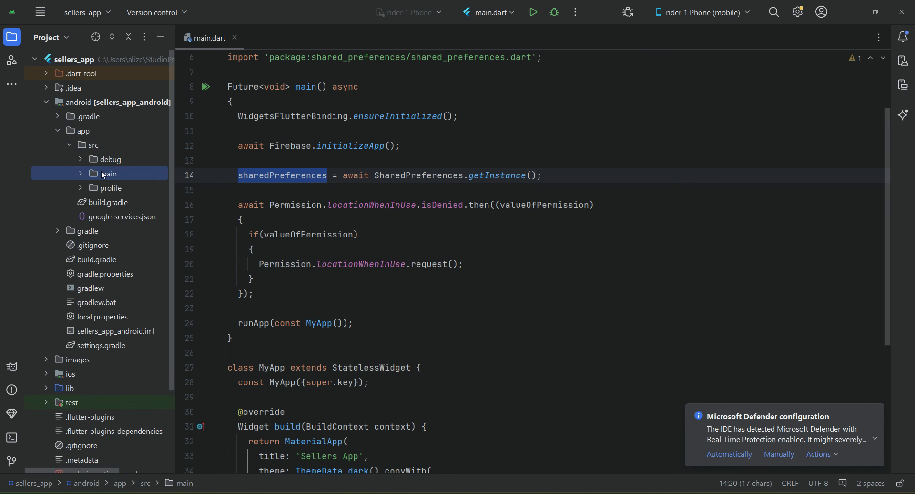
pyautogui.doubleClick(105, 172)
pyautogui.doubleClick(133, 230)
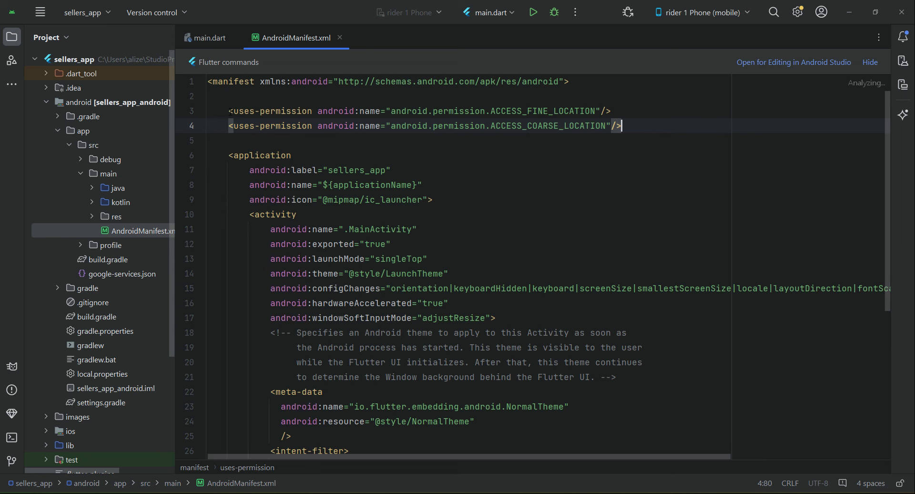
# Step: Replace its two existing permission lines with the INTERNET, fine and coarse location lines and close the file
pyautogui.moveTo(487, 112)
pyautogui.mouseDown()
pyautogui.moveTo(227, 111)
pyautogui.moveTo(636, 126)
pyautogui.mouseUp()
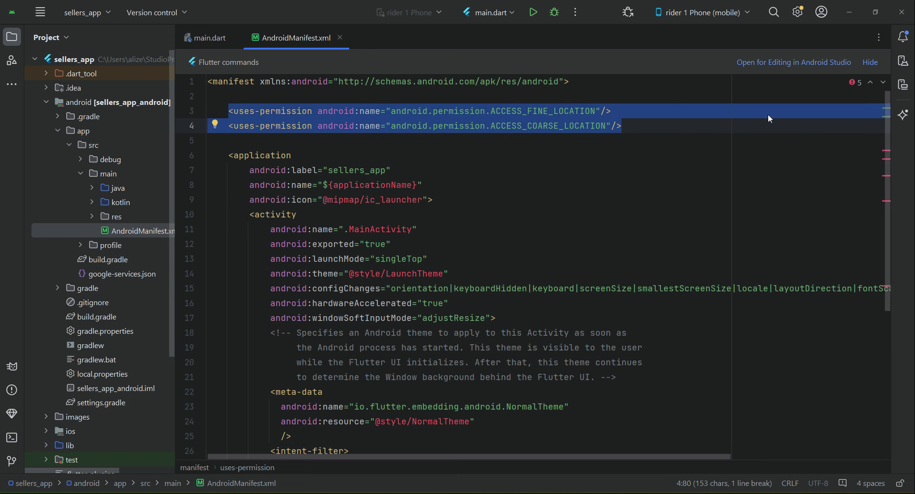
pyautogui.write('<uses-permission android:name="android.permission.INTERNET"/>     <uses-permission android:name="android.permission.ACCESS_FINE_LOCATION"/>     <uses-permission android:name="android.permission.ACCESS_COARSE_LOCATION"/>')
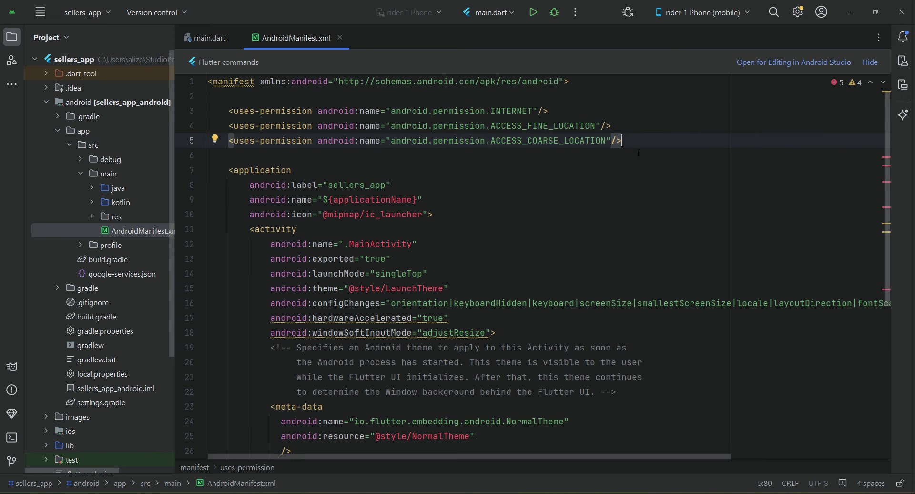
pyautogui.click(338, 38)
pyautogui.click(40, 12)
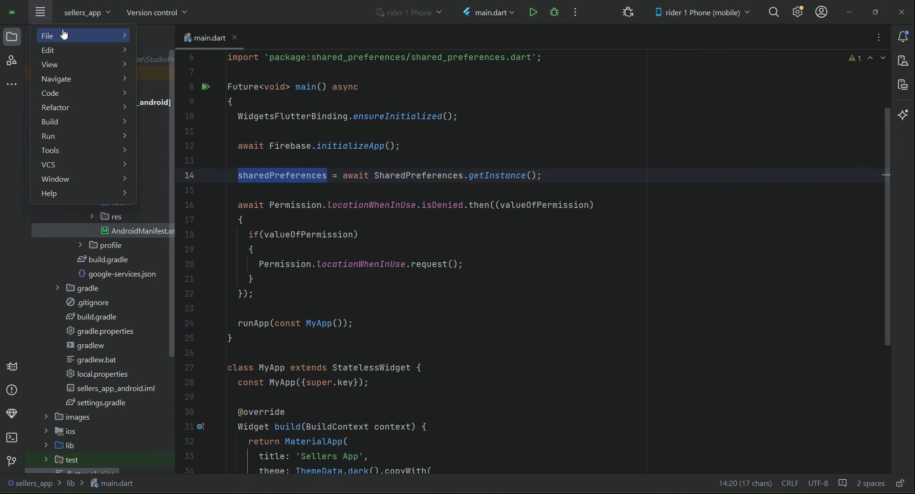
# Step: Close sellers_app, reopen riders_app, close the manifest and dismiss the security notification
pyautogui.click(182, 97)
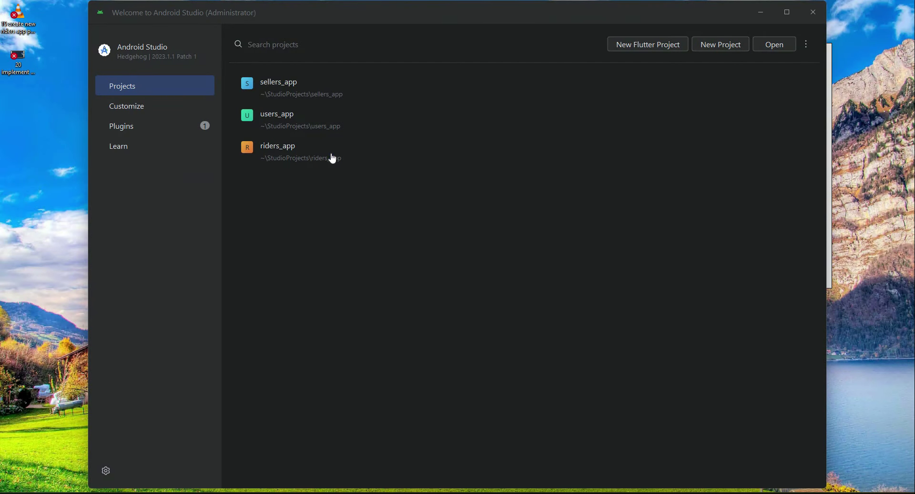
pyautogui.click(321, 151)
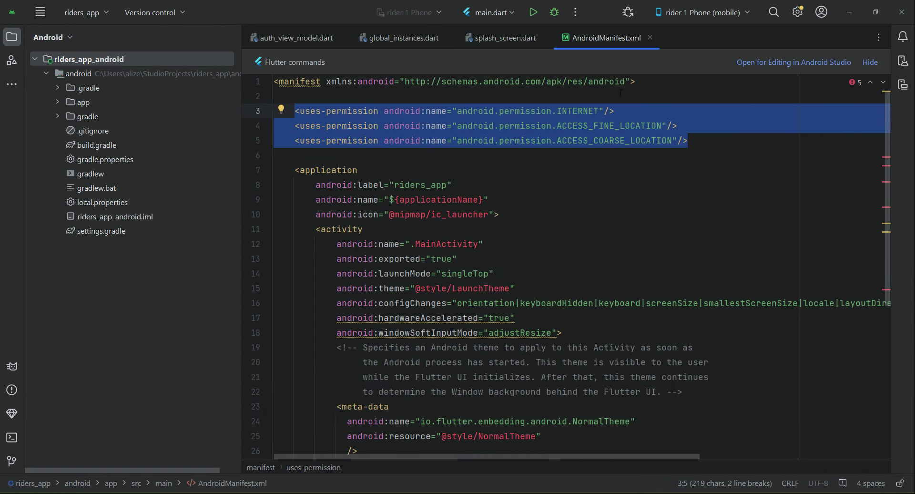
pyautogui.click(650, 37)
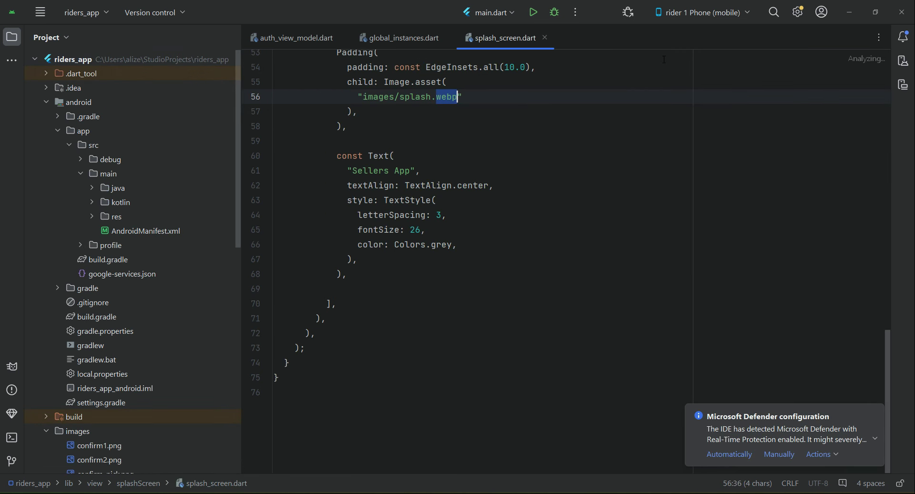
pyautogui.click(876, 412)
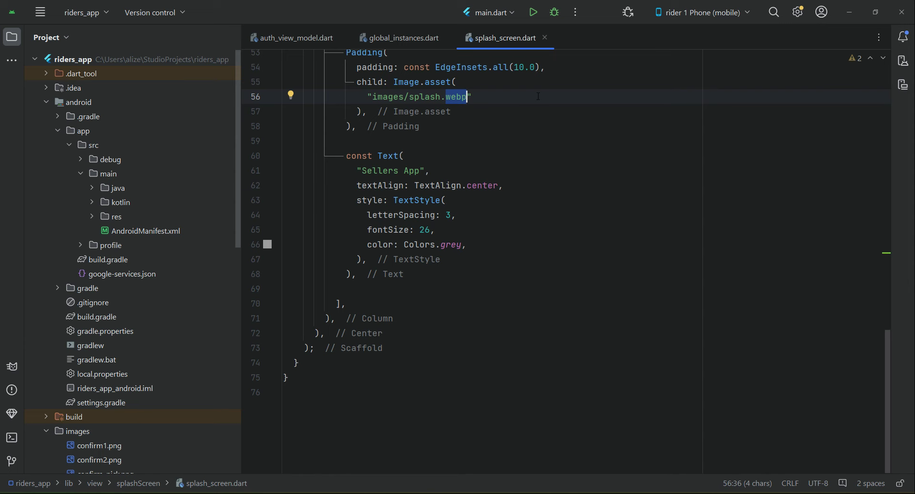
pyautogui.scroll(5, 500, 214)
# Step: Run the riders app on the emulator, grant 'While using the app' location access, and bring up main.dart
pyautogui.click(534, 12)
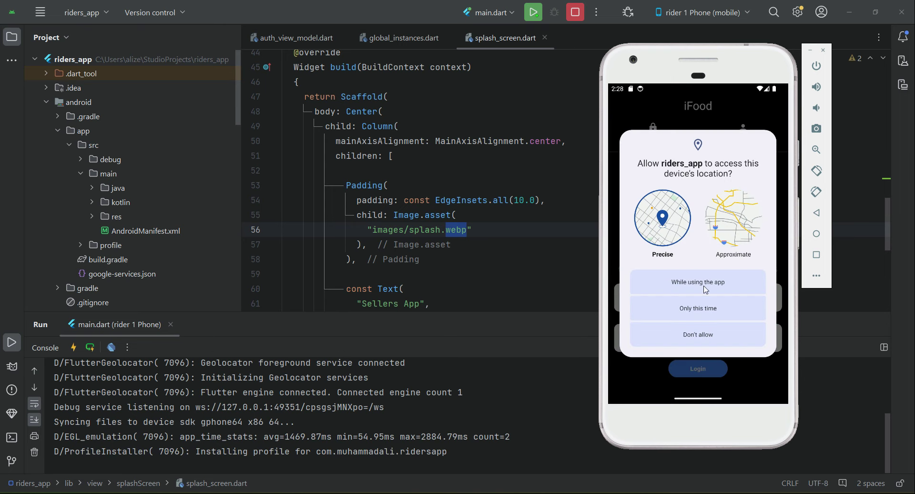
pyautogui.click(705, 286)
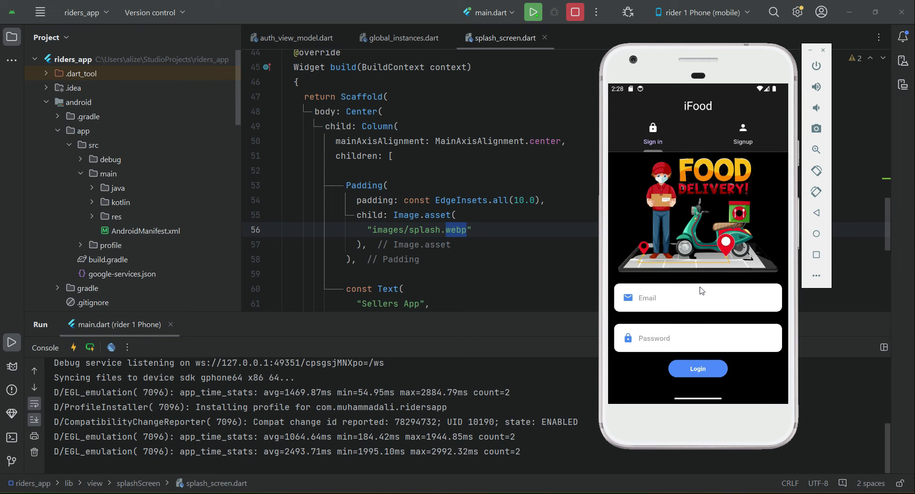
pyautogui.scroll(-5, 159, 263)
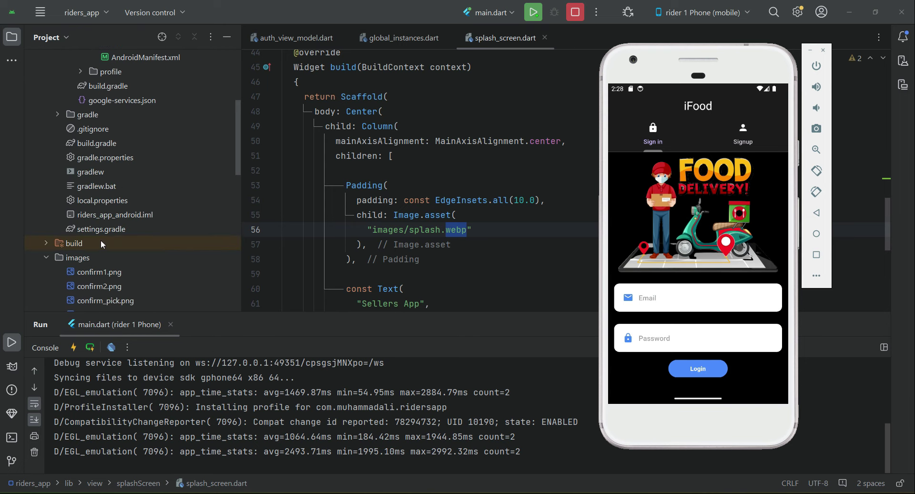
pyautogui.scroll(-5, 101, 243)
pyautogui.scroll(-5, 105, 250)
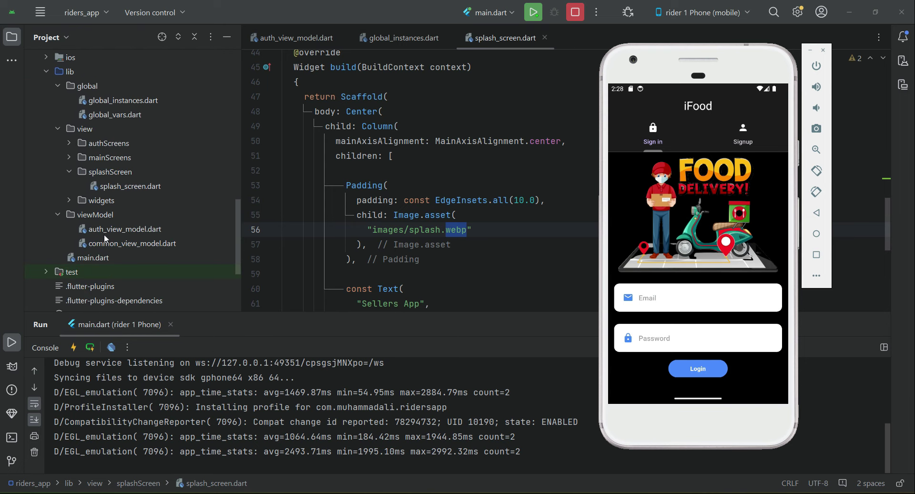
pyautogui.doubleClick(93, 258)
pyautogui.scroll(10, 429, 179)
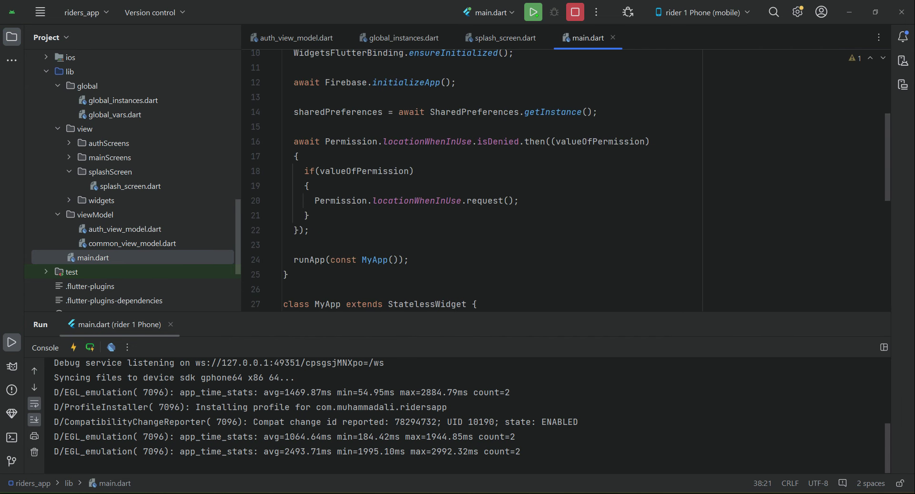
# Step: On the Signup form pick a profile photo, fill name, email, phone and password fields, and submit Sign Up
pyautogui.hotkey('alt', 'Tab')
pyautogui.click(743, 142)
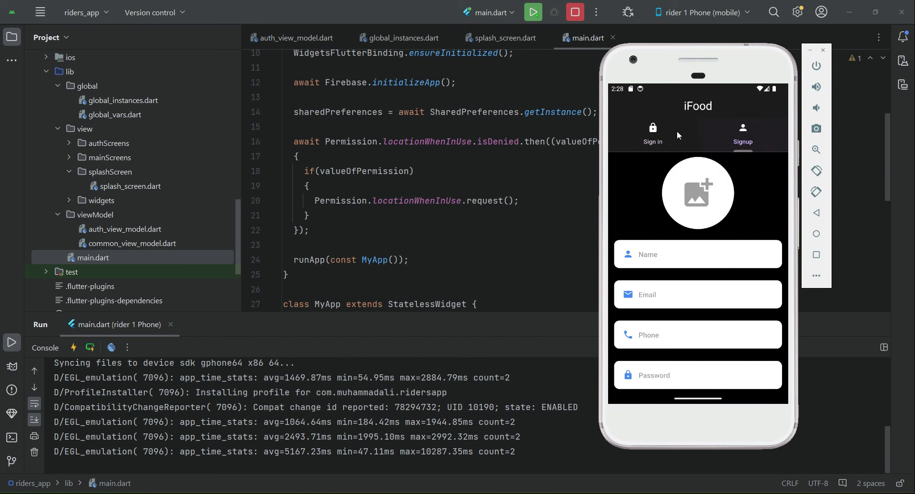
pyautogui.click(704, 191)
pyautogui.click(648, 281)
pyautogui.click(698, 254)
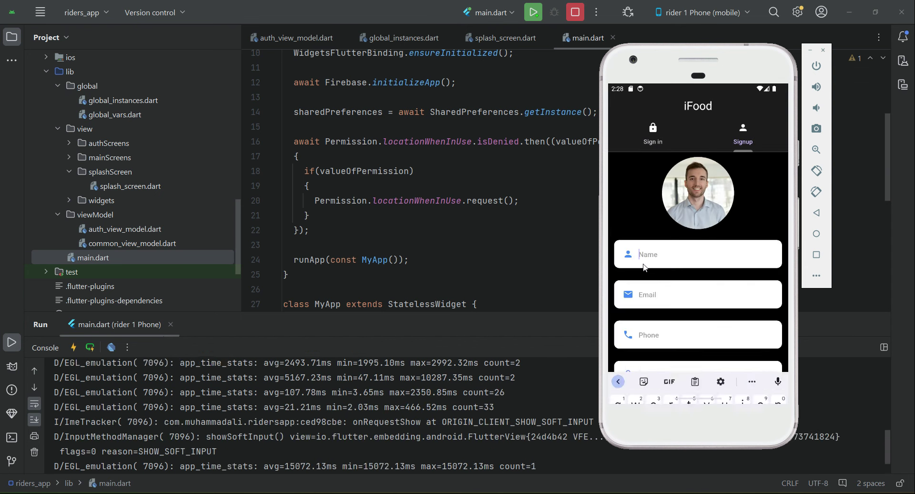
pyautogui.write('Peter Parker')
pyautogui.press('Tab')
pyautogui.press('Tab')
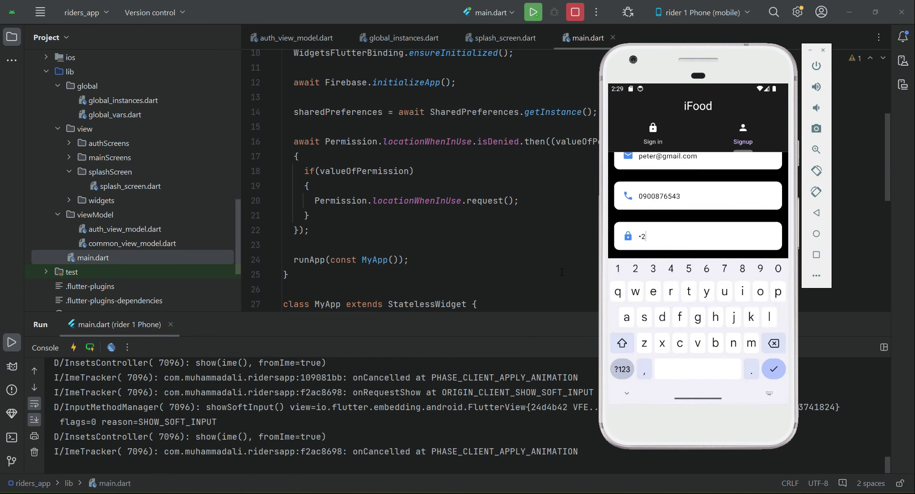
pyautogui.press('Tab')
pyautogui.click(773, 368)
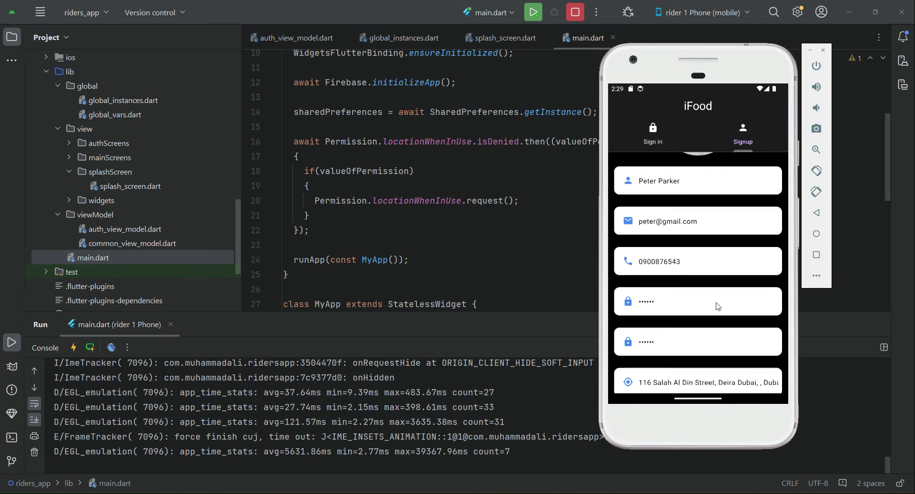
pyautogui.scroll(3, 698, 287)
pyautogui.scroll(-5, 719, 368)
pyautogui.click(698, 369)
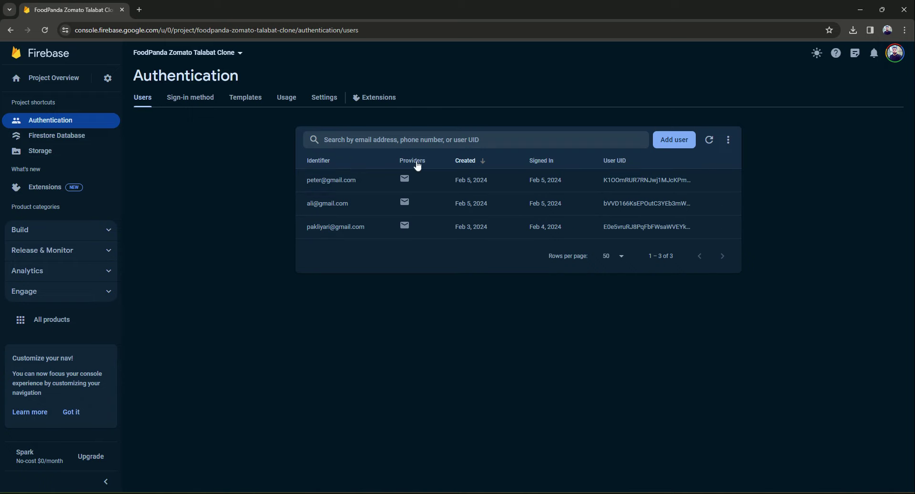
# Step: View the uploaded photo in Storage's ridersImages folder, then the rider document in Firestore Database
pyautogui.click(51, 150)
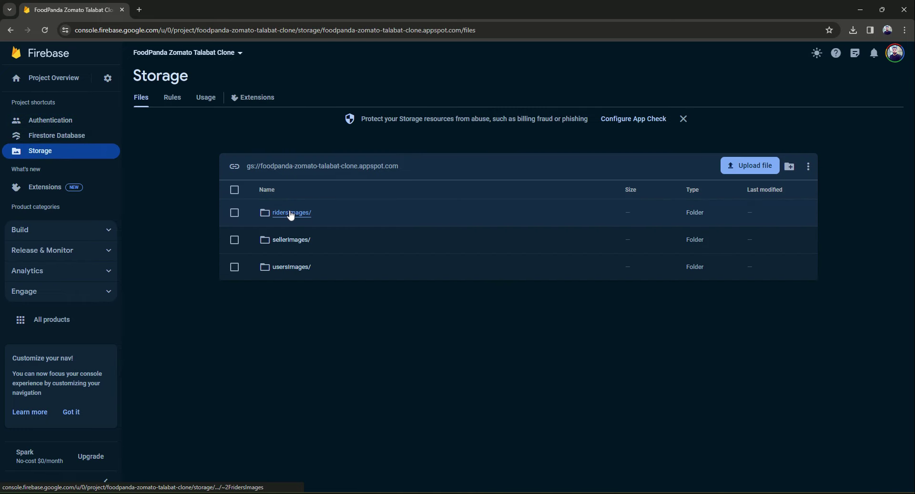
pyautogui.click(292, 213)
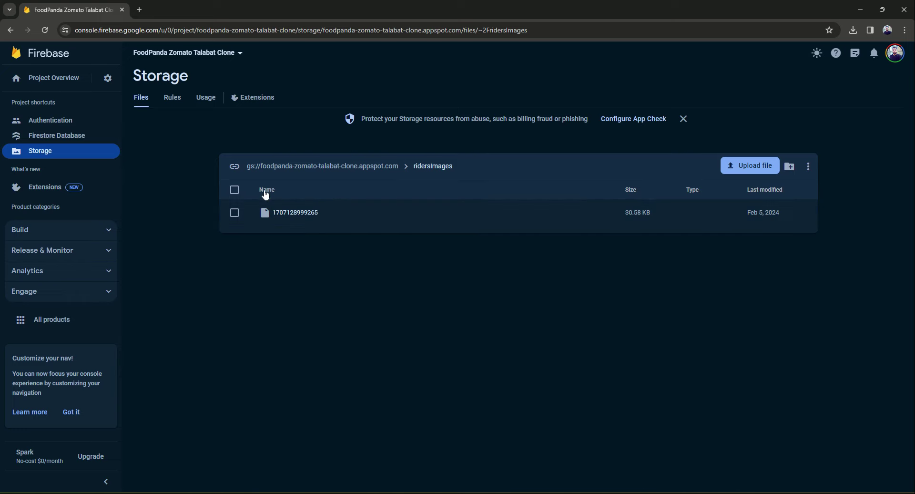
pyautogui.click(56, 135)
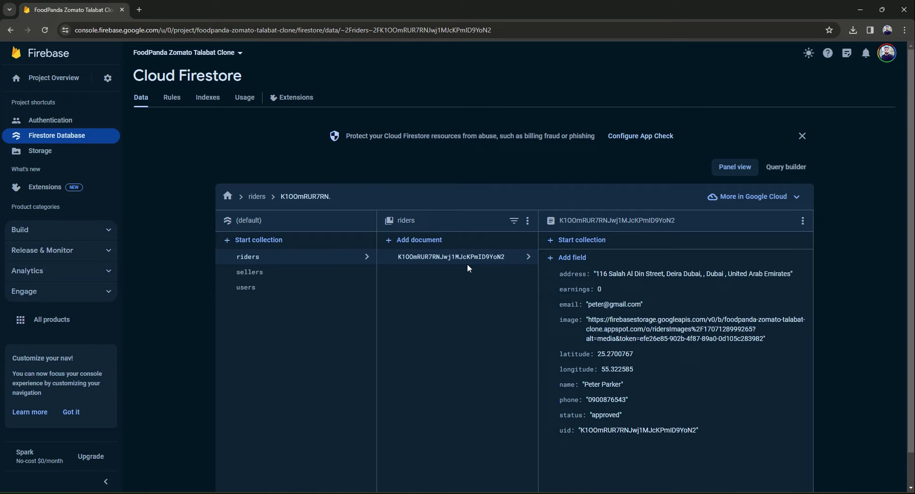
# Step: On the emulator open and close the navigation drawer, reopen it and Sign Out, then return to Android Studio
pyautogui.moveTo(451, 256)
pyautogui.hotkey('alt', 'Tab')
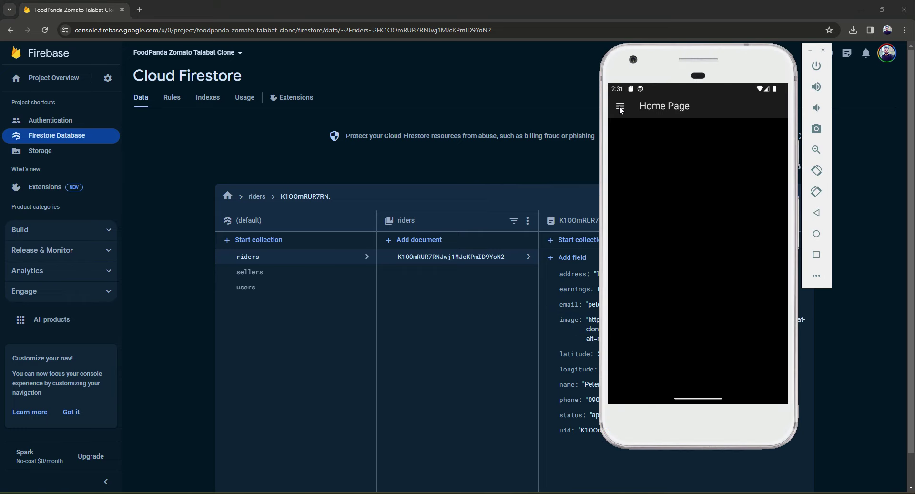
pyautogui.click(620, 107)
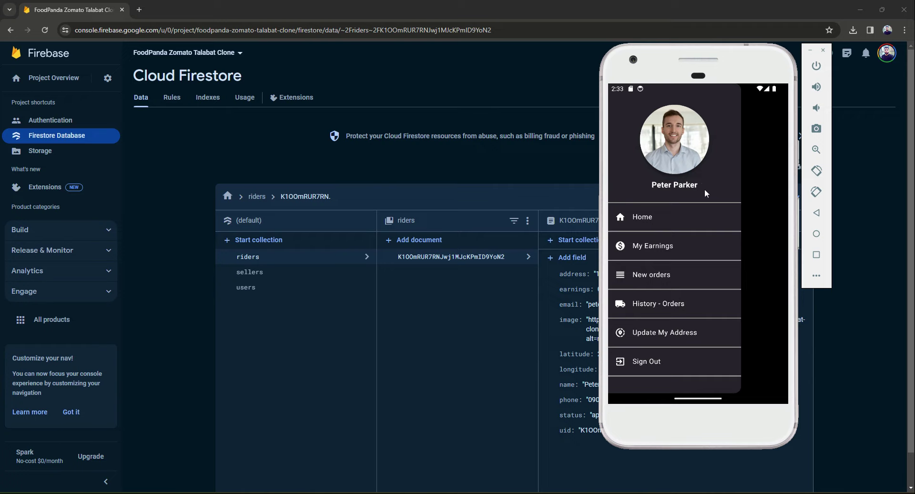
pyautogui.click(760, 176)
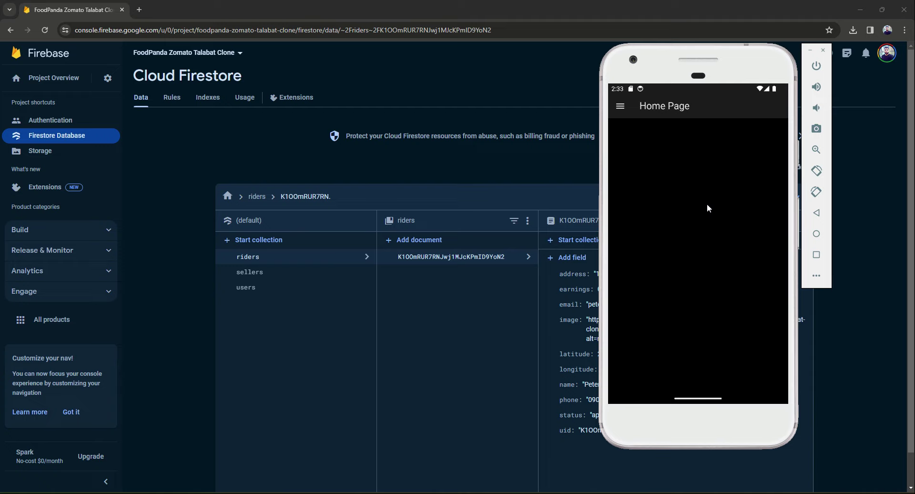
pyautogui.click(620, 107)
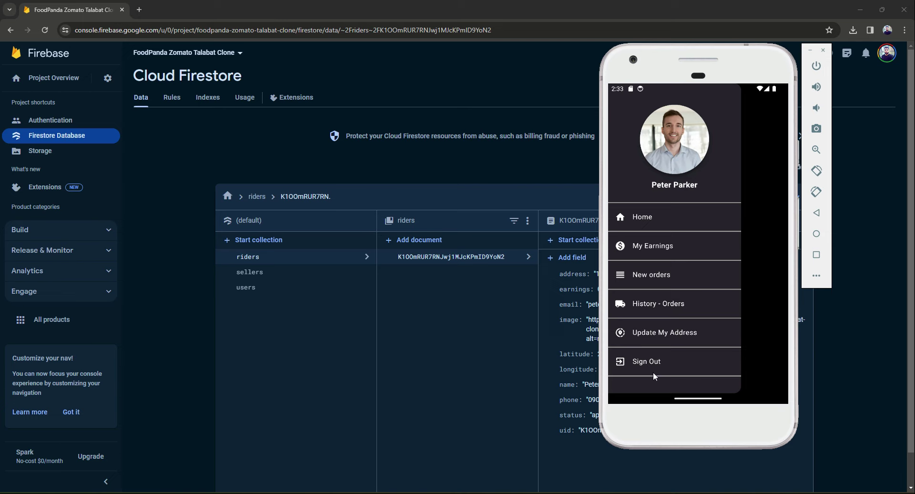
pyautogui.click(654, 365)
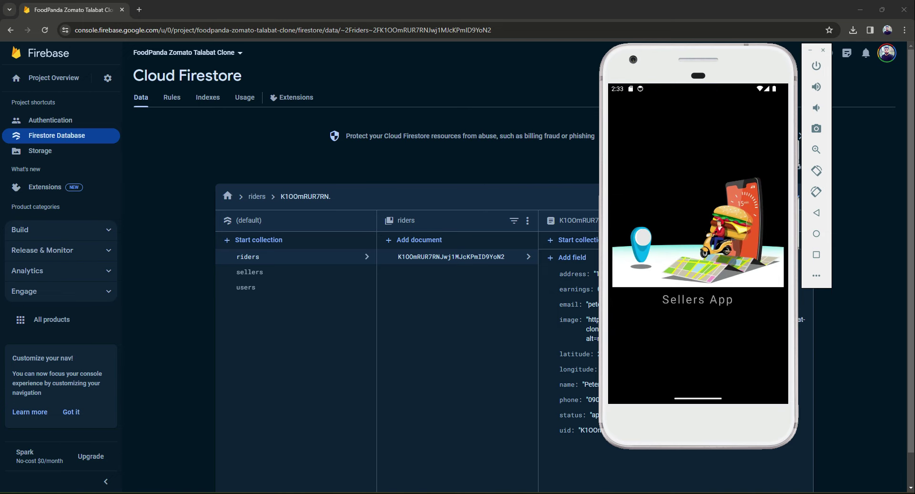
pyautogui.hotkey('alt', 'Tab')
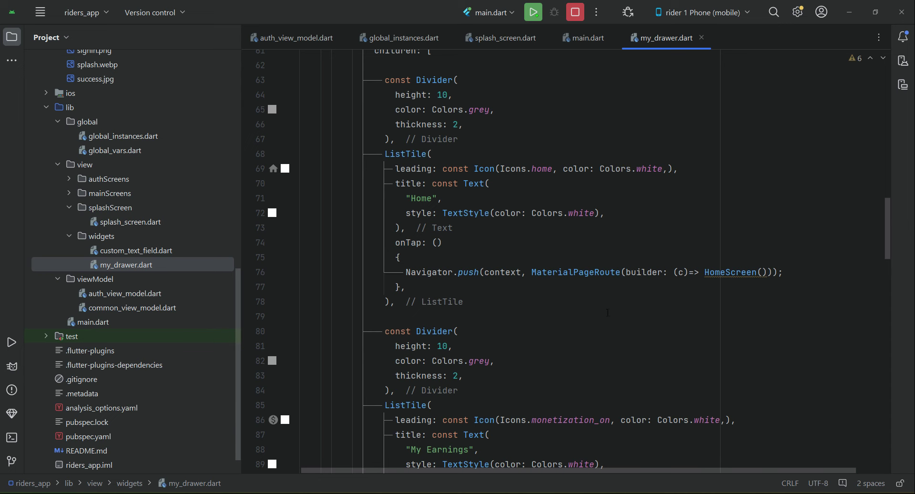
# Step: Duplicate the checking-credentials snackbar statement onto a new line after the HomeScreen navigation
pyautogui.click(296, 38)
pyautogui.scroll(10, 566, 317)
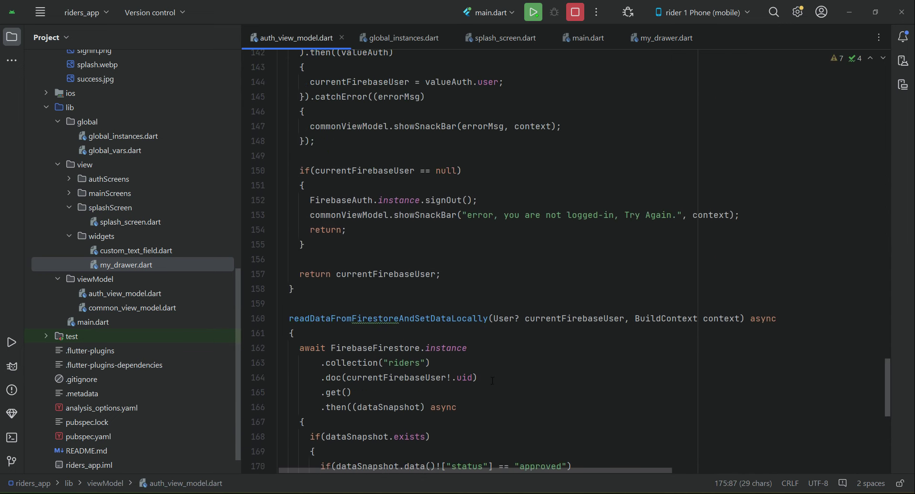
pyautogui.scroll(6, 492, 382)
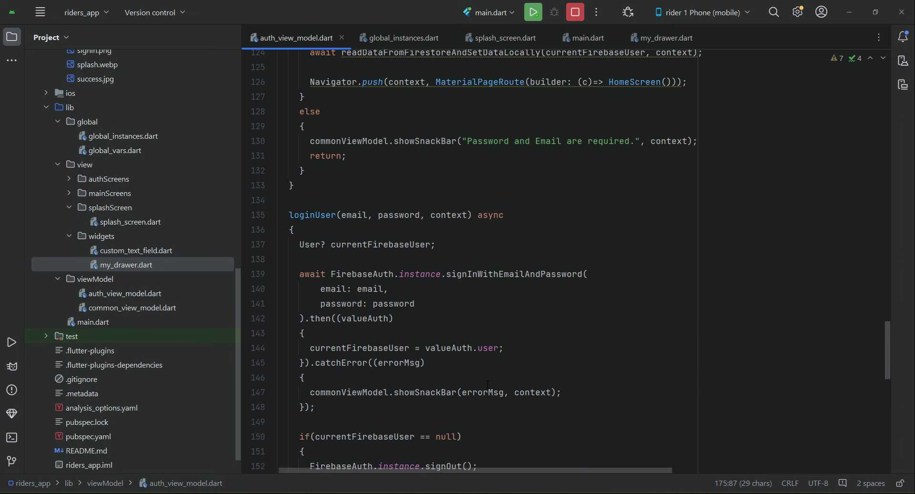
pyautogui.scroll(6, 488, 384)
pyautogui.scroll(3, 422, 335)
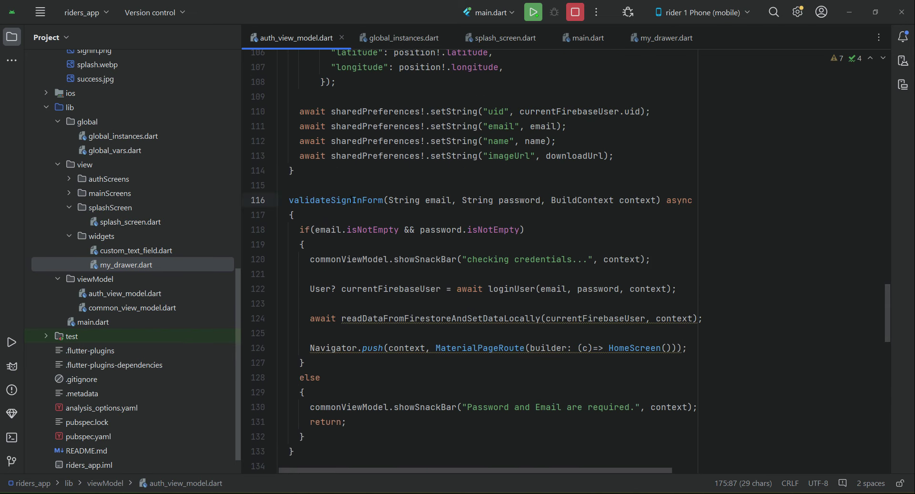
pyautogui.doubleClick(343, 200)
pyautogui.scroll(-6, 343, 207)
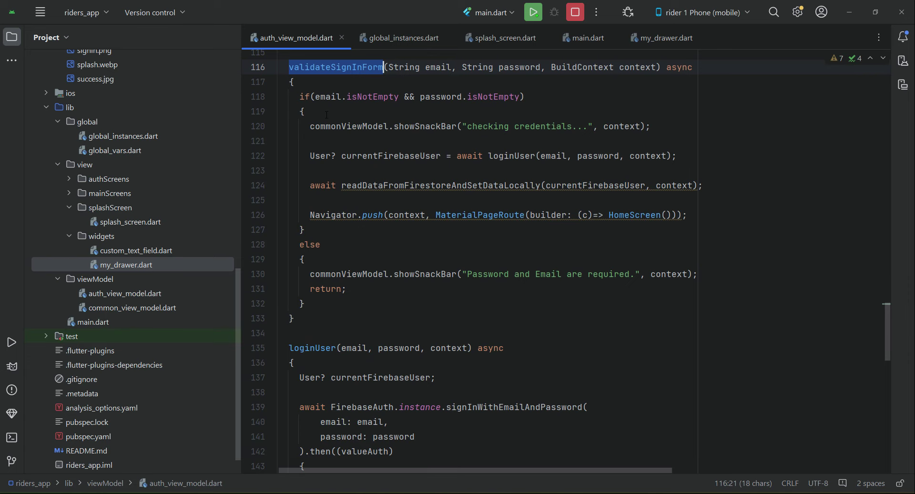
pyautogui.moveTo(310, 125); pyautogui.dragTo(652, 127)
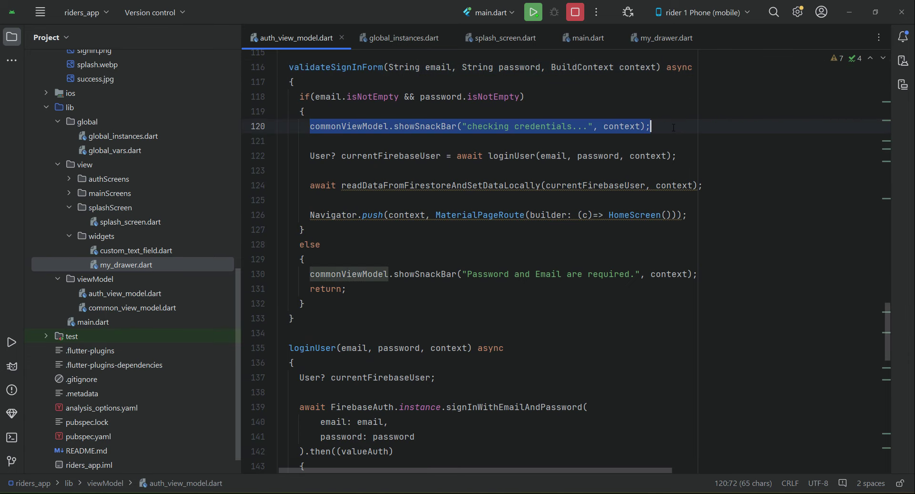
pyautogui.hotkey('ctrl', 'c')
pyautogui.click(697, 214)
pyautogui.press('Return')
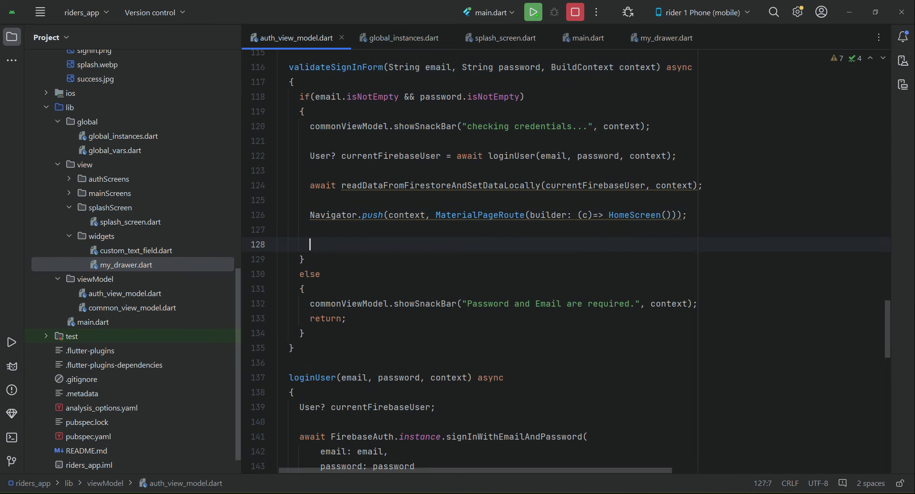
pyautogui.hotkey('ctrl', 'v')
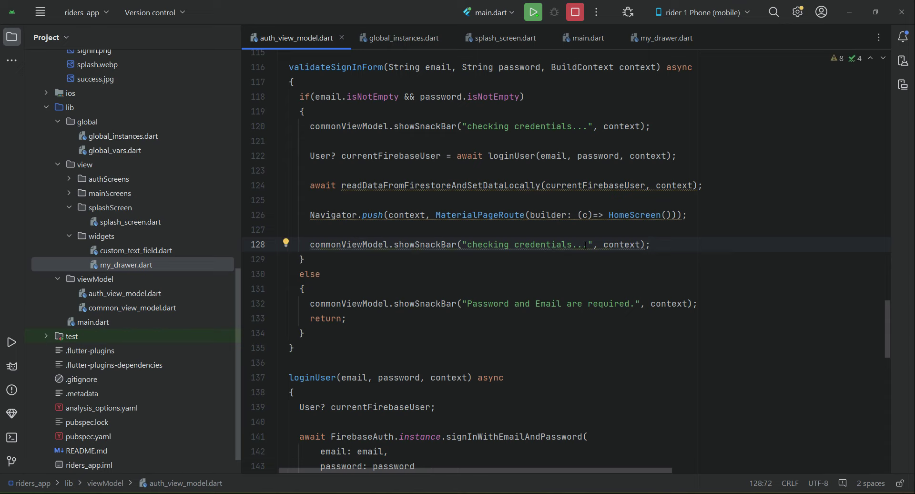
# Step: Replace the copied message so the new snackbar reads "logged-in successful."
pyautogui.moveTo(587, 244); pyautogui.dragTo(467, 244)
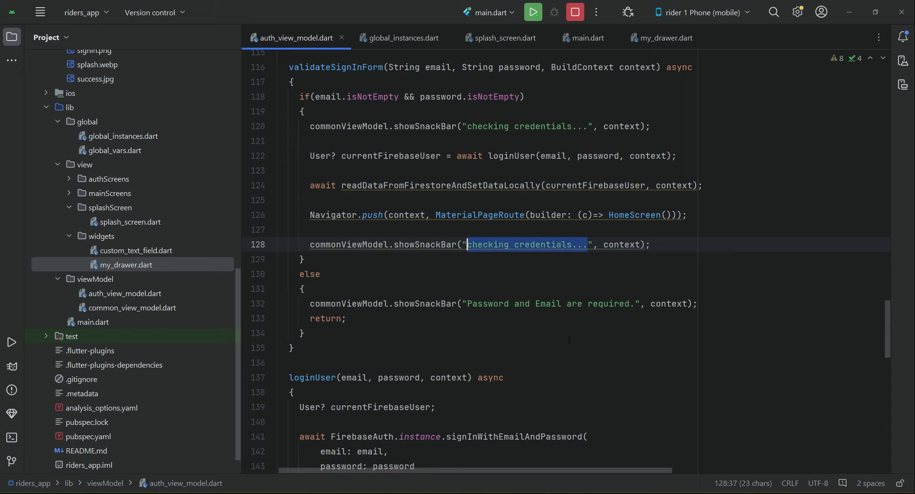
pyautogui.write('logg')
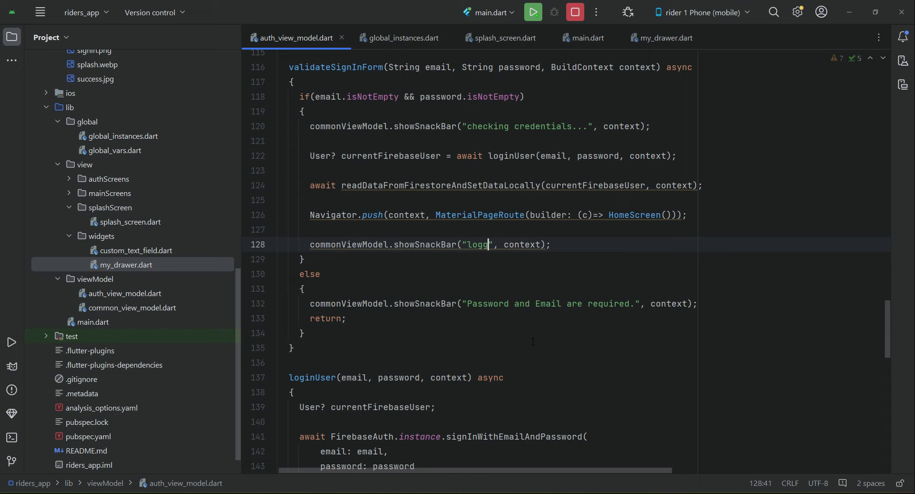
pyautogui.write('ed')
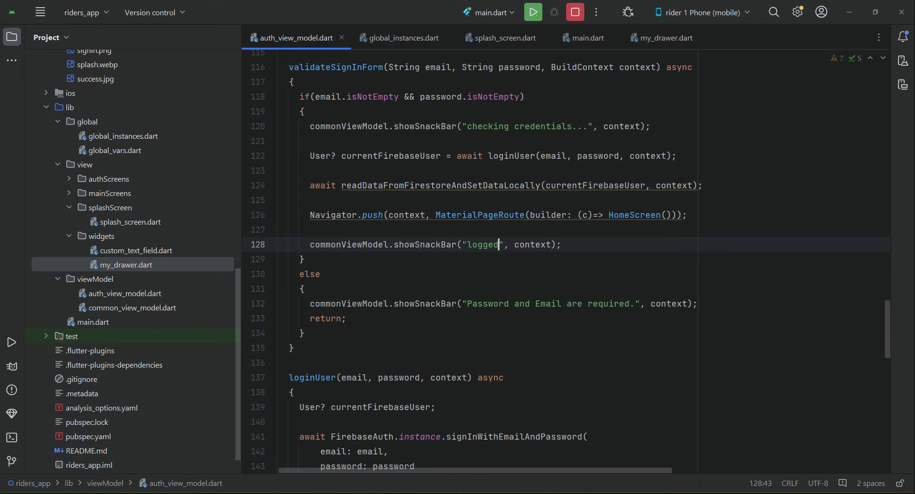
pyautogui.write('-in succe')
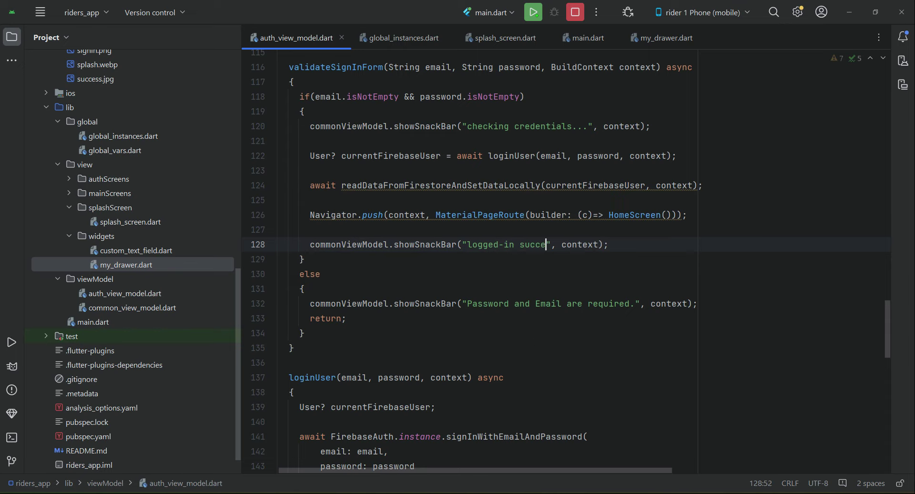
pyautogui.write('ssful.')
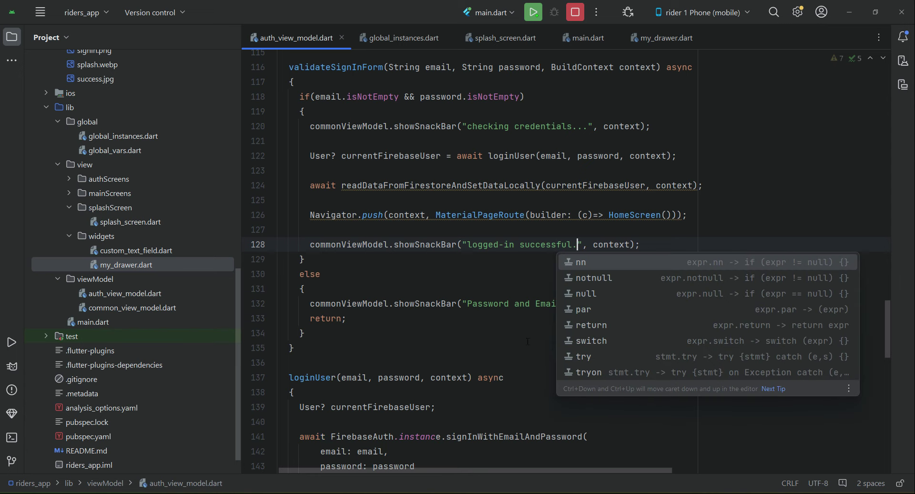
pyautogui.click(791, 203)
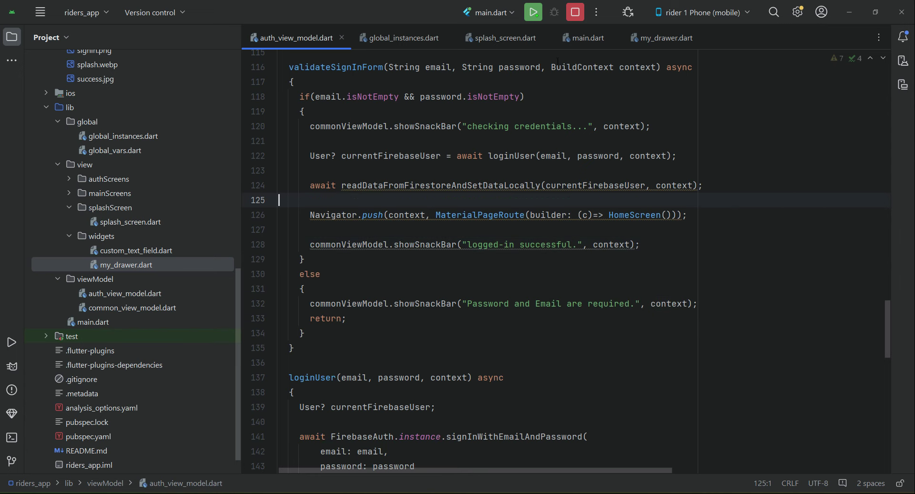
# Step: Relaunch the app, log in with the rider's email and password to reach the Home Page, then close auth_view_model.dart
pyautogui.click(536, 16)
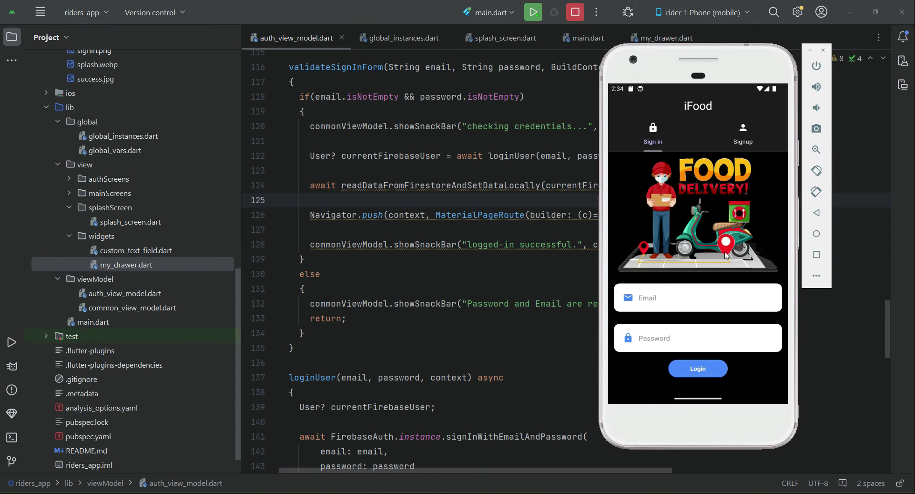
pyautogui.click(698, 298)
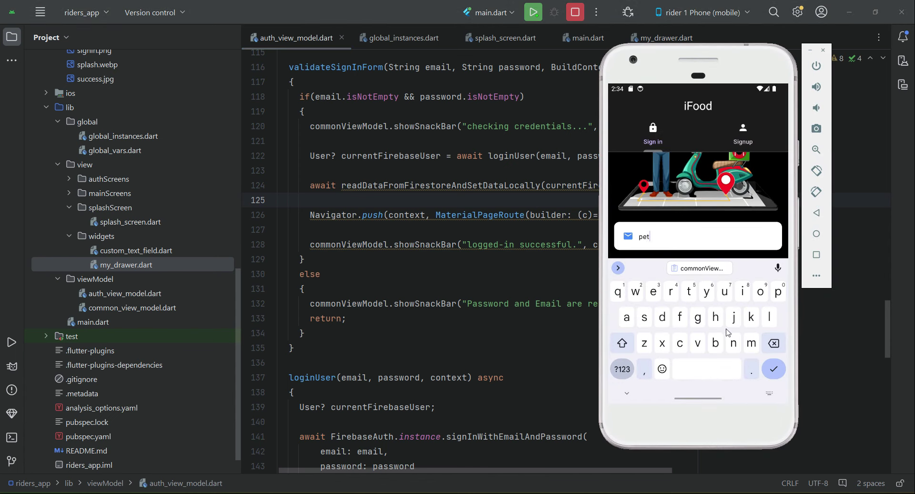
pyautogui.press('Tab')
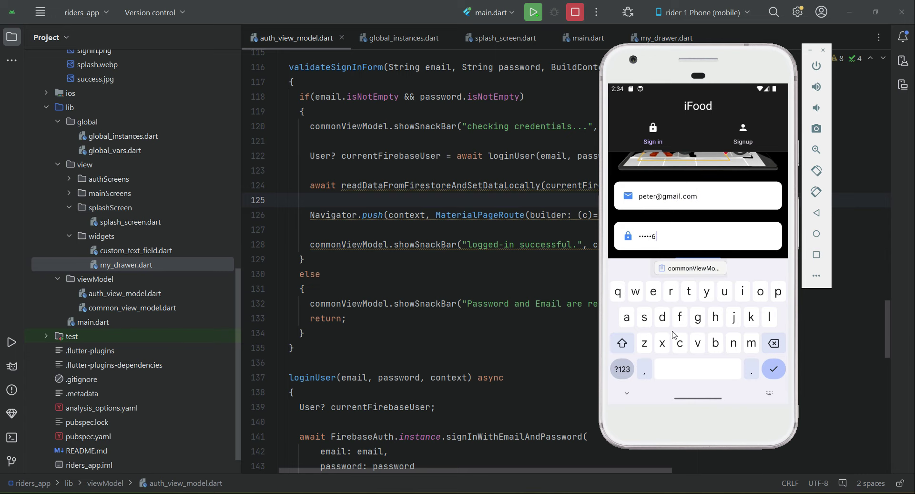
pyautogui.press('Return')
pyautogui.click(685, 372)
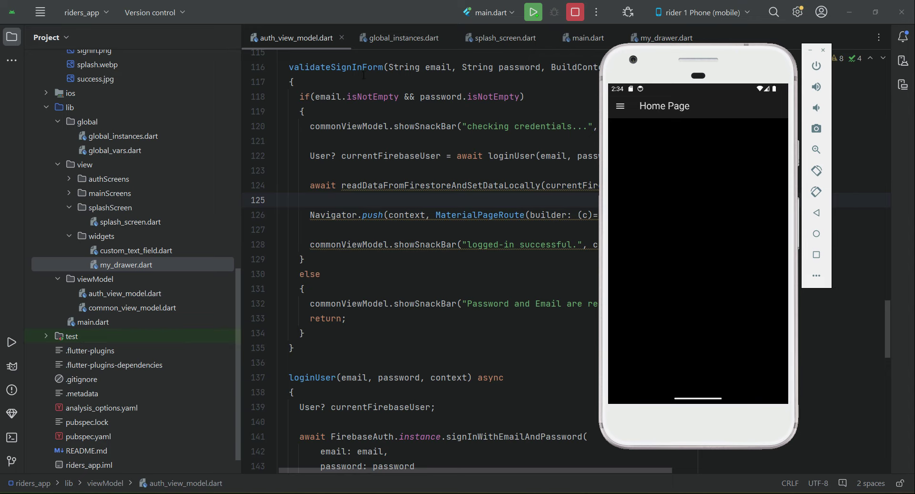
pyautogui.click(342, 37)
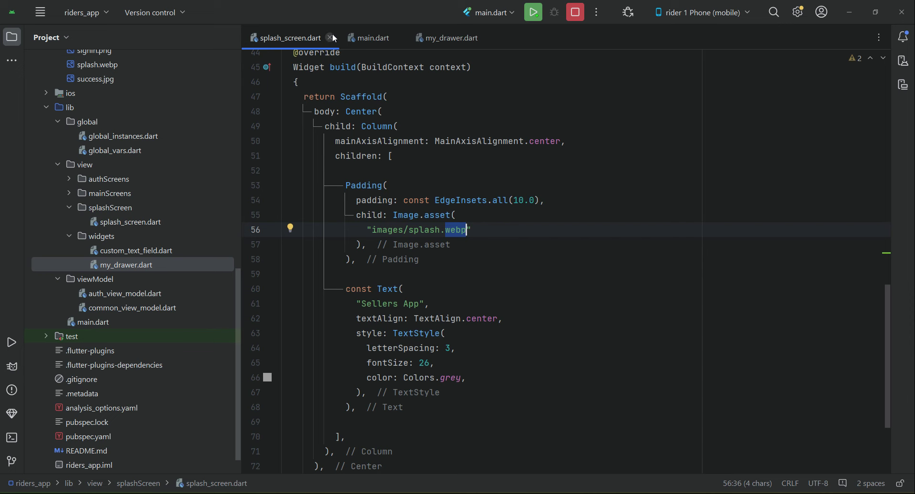
# Step: Close the remaining editor files including main.dart and my_drawer.dart and tidy the project tree
pyautogui.click(333, 37)
pyautogui.click(301, 37)
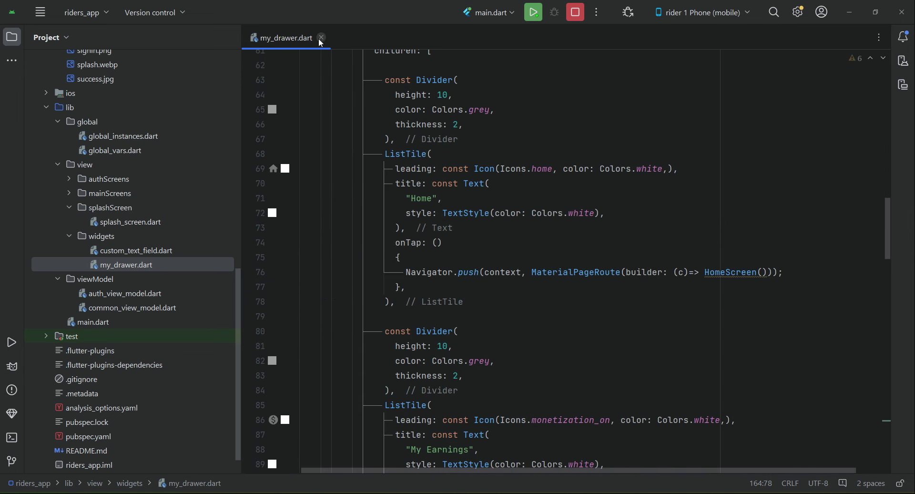
pyautogui.click(318, 38)
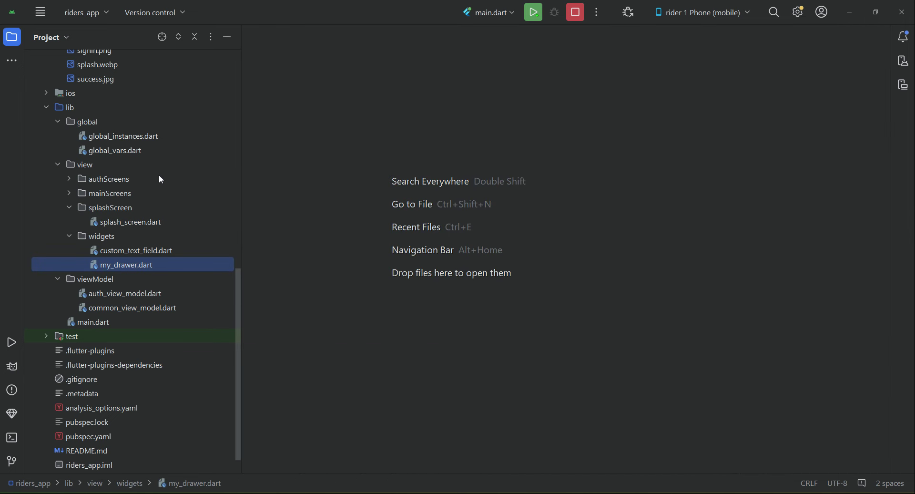
pyautogui.click(73, 206)
pyautogui.click(66, 221)
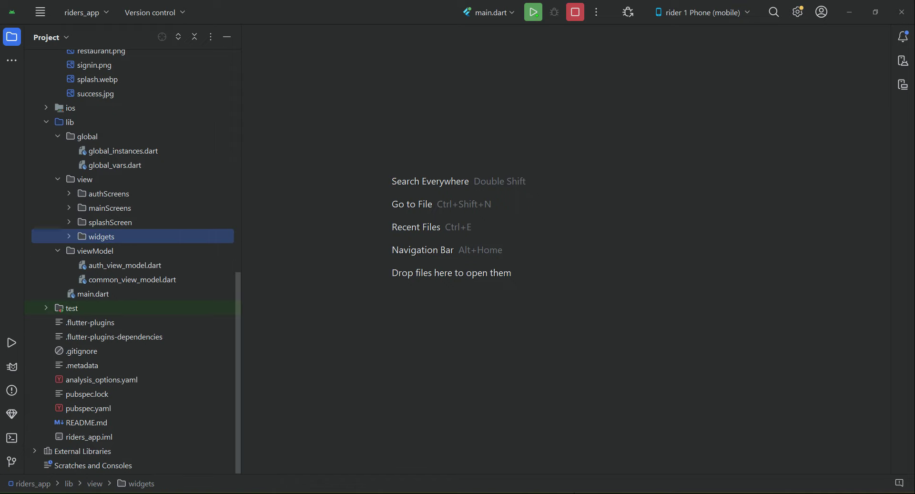
# Step: Delete my_drawer.dart from the widgets folder, choosing Delete Anyway despite its usage
pyautogui.click(71, 236)
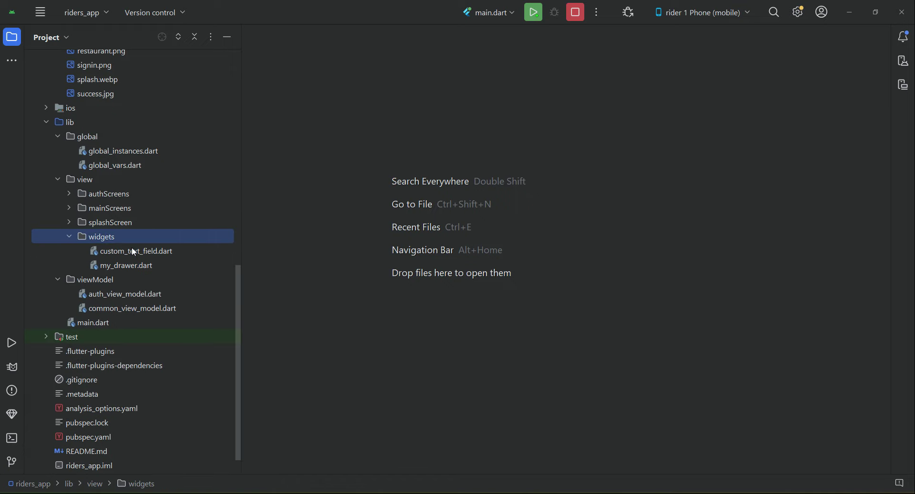
pyautogui.click(122, 264)
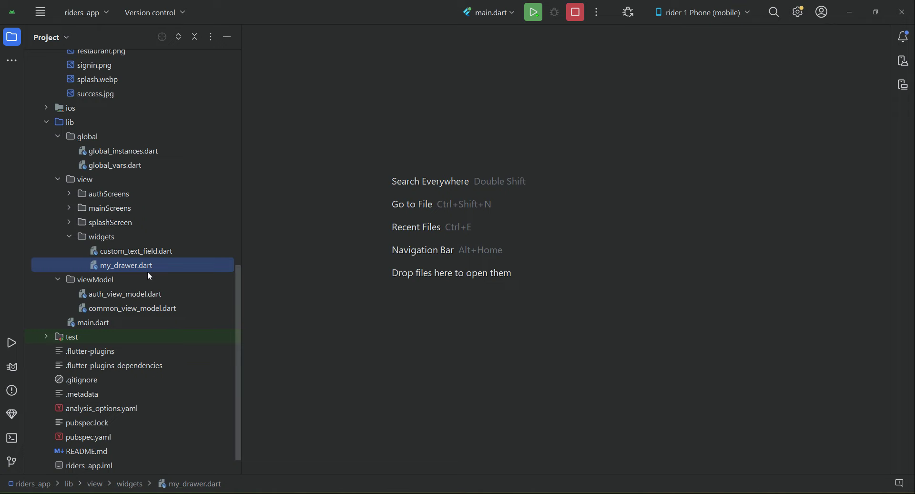
pyautogui.press('Delete')
pyautogui.press('Return')
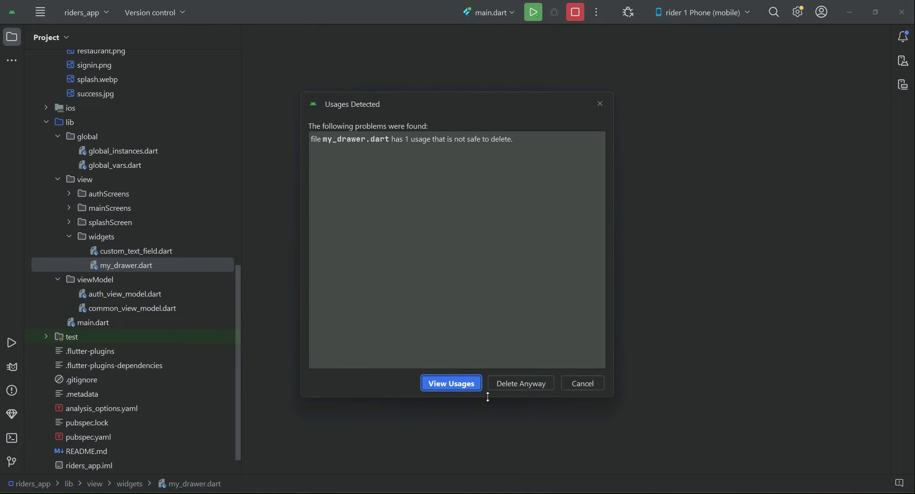
pyautogui.click(521, 383)
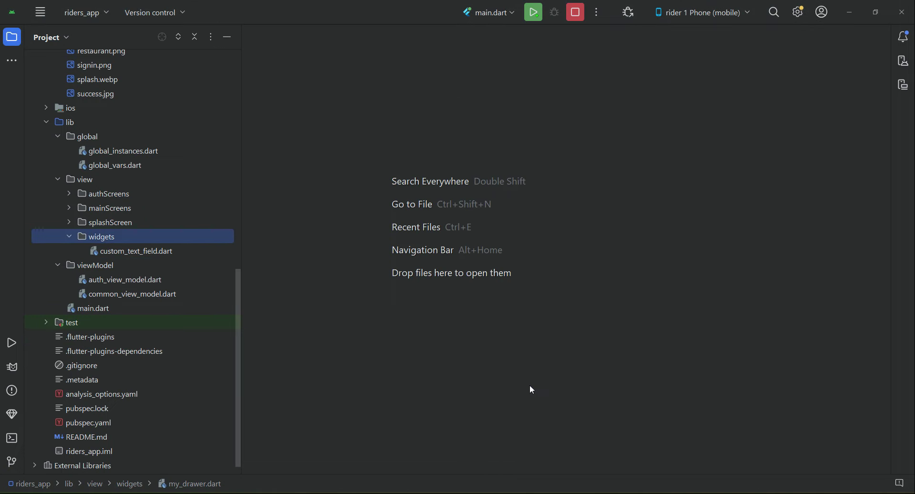
# Step: Remove the drawer: MyDrawer() line from home_screen.dart's Scaffold and hot reload
pyautogui.click(104, 209)
pyautogui.doubleClick(120, 223)
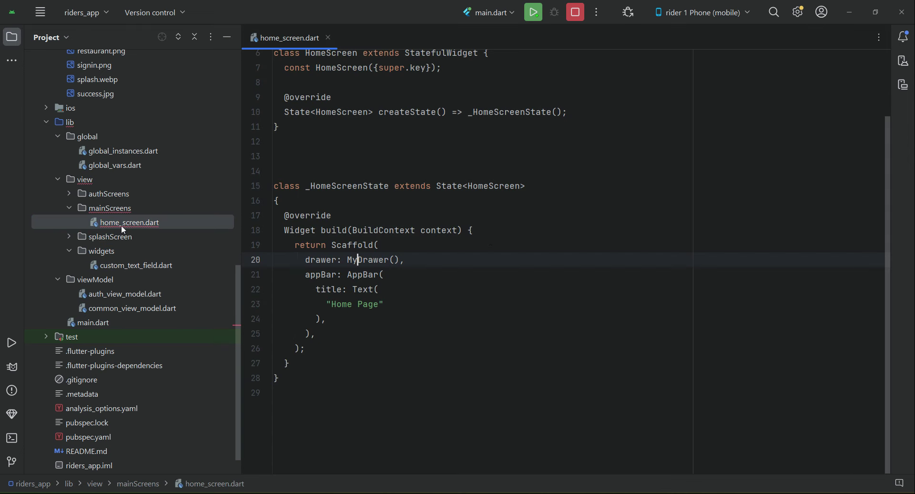
pyautogui.hotkey('shift', 'End')
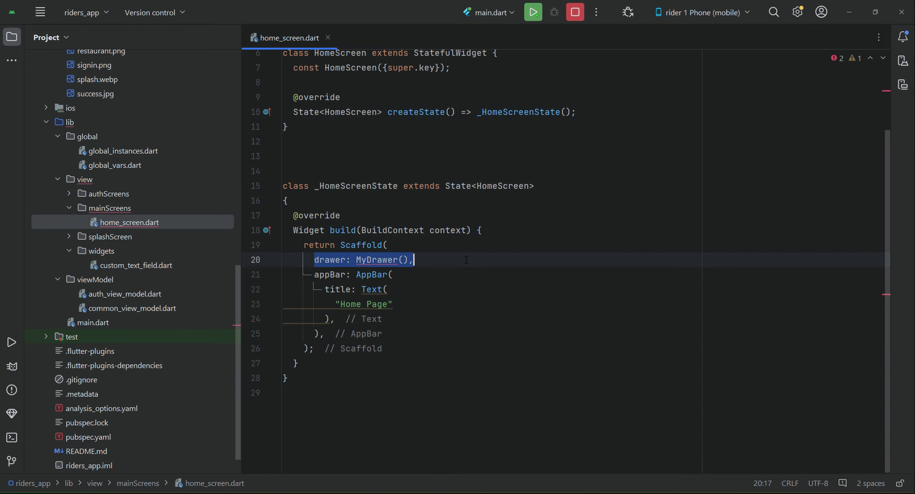
pyautogui.press('BackSpace')
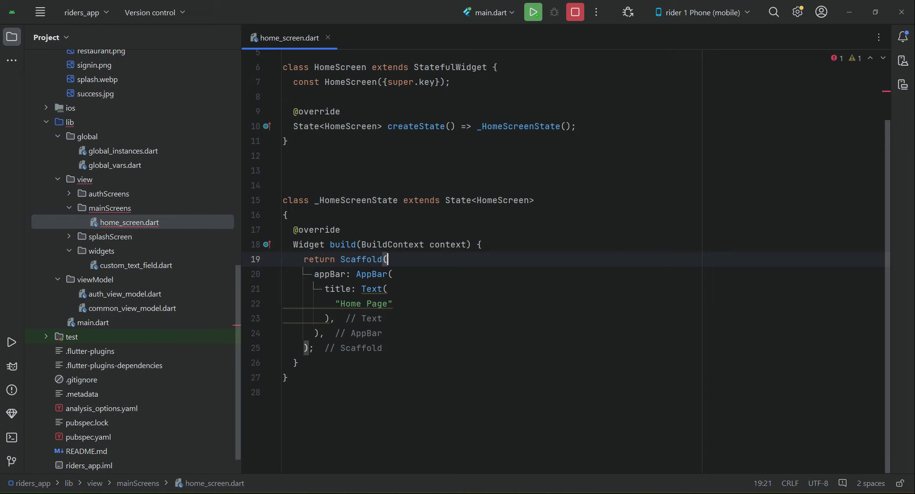
pyautogui.click(534, 13)
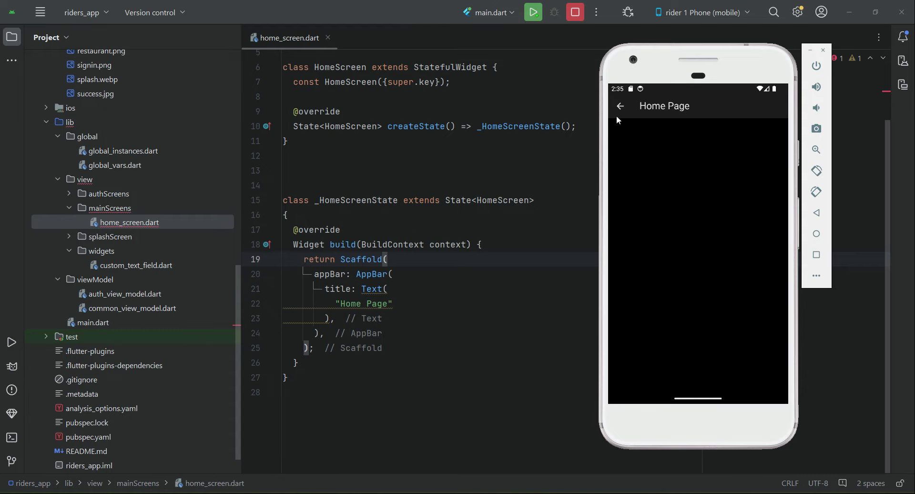
# Step: Set automaticallyImplyLeading: false on the AppBar, save, and check the Home Page on the emulator
pyautogui.press('Down')
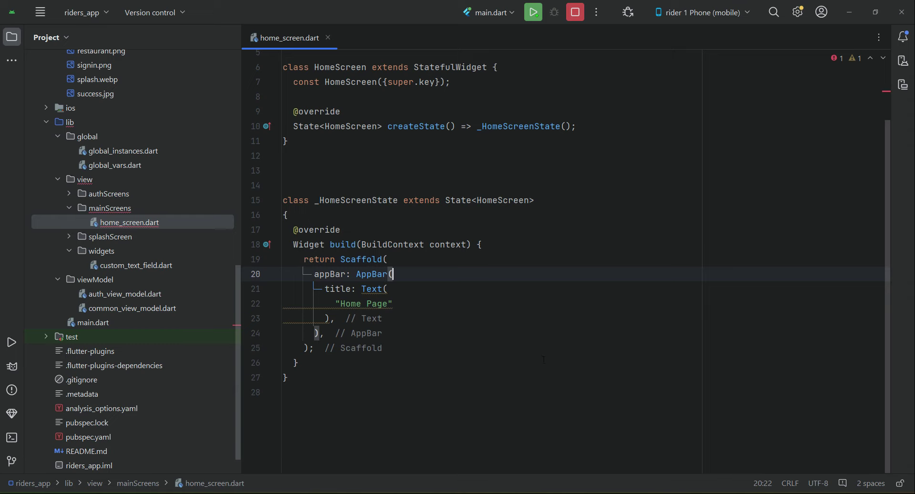
pyautogui.press('Return')
pyautogui.write('au')
pyautogui.press('Return')
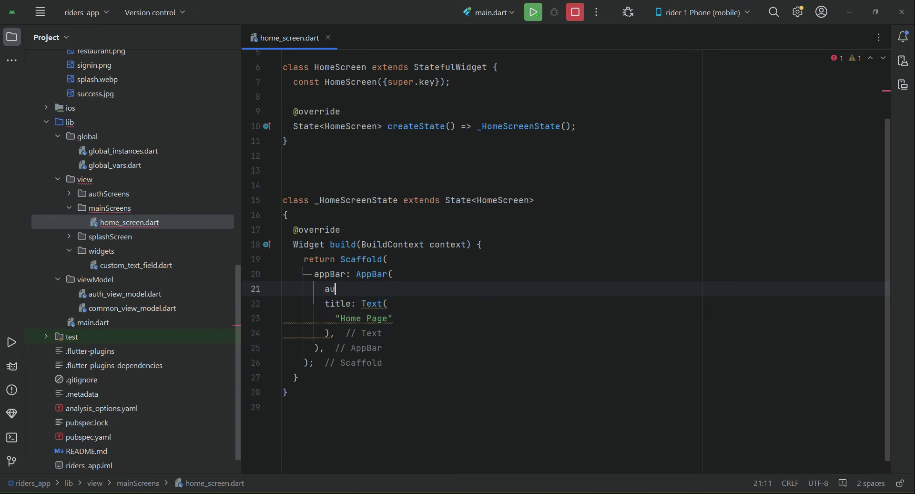
pyautogui.write('fa,')
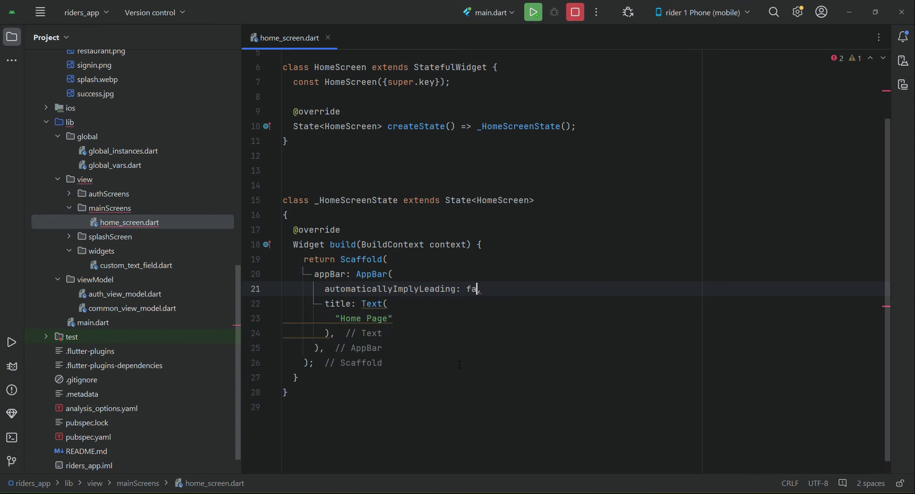
pyautogui.press('Return')
pyautogui.hotkey('ctrl', 's')
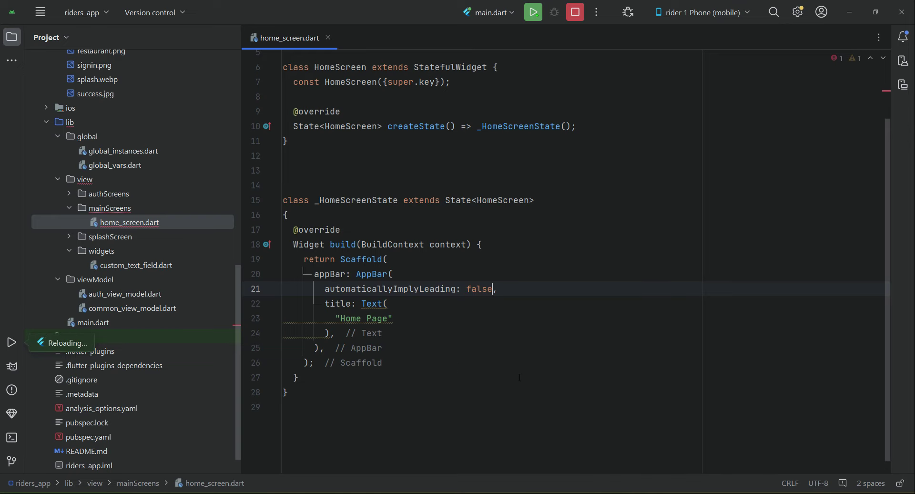
pyautogui.hotkey('alt', 'Tab')
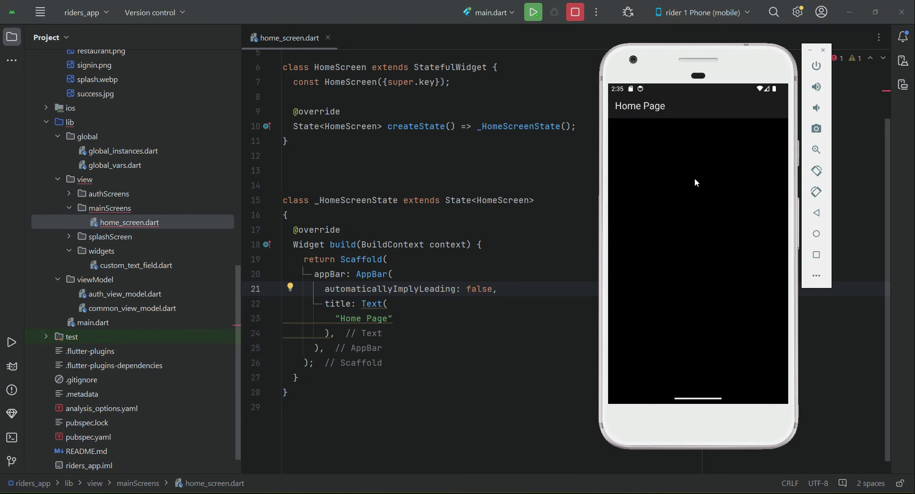
# Step: Delete the import '../widgets/my_drawer.dart' line from home_screen.dart and hot reload
pyautogui.hotkey('alt', 'Tab')
pyautogui.scroll(3, 458, 251)
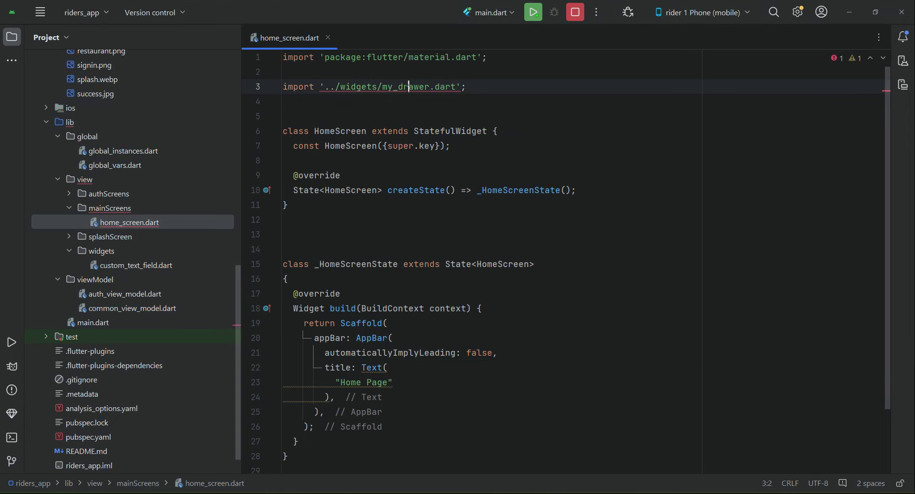
pyautogui.doubleClick(406, 87)
pyautogui.click(472, 87)
pyautogui.moveTo(467, 87); pyautogui.dragTo(283, 87)
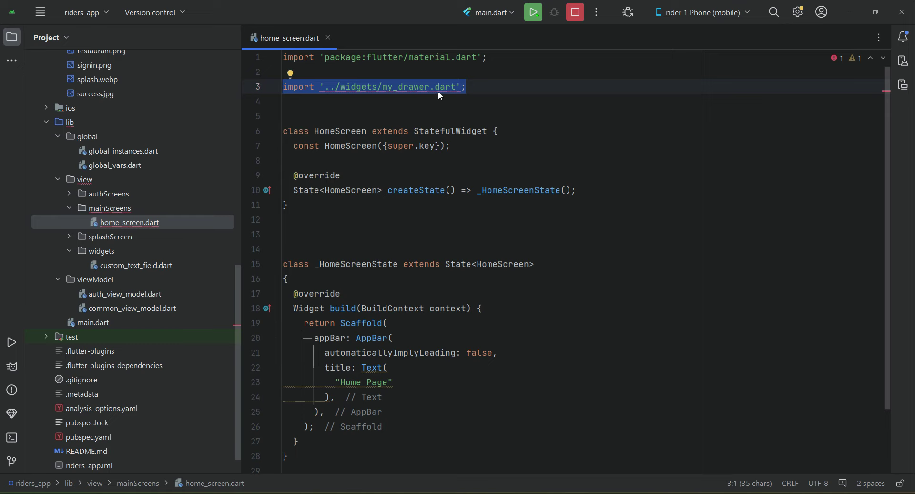
pyautogui.press('BackSpace')
pyautogui.press('BackSpace')
pyautogui.press('BackSpace')
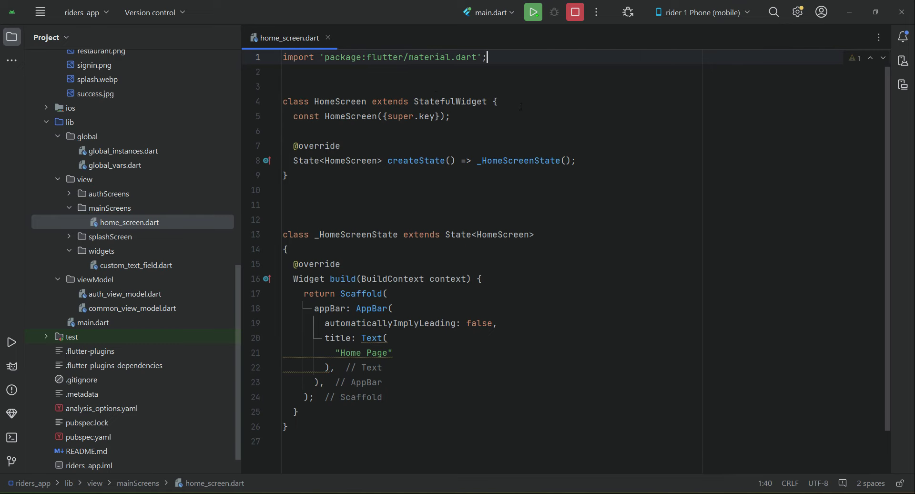
pyautogui.click(534, 12)
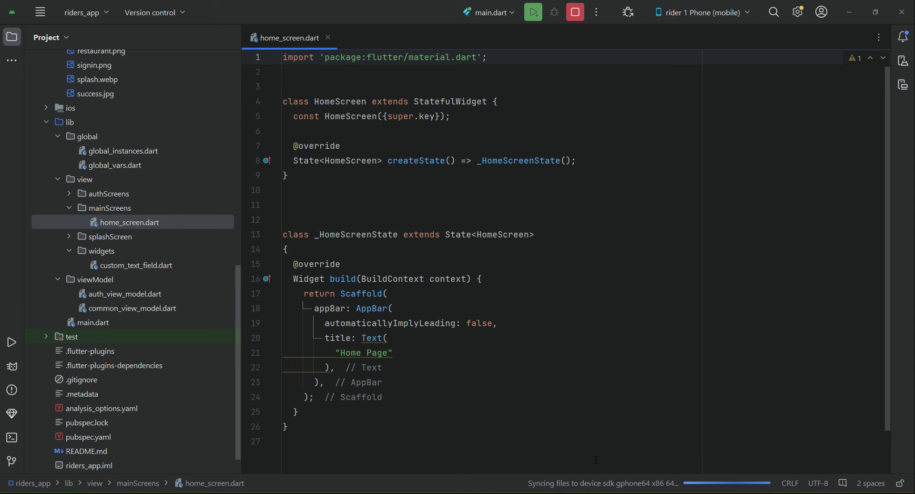